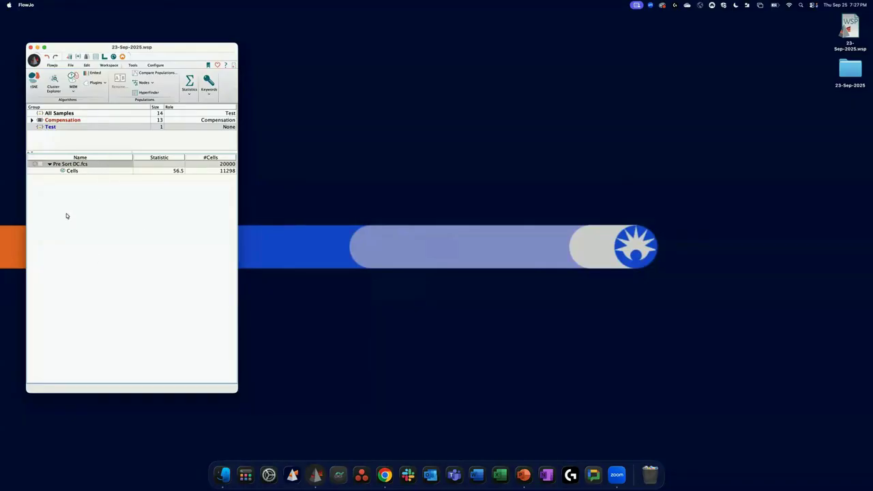
Examine the Pre Sort DC folder in Finder, including its numbered image subfolders and Pre Sort DC.fcs, and close the Finder window
{"action": "left_click", "coordinate": [223, 475]}
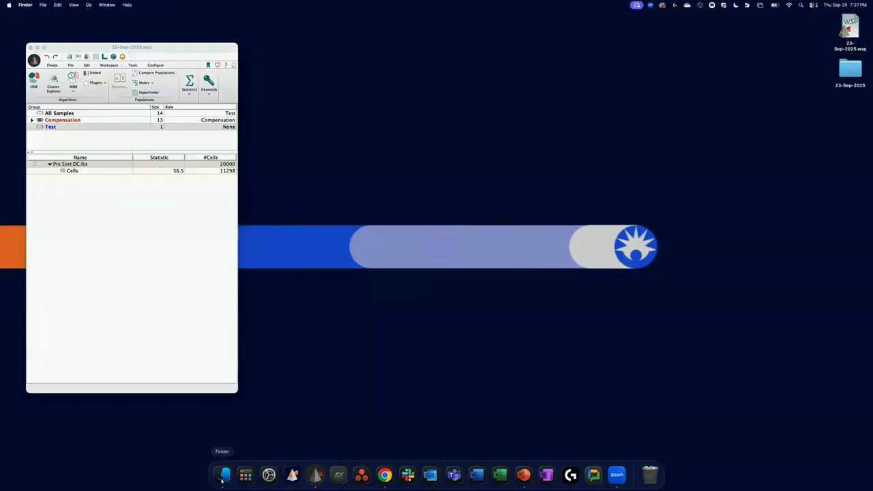
{"action": "left_click_drag", "start_coordinate": [658, 163], "coordinate": [578, 145]}
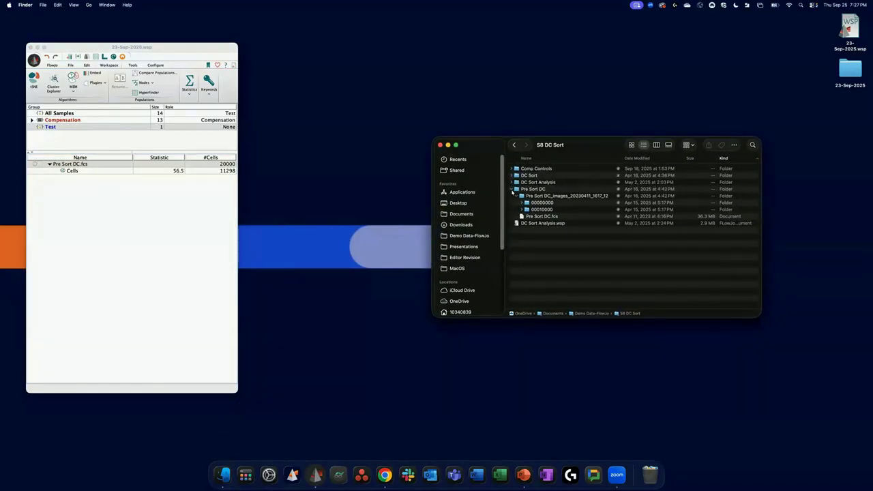
{"action": "left_click", "coordinate": [514, 190]}
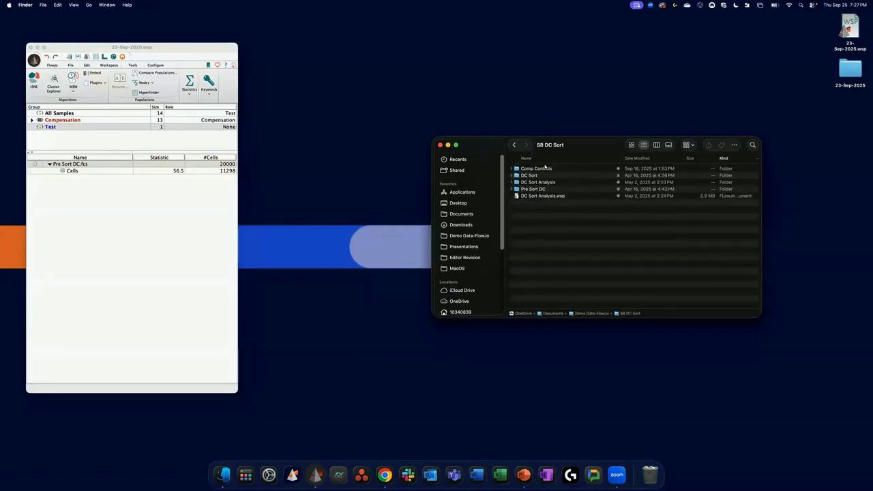
{"action": "left_click", "coordinate": [514, 190]}
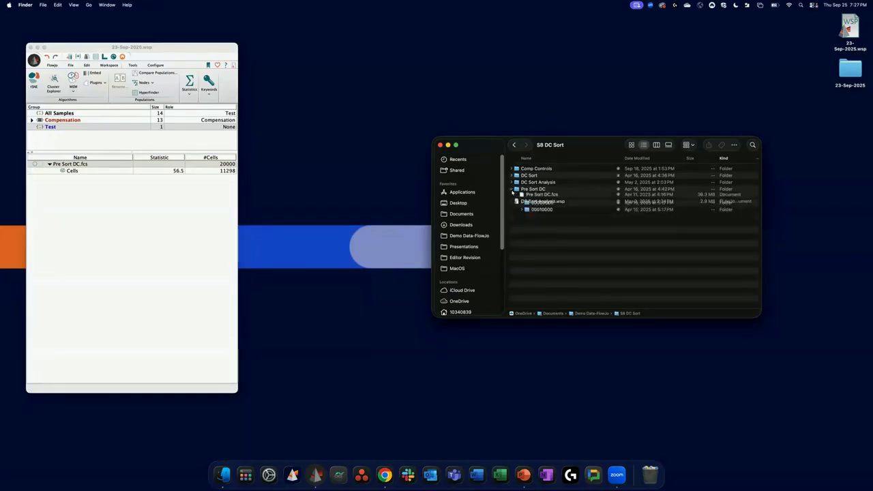
{"action": "left_click", "coordinate": [546, 217]}
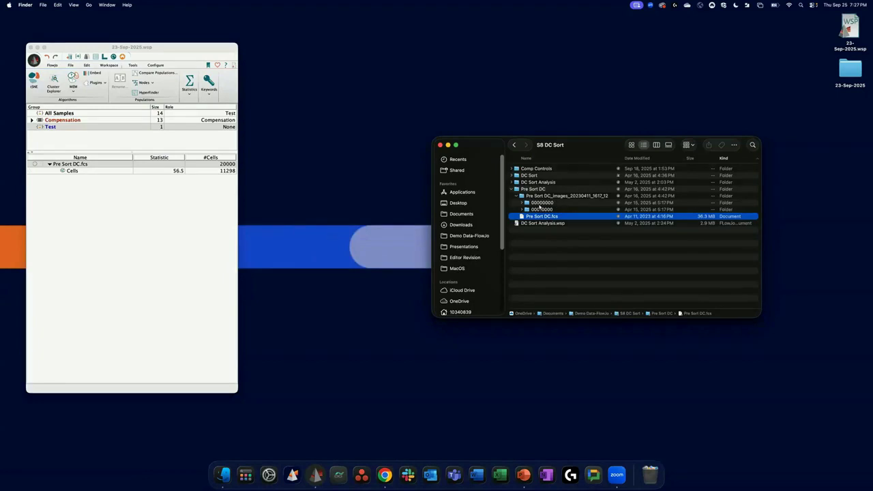
{"action": "left_click", "coordinate": [539, 209]}
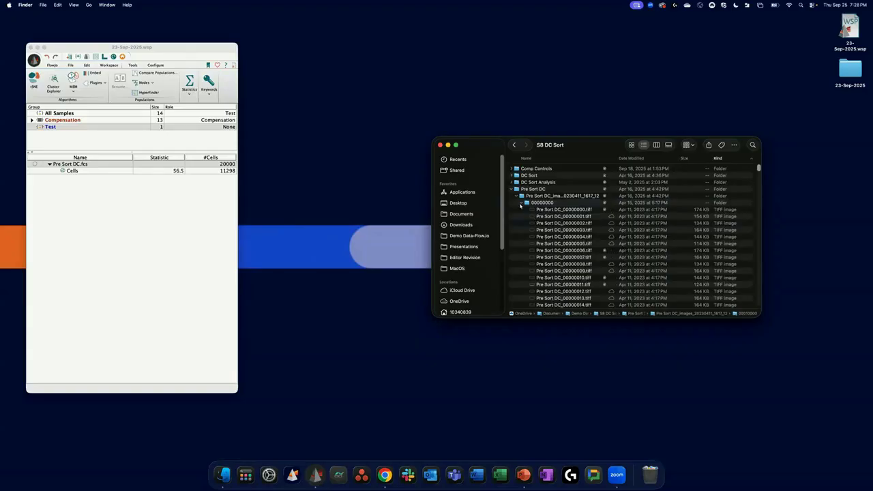
{"action": "left_click", "coordinate": [522, 204]}
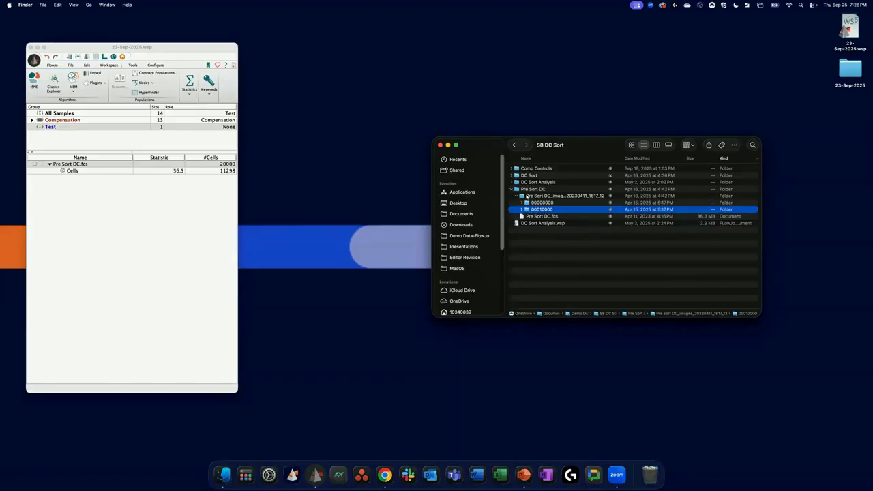
{"action": "left_click", "coordinate": [548, 217]}
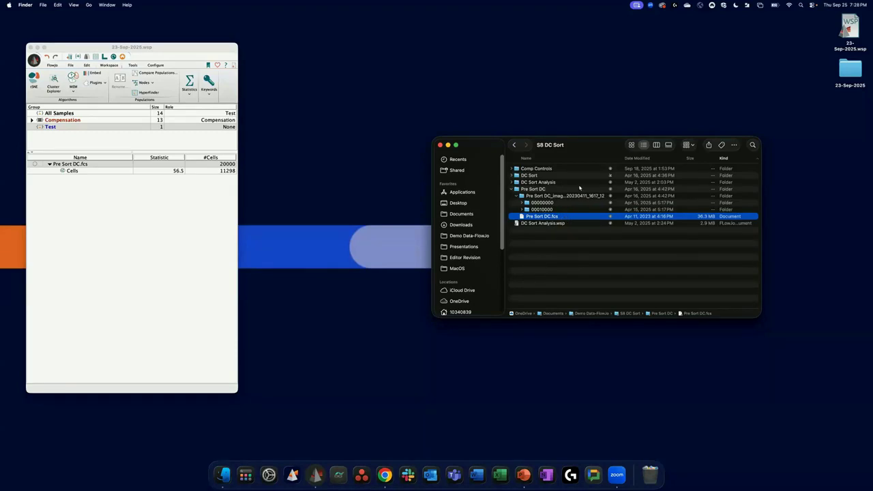
{"action": "mouse_move", "coordinate": [588, 149]}
{"action": "left_mouse_down"}
{"action": "mouse_move", "coordinate": [636, 149]}
{"action": "mouse_move", "coordinate": [602, 141]}
{"action": "left_mouse_up"}
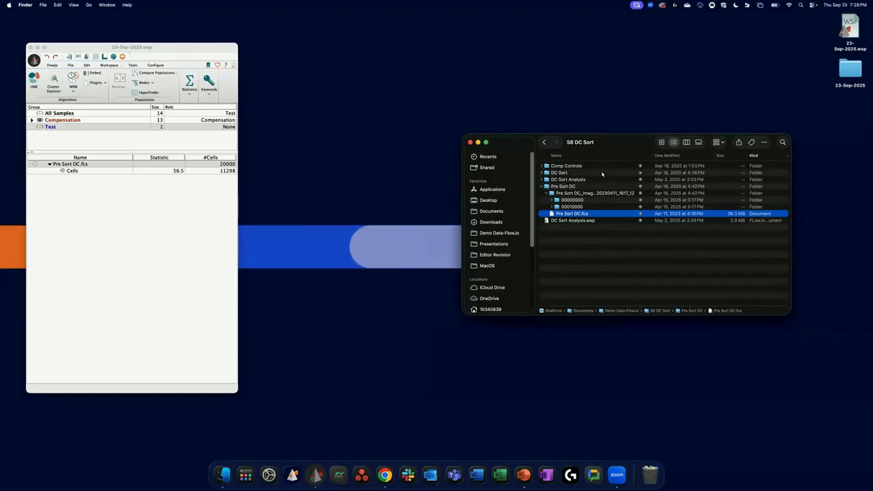
{"action": "left_click", "coordinate": [470, 142]}
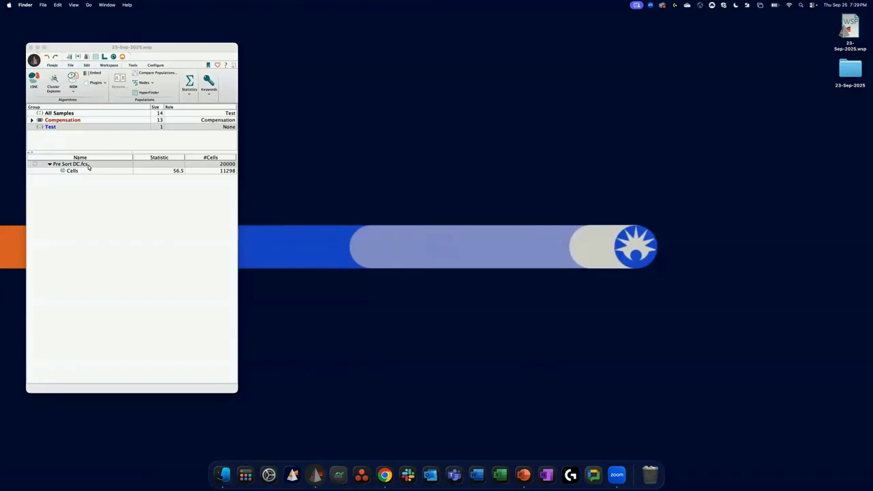
Open the ungated plot of the Pre Sort DC.fcs sample in FlowJo and enlarge its graph window
{"action": "left_click", "coordinate": [77, 167]}
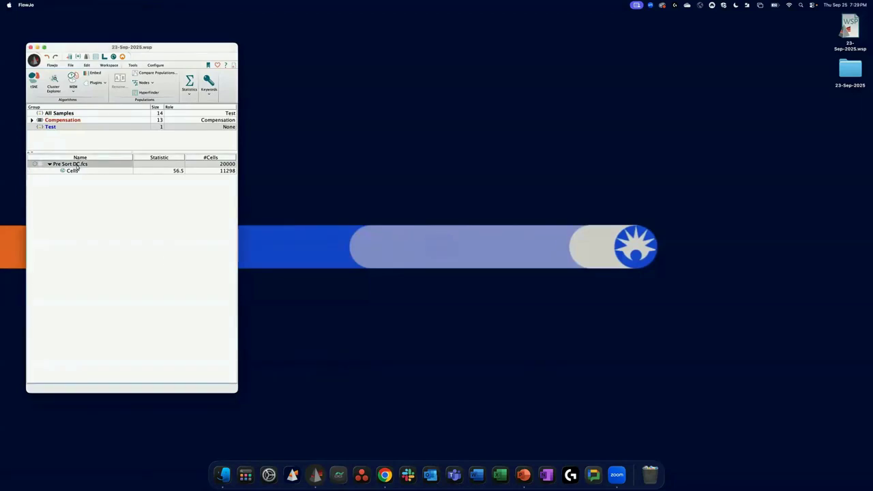
{"action": "double_click", "coordinate": [77, 166]}
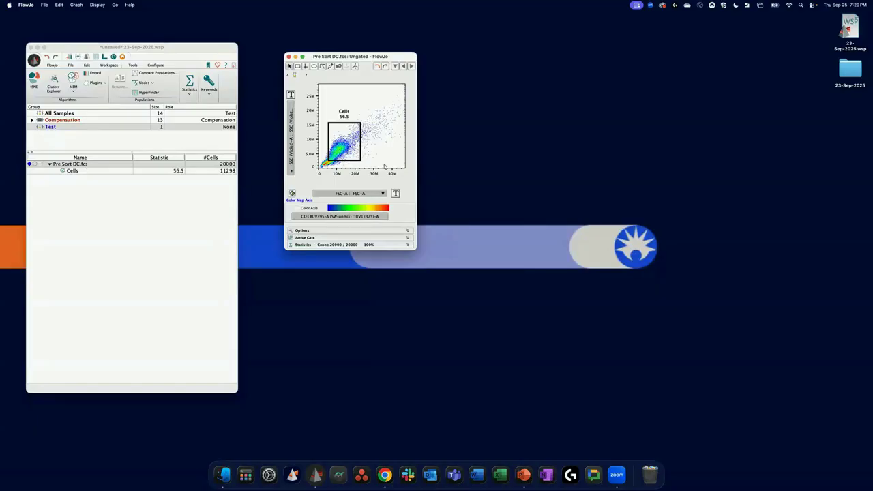
{"action": "left_click_drag", "start_coordinate": [447, 272], "coordinate": [450, 276]}
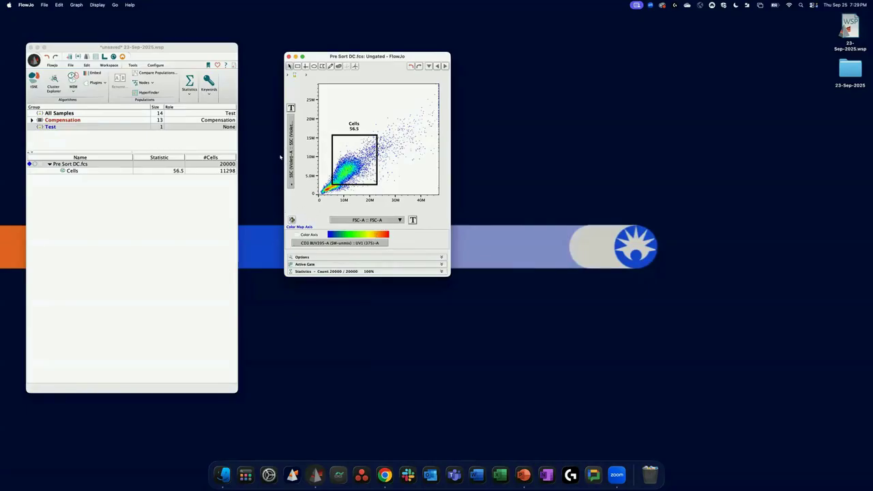
Look through the axis parameters available for the ungated Pre Sort DC.fcs plot, from scatter and fluorochromes to the UV height channels
{"action": "left_click", "coordinate": [399, 221]}
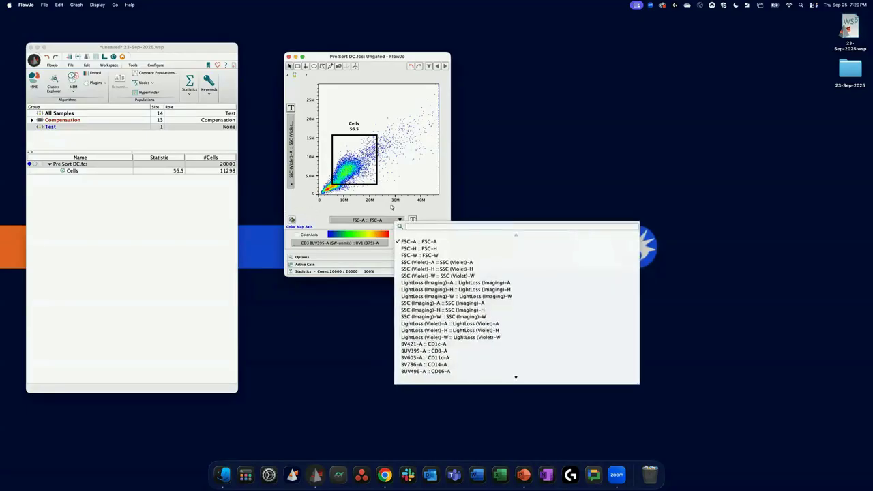
{"action": "left_click", "coordinate": [392, 207]}
{"action": "left_click", "coordinate": [293, 172]}
{"action": "left_click", "coordinate": [306, 153]}
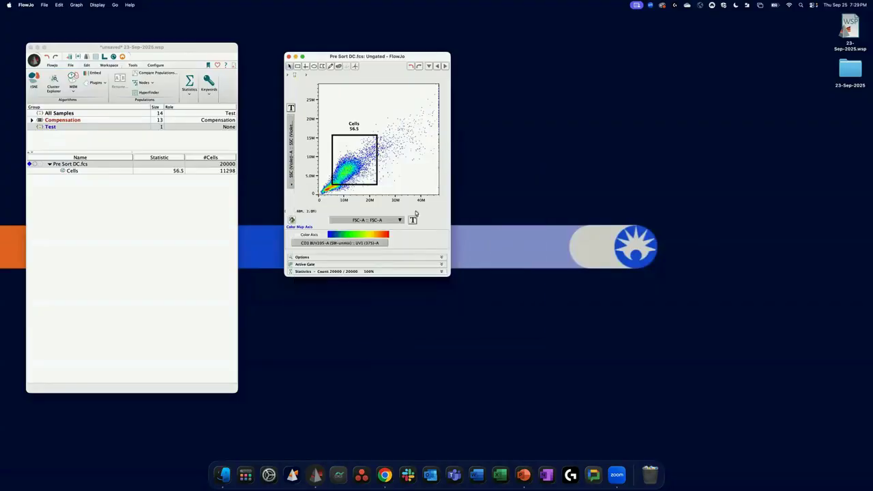
{"action": "left_click", "coordinate": [400, 220]}
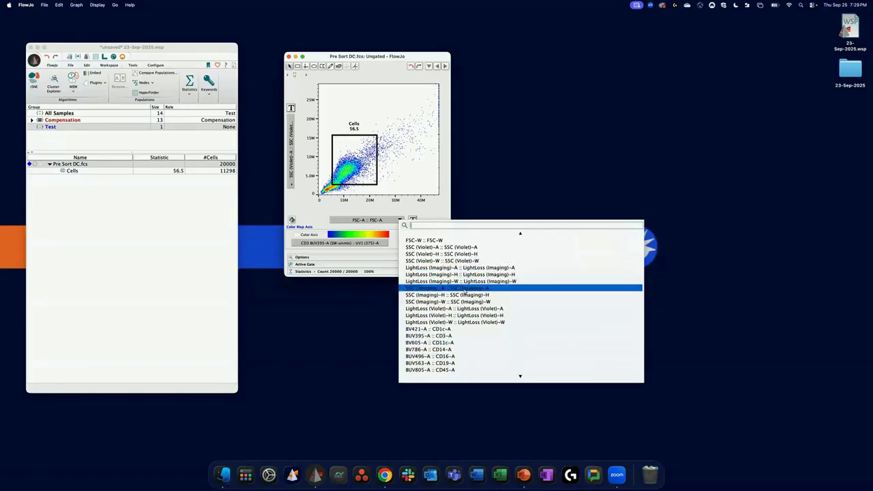
{"action": "scroll", "coordinate": [547, 312], "scroll_direction": "down", "scroll_amount": 10}
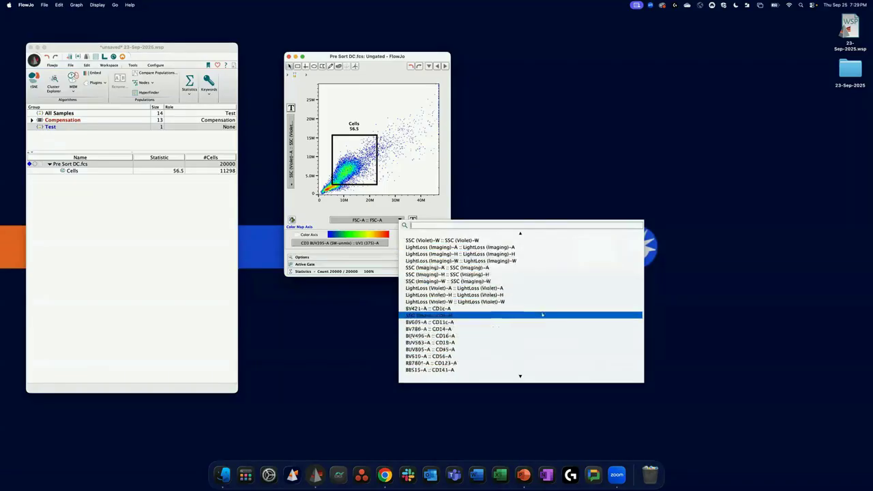
{"action": "scroll", "coordinate": [543, 333], "scroll_direction": "down", "scroll_amount": 15}
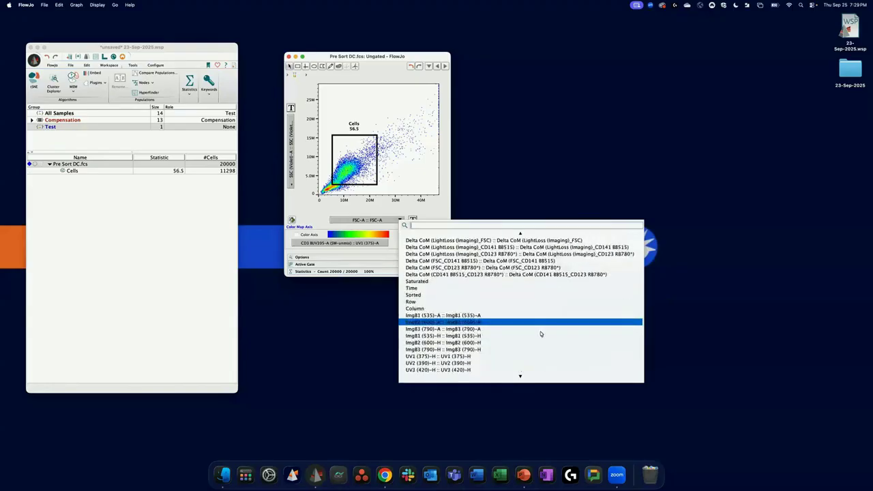
{"action": "scroll", "coordinate": [441, 372], "scroll_direction": "down", "scroll_amount": 4}
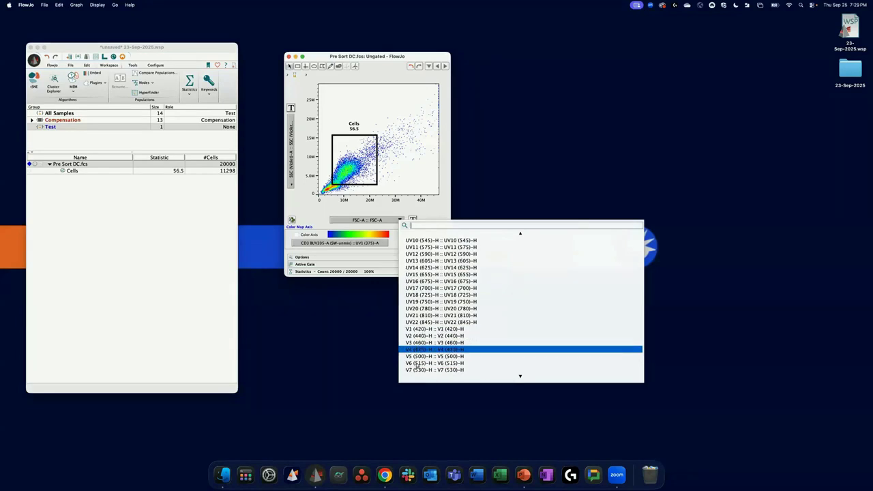
{"action": "scroll", "coordinate": [447, 317], "scroll_direction": "up", "scroll_amount": 5}
{"action": "scroll", "coordinate": [449, 319], "scroll_direction": "up", "scroll_amount": 15}
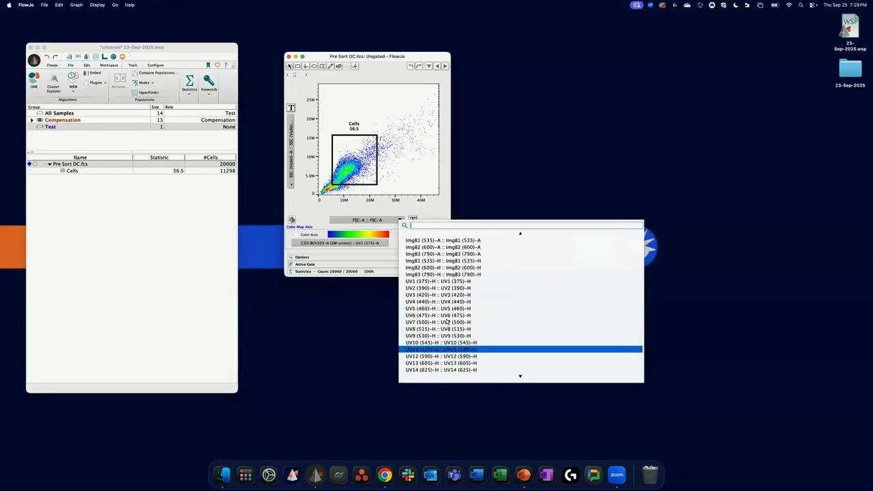
{"action": "scroll", "coordinate": [445, 329], "scroll_direction": "down", "scroll_amount": 5}
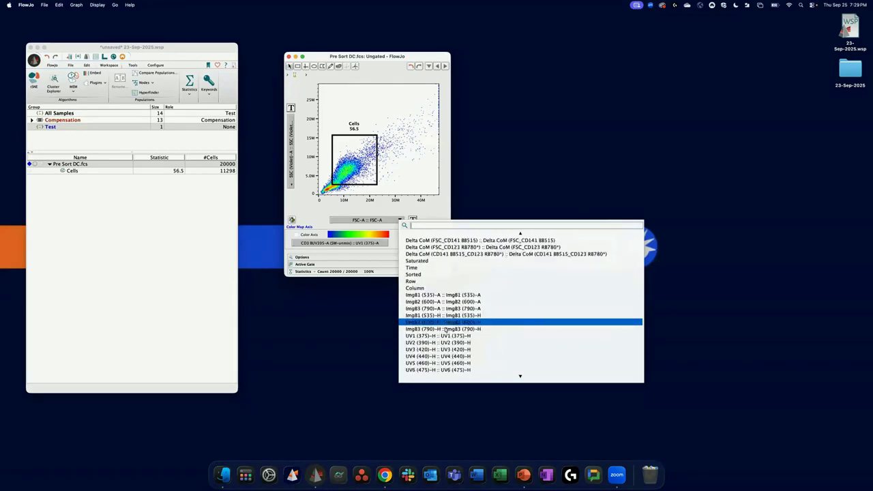
{"action": "scroll", "coordinate": [444, 331], "scroll_direction": "up", "scroll_amount": 15}
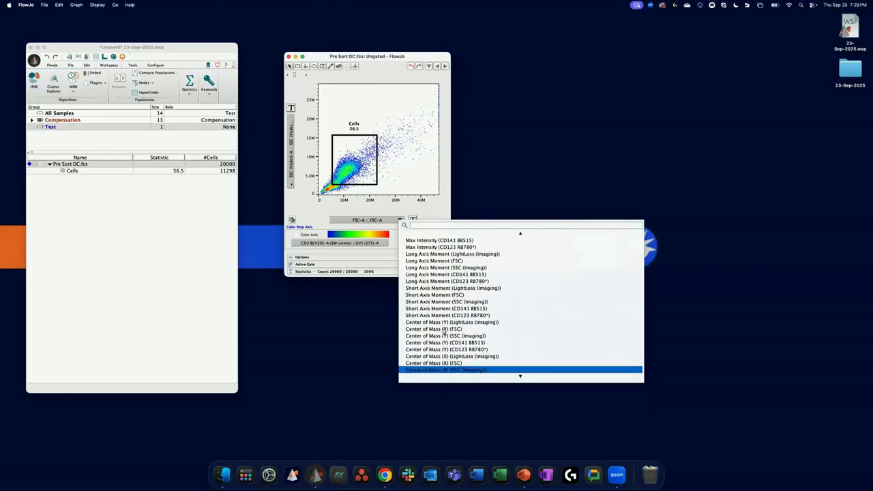
{"action": "scroll", "coordinate": [444, 331], "scroll_direction": "up", "scroll_amount": 10}
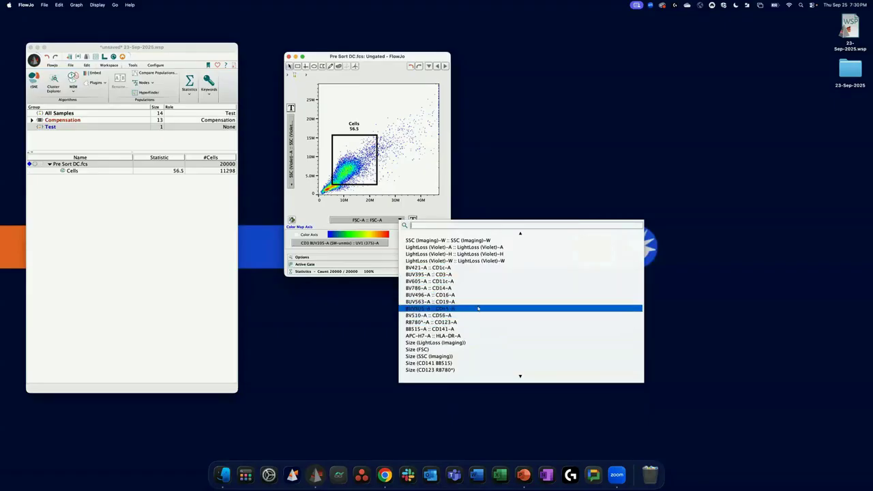
Examine the imaging features among the X-axis parameters, from Size and Max Intensity through Eccentricity, Diffusivity and Delta CoM
{"action": "scroll", "coordinate": [488, 315], "scroll_direction": "down", "scroll_amount": 2}
{"action": "scroll", "coordinate": [490, 317], "scroll_direction": "down", "scroll_amount": 6}
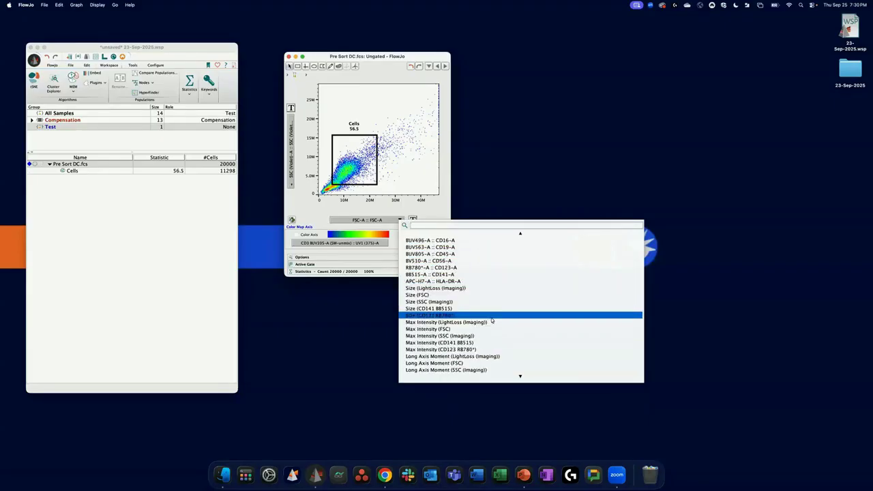
{"action": "scroll", "coordinate": [464, 328], "scroll_direction": "down", "scroll_amount": 3}
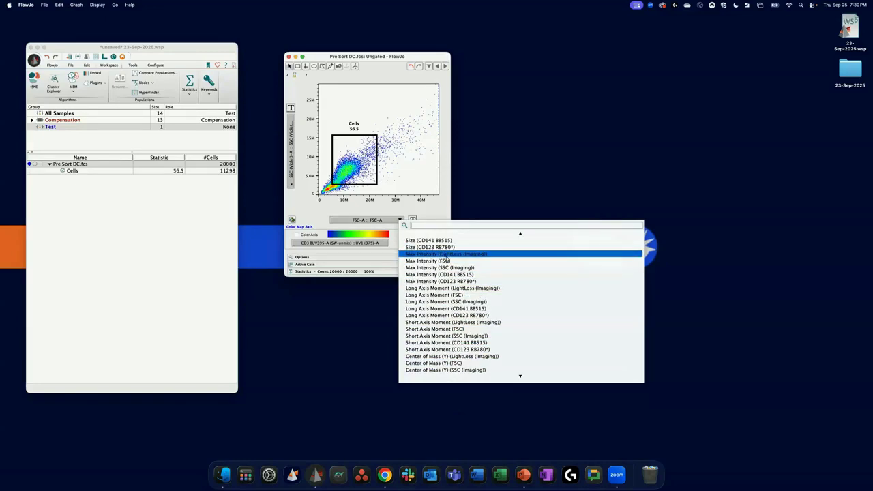
{"action": "scroll", "coordinate": [501, 342], "scroll_direction": "down", "scroll_amount": 6}
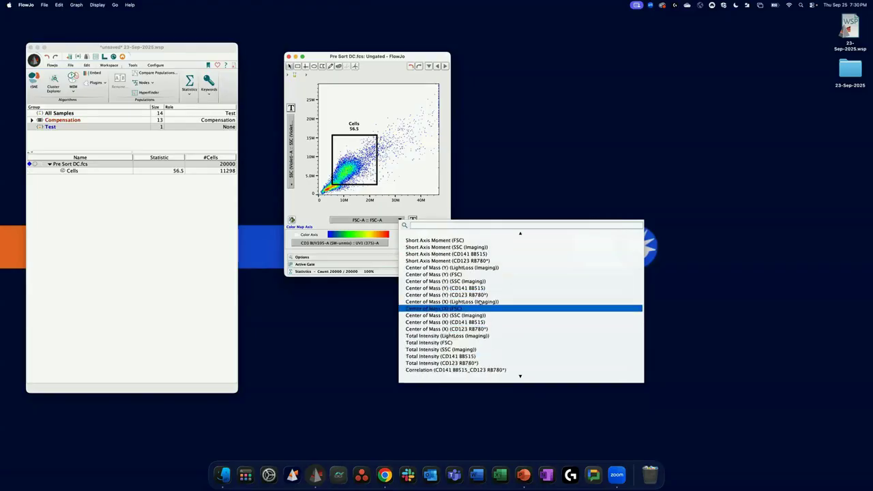
{"action": "scroll", "coordinate": [450, 341], "scroll_direction": "down", "scroll_amount": 3}
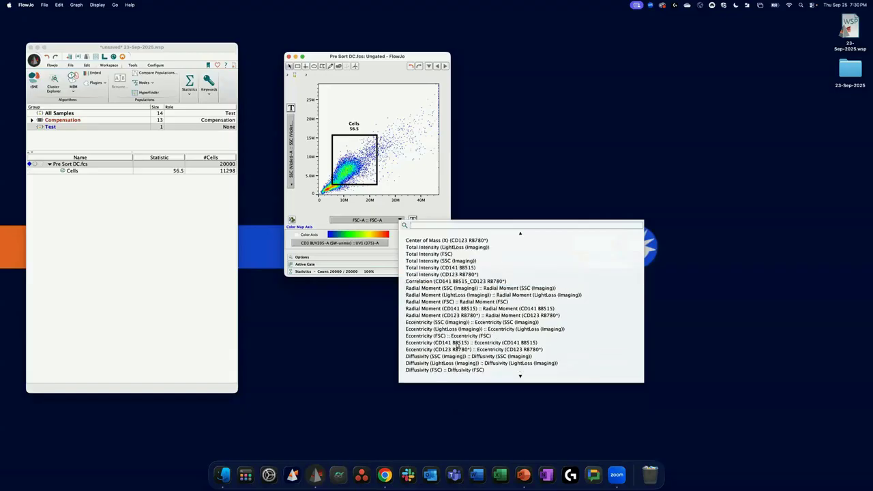
{"action": "scroll", "coordinate": [458, 362], "scroll_direction": "down", "scroll_amount": 3}
{"action": "scroll", "coordinate": [462, 301], "scroll_direction": "down", "scroll_amount": 10}
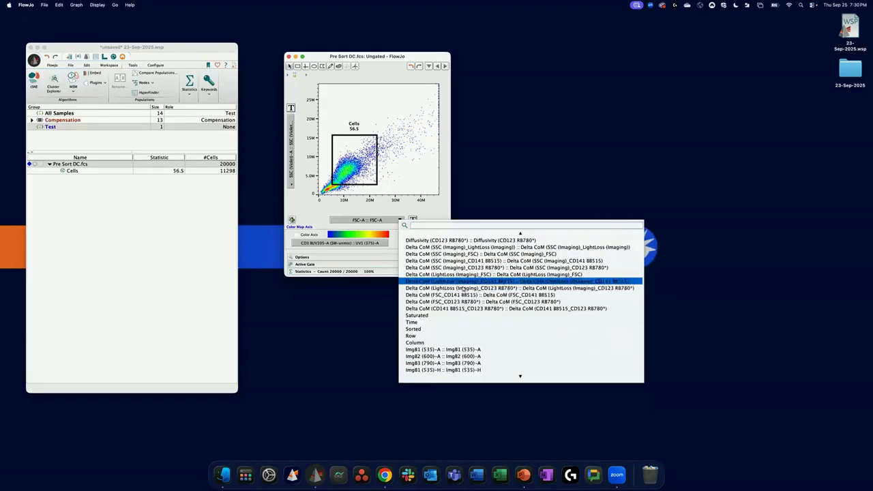
Examine the remaining X-axis parameters of the ungated plot, covering the height, width and -T channels of the imaging and spectral detectors
{"action": "scroll", "coordinate": [463, 300], "scroll_direction": "down", "scroll_amount": 15}
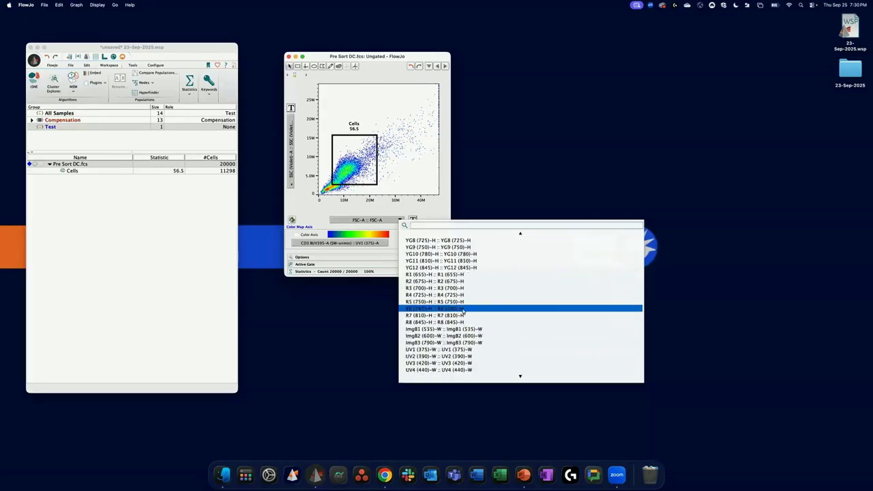
{"action": "scroll", "coordinate": [464, 310], "scroll_direction": "up", "scroll_amount": 12}
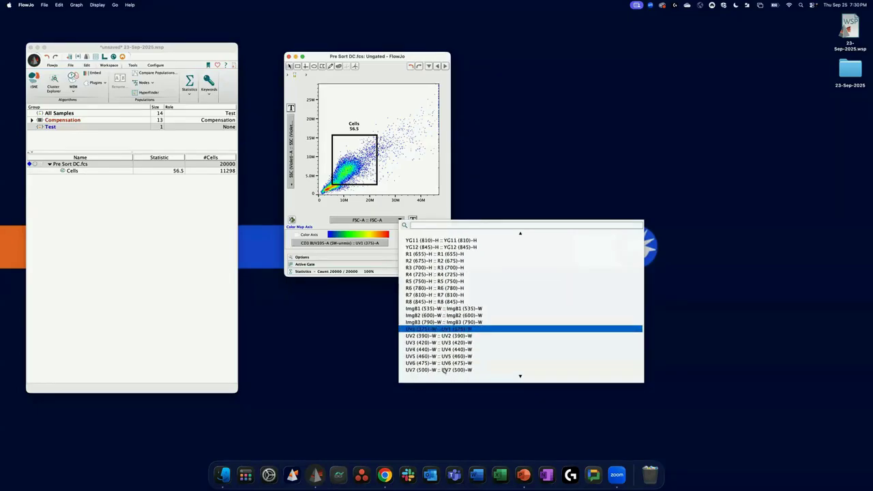
{"action": "scroll", "coordinate": [458, 327], "scroll_direction": "down", "scroll_amount": 3}
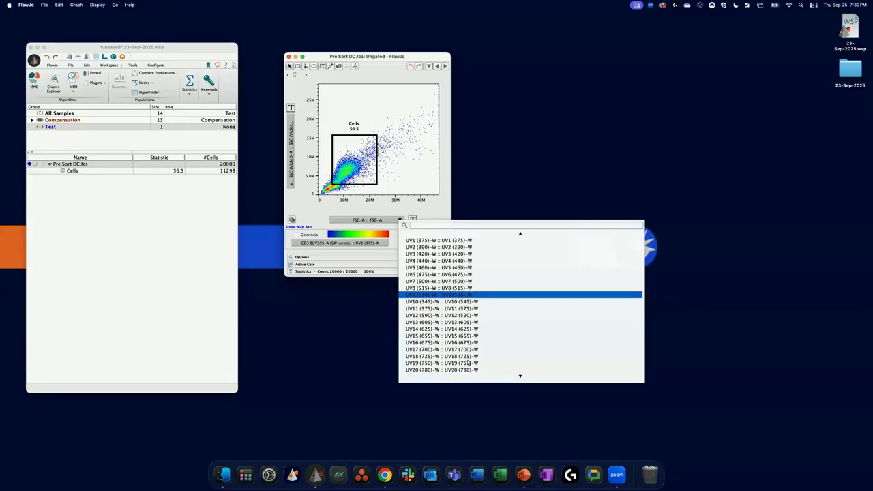
{"action": "scroll", "coordinate": [470, 314], "scroll_direction": "down", "scroll_amount": 10}
{"action": "scroll", "coordinate": [474, 356], "scroll_direction": "down", "scroll_amount": 10}
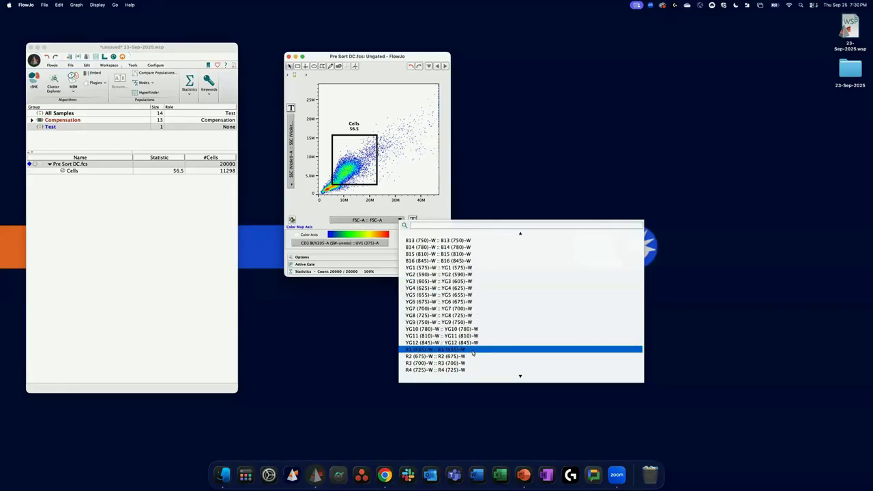
{"action": "scroll", "coordinate": [470, 342], "scroll_direction": "down", "scroll_amount": 1}
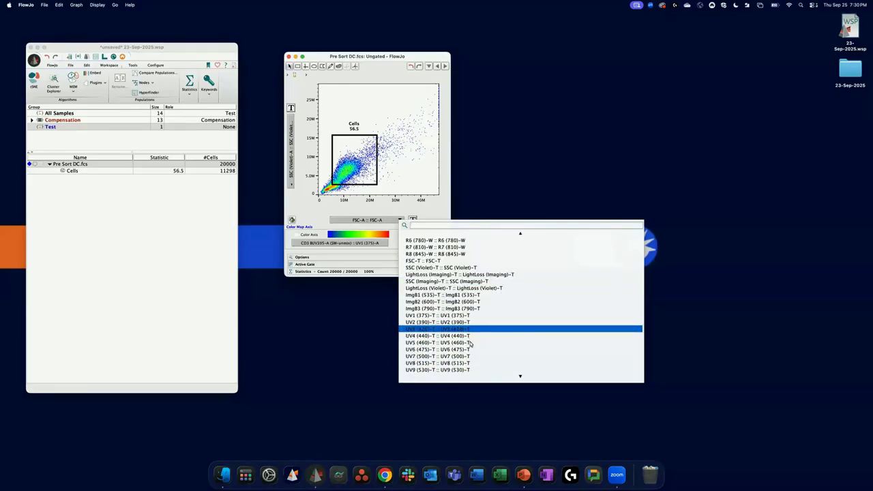
{"action": "scroll", "coordinate": [468, 319], "scroll_direction": "down", "scroll_amount": 1}
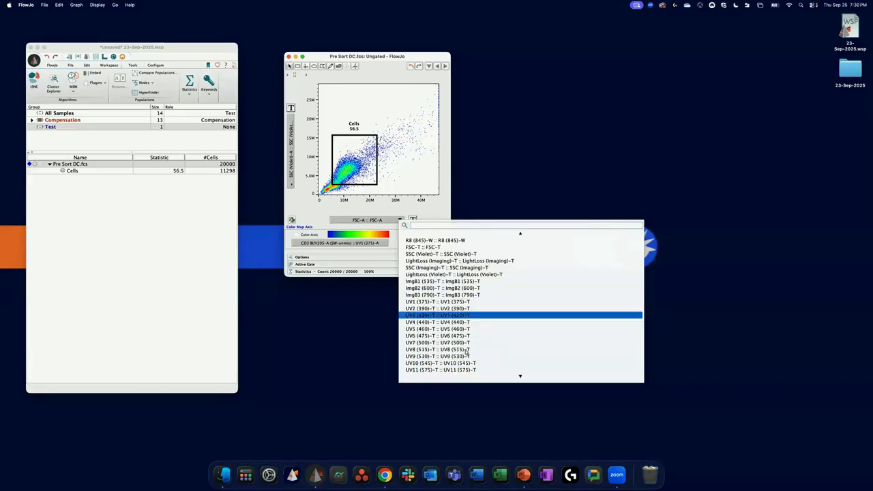
{"action": "scroll", "coordinate": [445, 380], "scroll_direction": "down", "scroll_amount": 10}
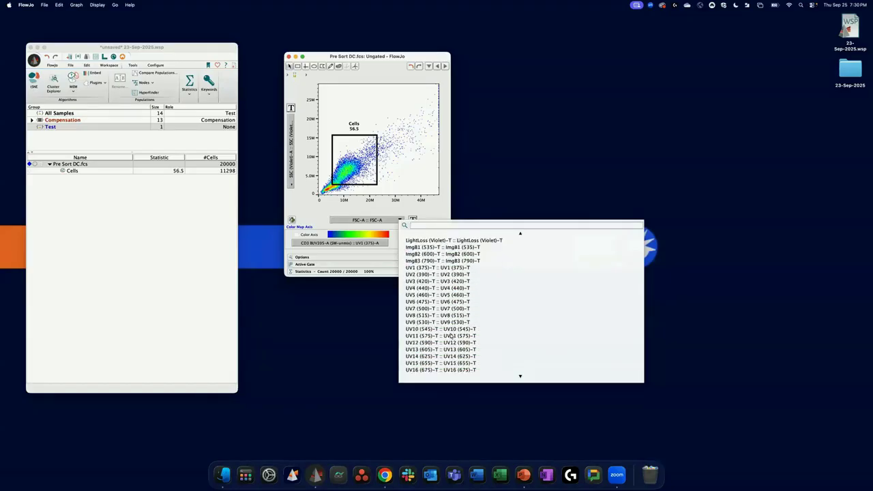
{"action": "scroll", "coordinate": [467, 332], "scroll_direction": "down", "scroll_amount": 12}
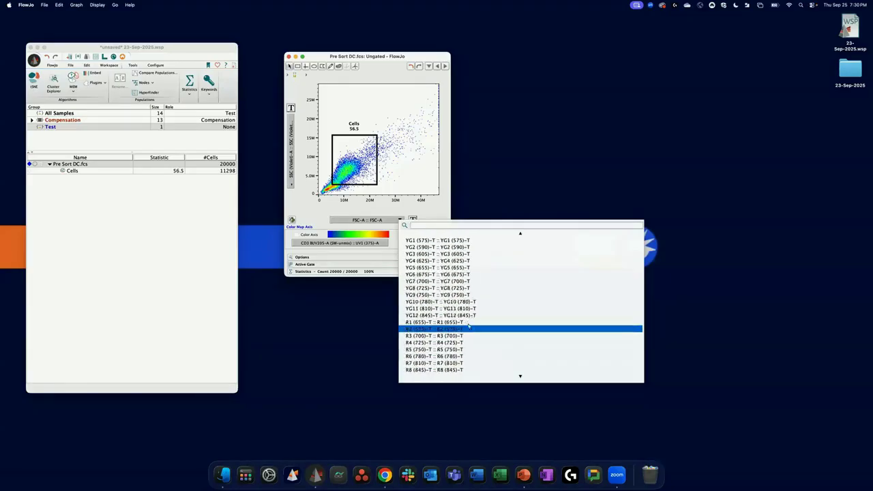
{"action": "scroll", "coordinate": [485, 288], "scroll_direction": "up", "scroll_amount": 10}
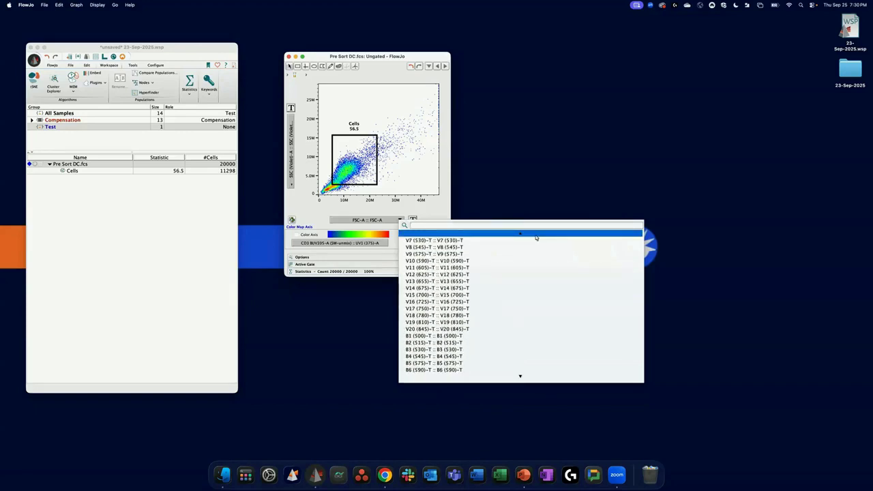
Search the X-axis parameters for "eccen", clear the search text and dismiss the parameter list
{"action": "type", "text": "eccen"}
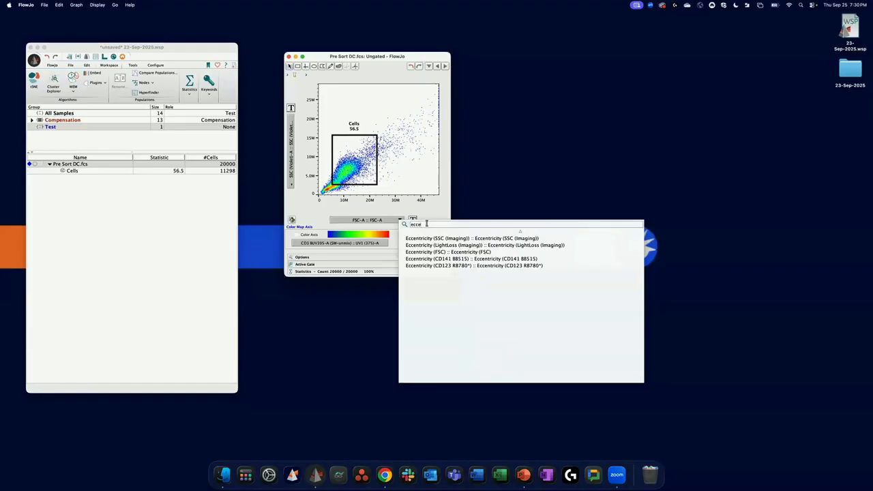
{"action": "double_click", "coordinate": [414, 225]}
{"action": "key", "text": "BackSpace"}
{"action": "left_click", "coordinate": [438, 201]}
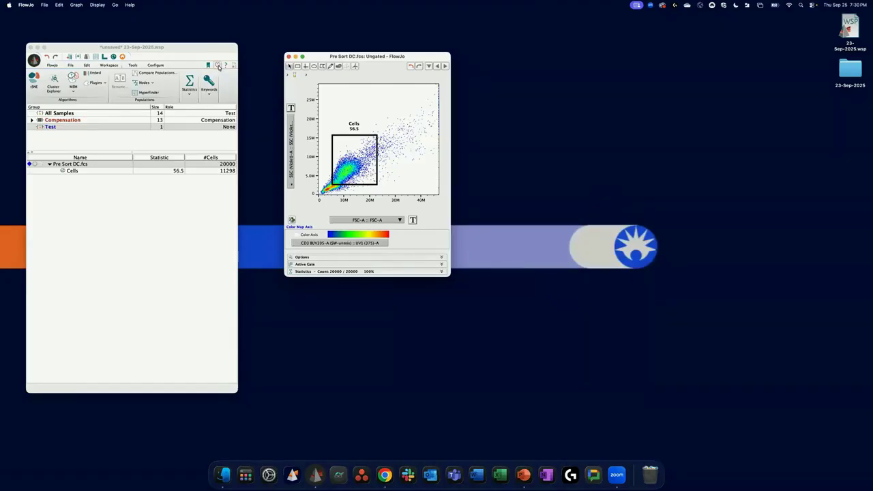
Close the ungated Pre Sort DC.fcs graph window and open the Cytometers preferences showing the FACSDiscover S8 settings
{"action": "left_click", "coordinate": [290, 57]}
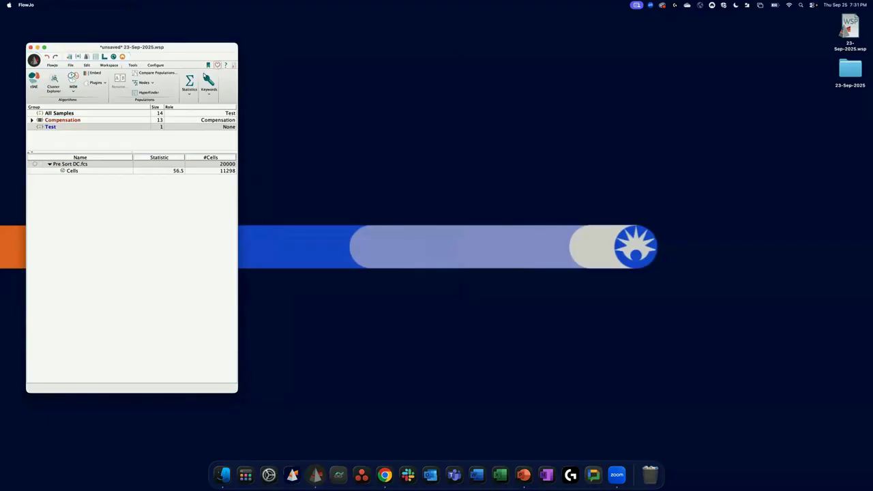
{"action": "left_click_drag", "start_coordinate": [399, 90], "coordinate": [368, 90]}
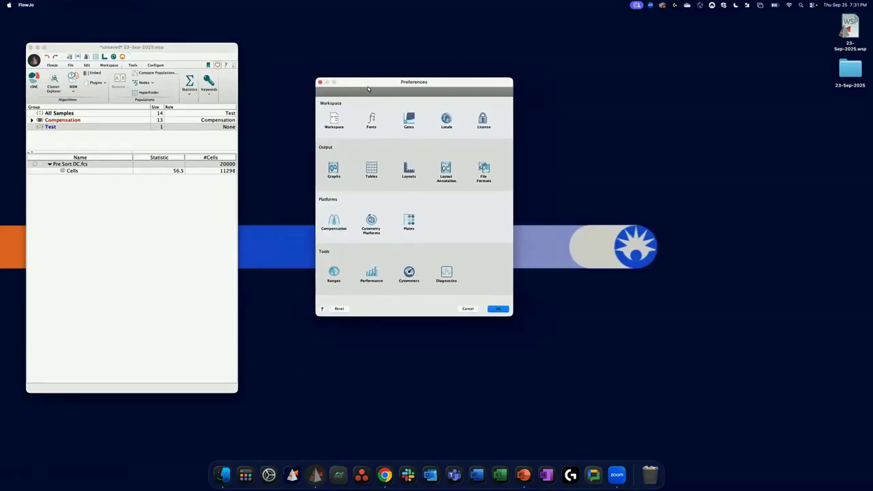
{"action": "left_click", "coordinate": [409, 273]}
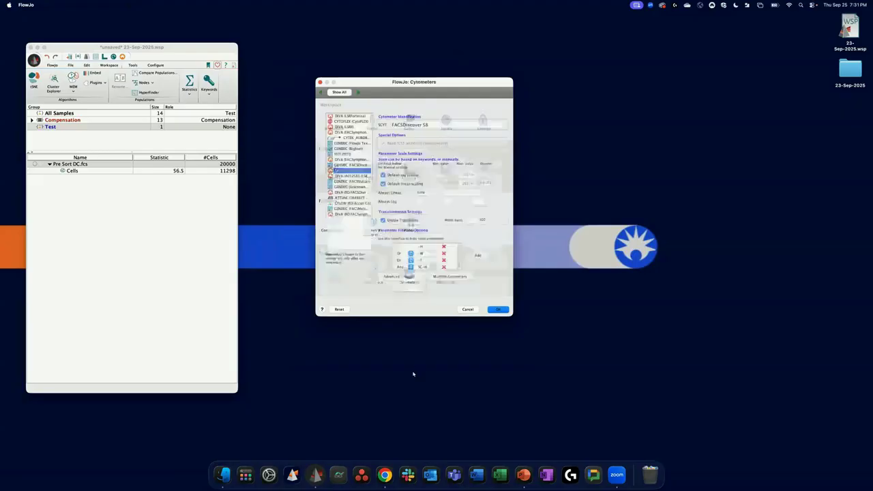
{"action": "left_click_drag", "start_coordinate": [422, 83], "coordinate": [399, 72]}
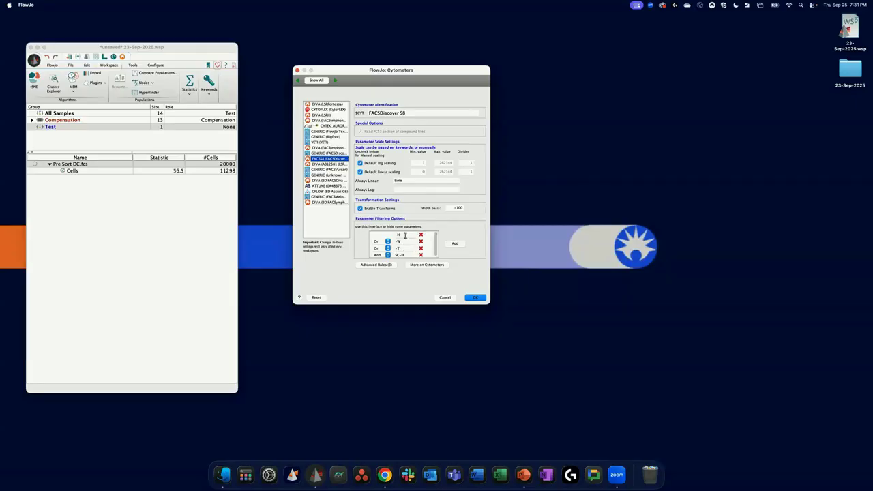
Remove the existing parameter filtering rules for the FACSDiscover S8 in the Cytometers preferences
{"action": "left_click_drag", "start_coordinate": [408, 236], "coordinate": [394, 237]}
{"action": "key", "text": "Tab"}
{"action": "key", "text": "Tab"}
{"action": "left_click", "coordinate": [421, 254]}
{"action": "left_click", "coordinate": [421, 249]}
{"action": "left_click", "coordinate": [421, 241]}
{"action": "left_click", "coordinate": [421, 234]}
Add parameter filtering rules for the FACSDiscover S8 that hide parameters containing -H, Or -W, Or -T
{"action": "left_click", "coordinate": [455, 244]}
{"action": "left_click", "coordinate": [450, 244]}
{"action": "left_click", "coordinate": [388, 242]}
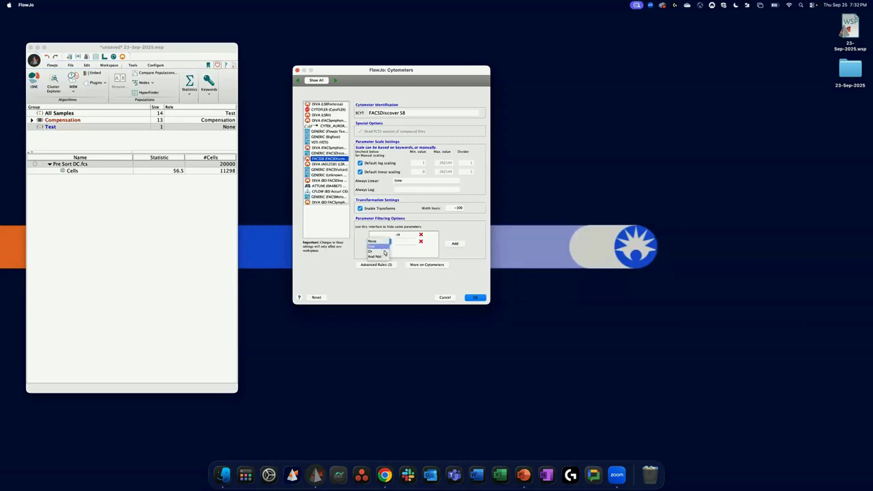
{"action": "left_click", "coordinate": [383, 255]}
{"action": "left_click", "coordinate": [402, 242]}
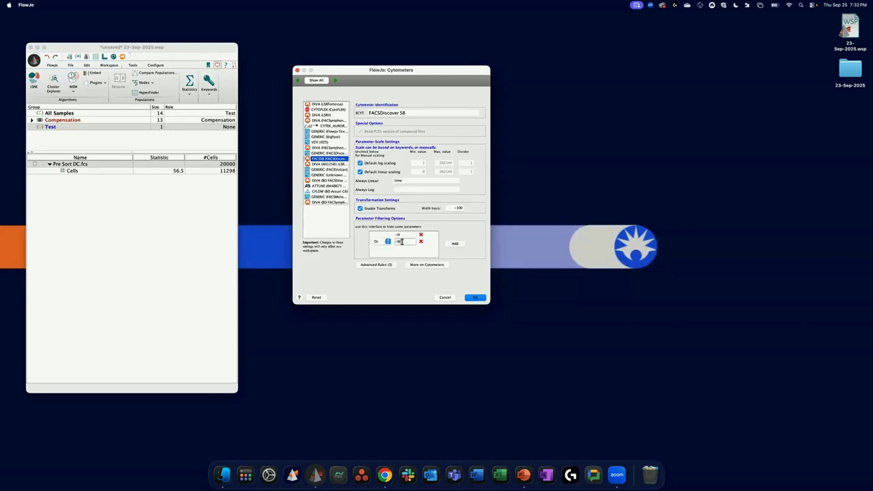
{"action": "left_click", "coordinate": [456, 243]}
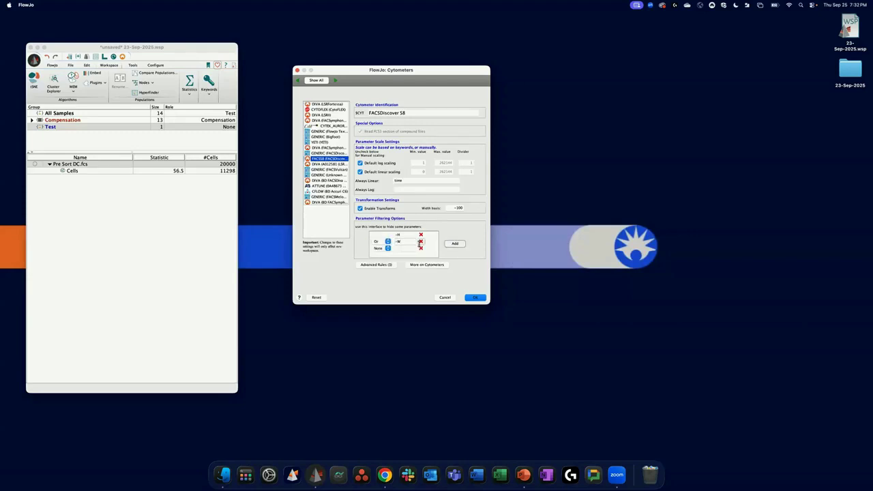
{"action": "left_click", "coordinate": [387, 248]}
{"action": "left_click", "coordinate": [379, 261]}
{"action": "left_click", "coordinate": [401, 249]}
Add a fourth filtering rule, And Not SC-H, and cancel out of the Cytometers preferences
{"action": "left_click", "coordinate": [455, 243]}
{"action": "left_click", "coordinate": [387, 254]}
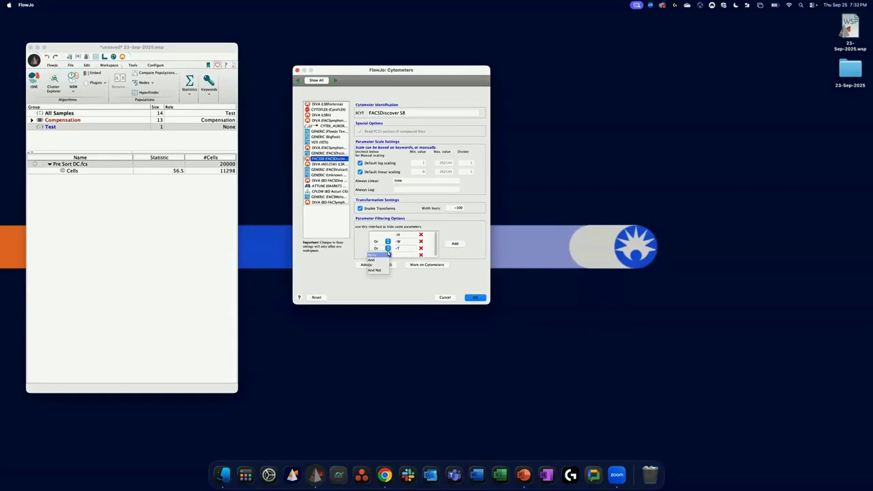
{"action": "left_click", "coordinate": [380, 260]}
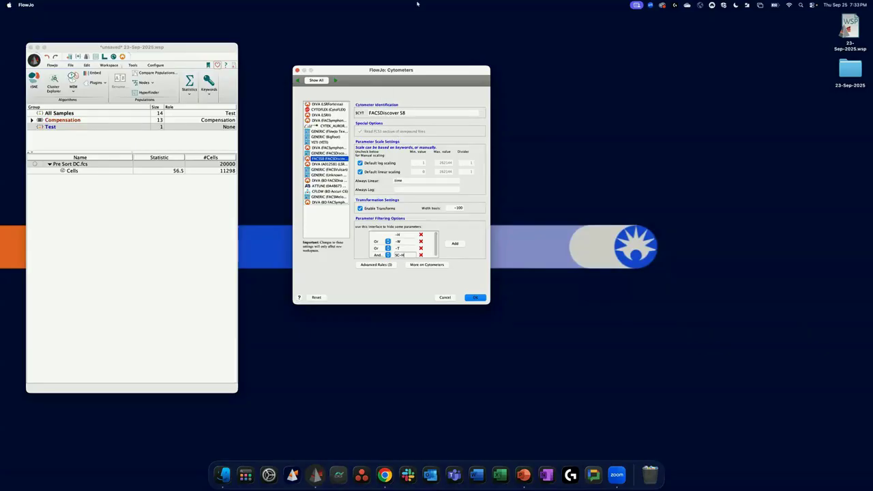
{"action": "left_click", "coordinate": [446, 298]}
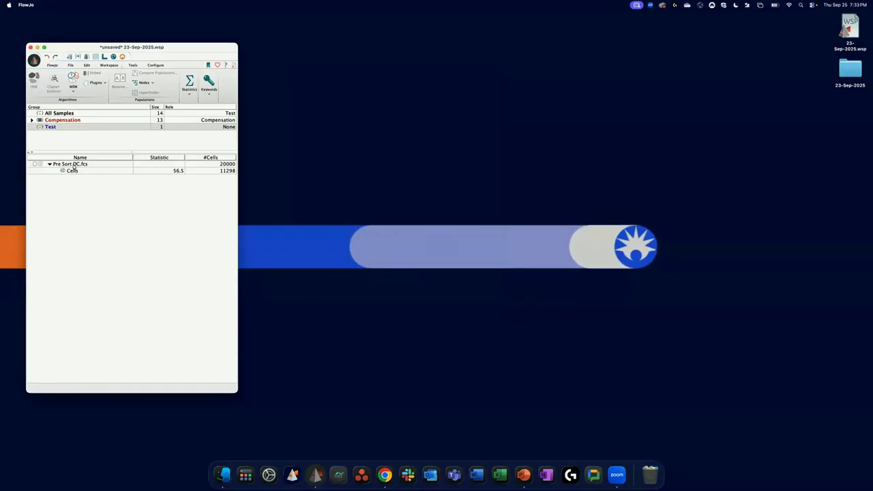
Reopen the ungated Pre Sort DC.fcs plot beside the workspace and set its X axis to BV510-A :: CD56-A
{"action": "double_click", "coordinate": [73, 165]}
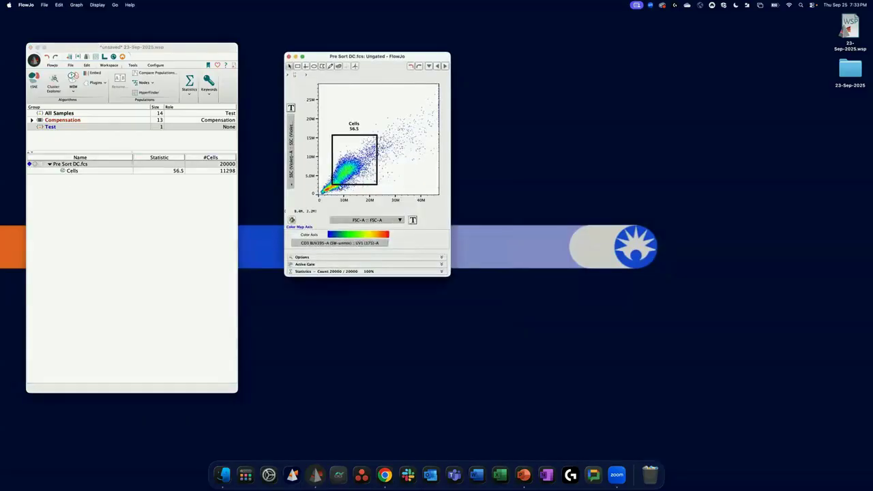
{"action": "left_click_drag", "start_coordinate": [374, 58], "coordinate": [331, 59]}
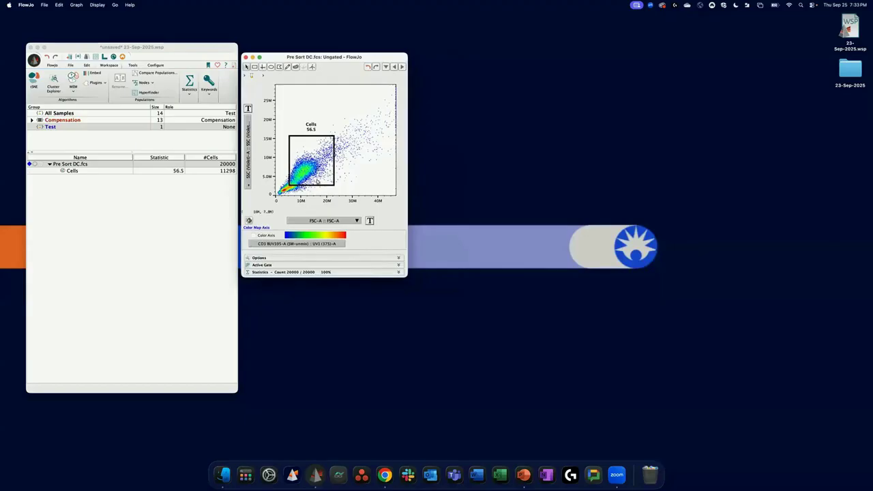
{"action": "left_click", "coordinate": [335, 220]}
{"action": "scroll", "coordinate": [414, 321], "scroll_direction": "down", "scroll_amount": 3}
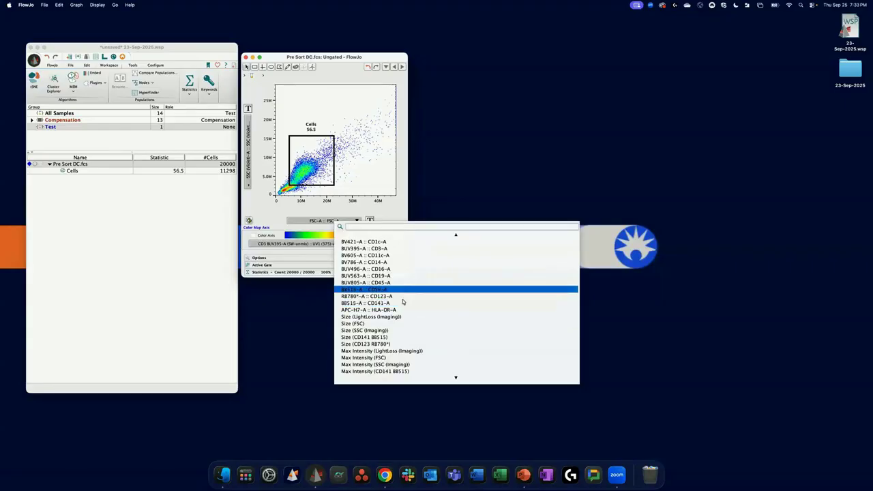
{"action": "left_click", "coordinate": [403, 301]}
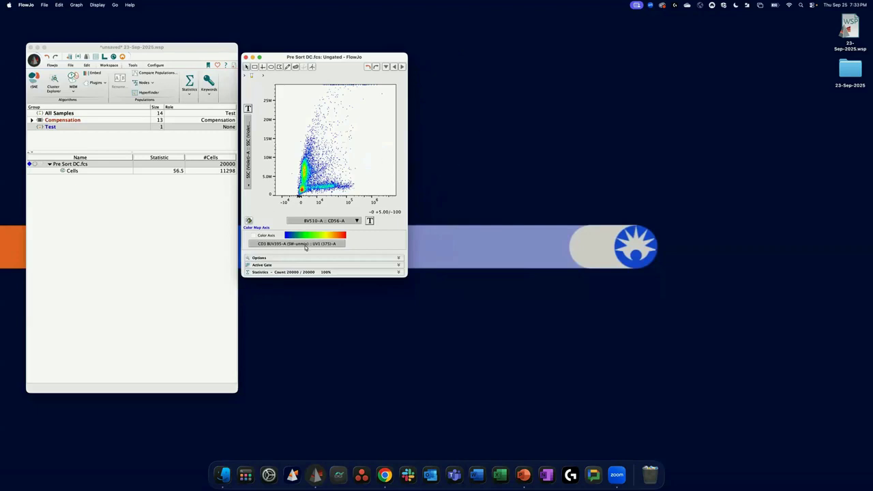
Set the plot's X axis to the imaging parameter Short Axis Moment (FSC)
{"action": "left_click", "coordinate": [325, 222]}
{"action": "scroll", "coordinate": [377, 321], "scroll_direction": "down", "scroll_amount": 5}
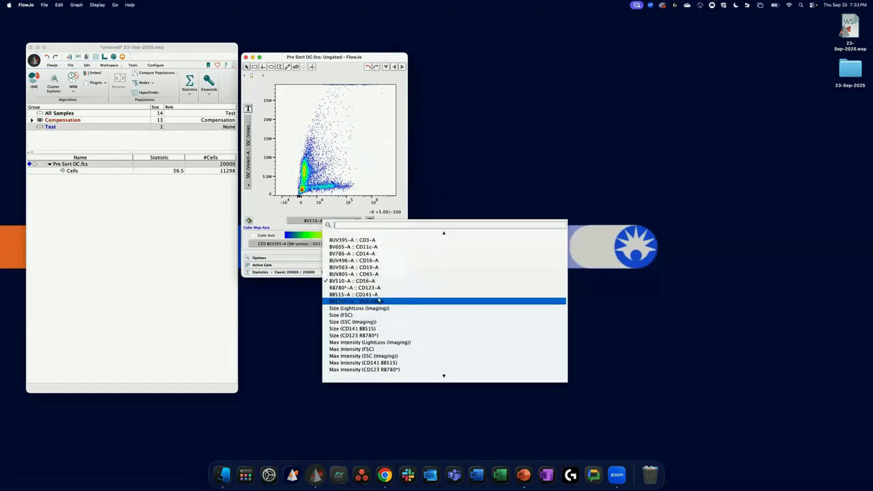
{"action": "scroll", "coordinate": [379, 300], "scroll_direction": "down", "scroll_amount": 10}
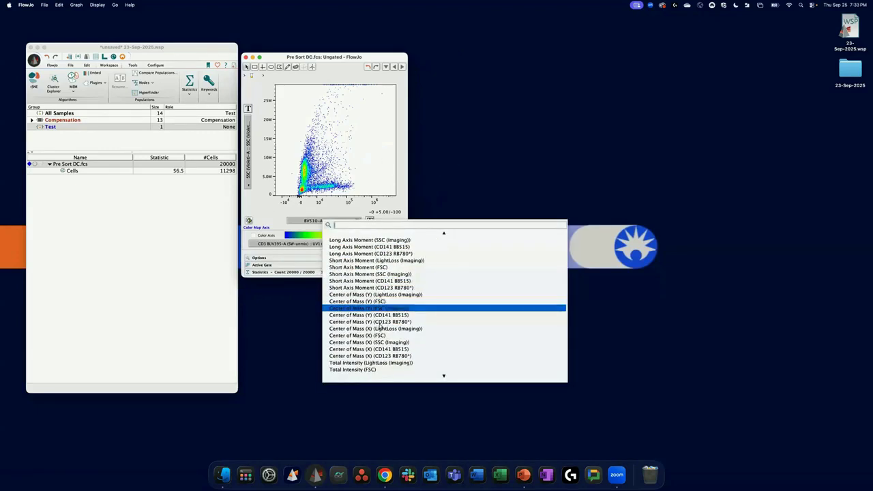
{"action": "left_click", "coordinate": [381, 267]}
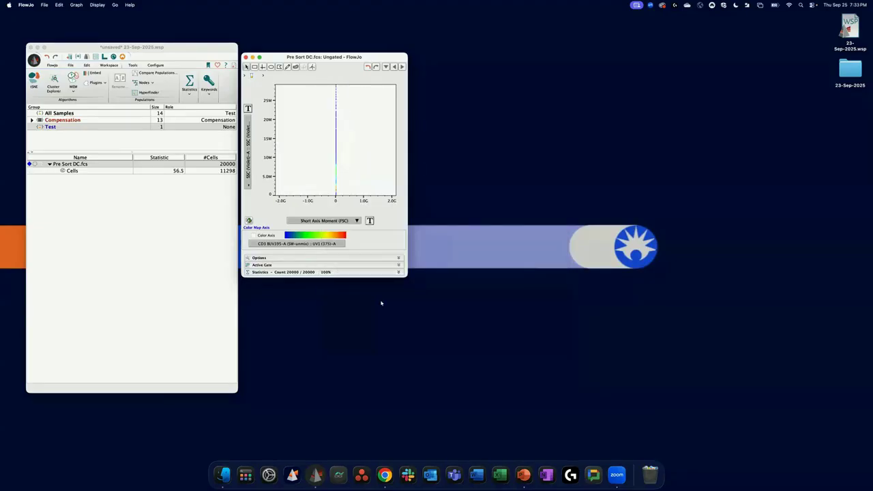
Review the start of the X-axis parameter list, dismiss it and close the ungated graph window
{"action": "left_click", "coordinate": [340, 222]}
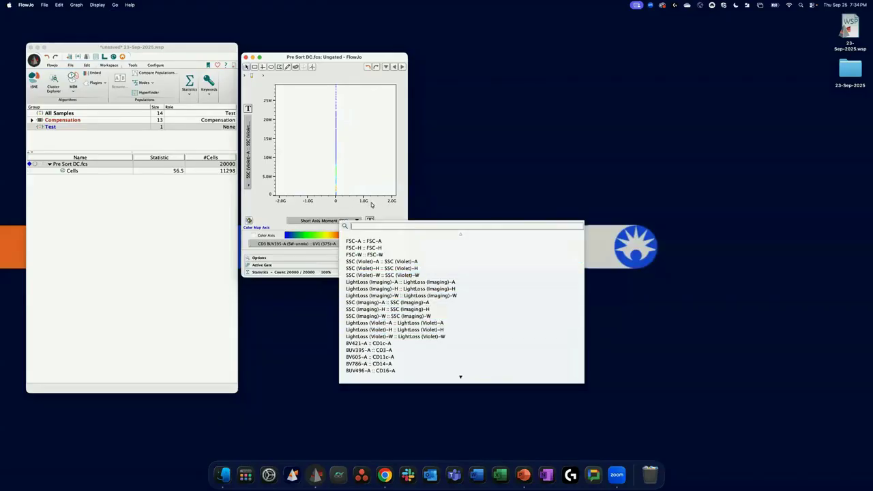
{"action": "left_click", "coordinate": [372, 204]}
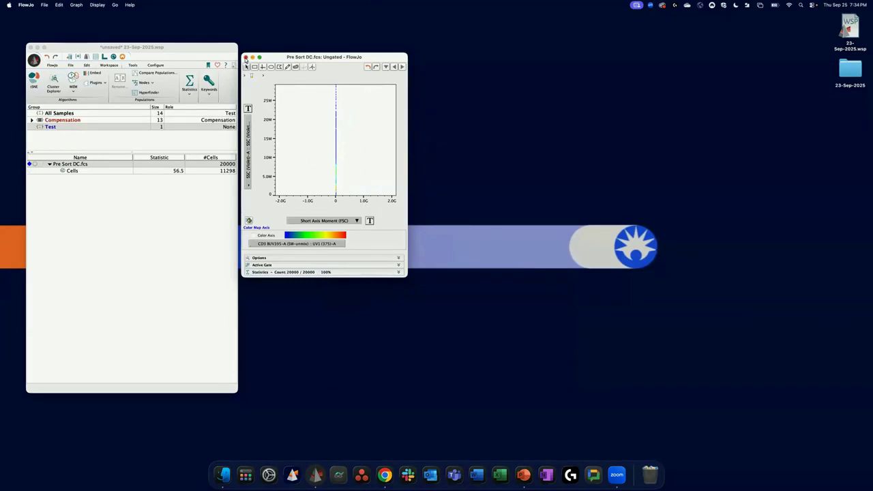
{"action": "left_click", "coordinate": [247, 57]}
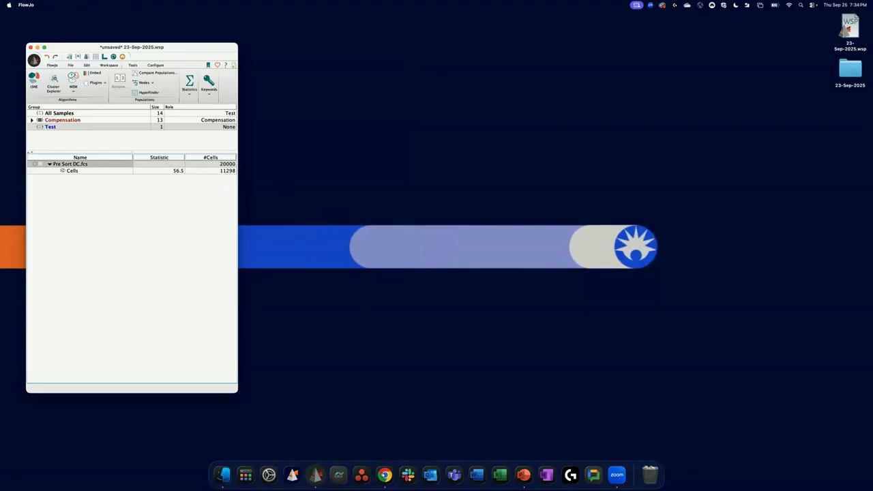
Switch to Chrome, view the BD FACS Discover S8 Scaling Recommendations page and open the documentation's Advanced Features section
{"action": "left_click", "coordinate": [385, 476]}
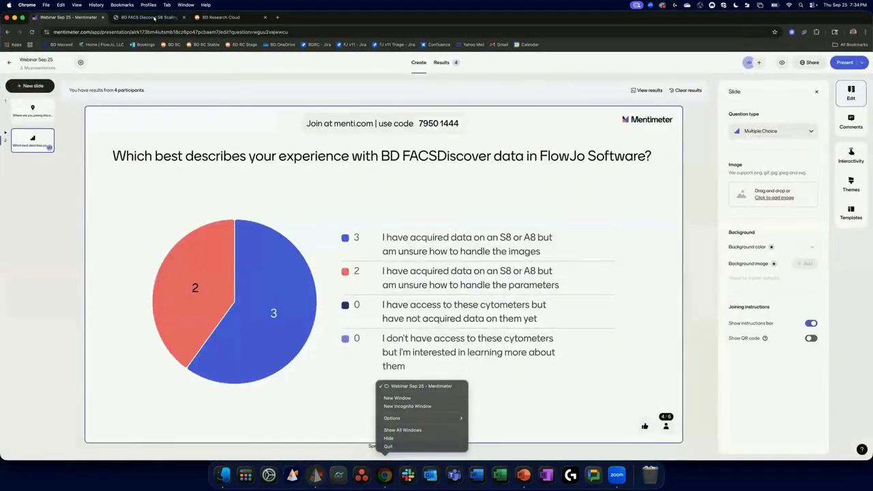
{"action": "left_click", "coordinate": [154, 19]}
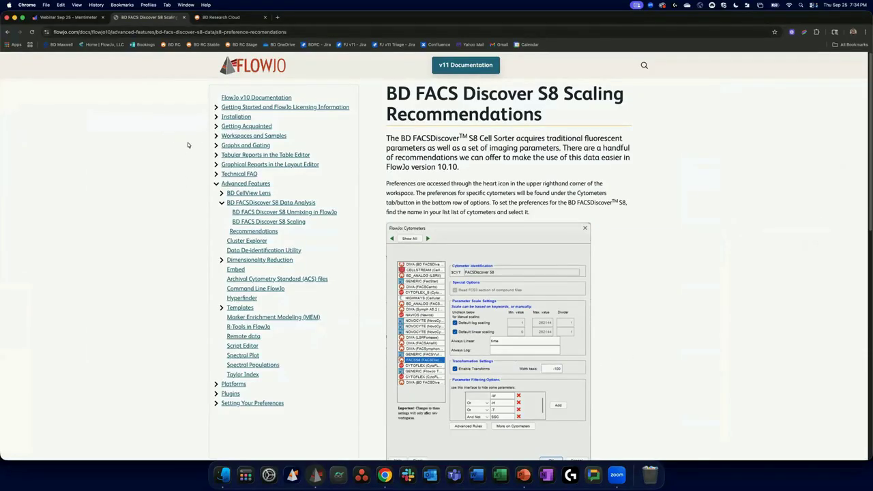
{"action": "left_click", "coordinate": [244, 184]}
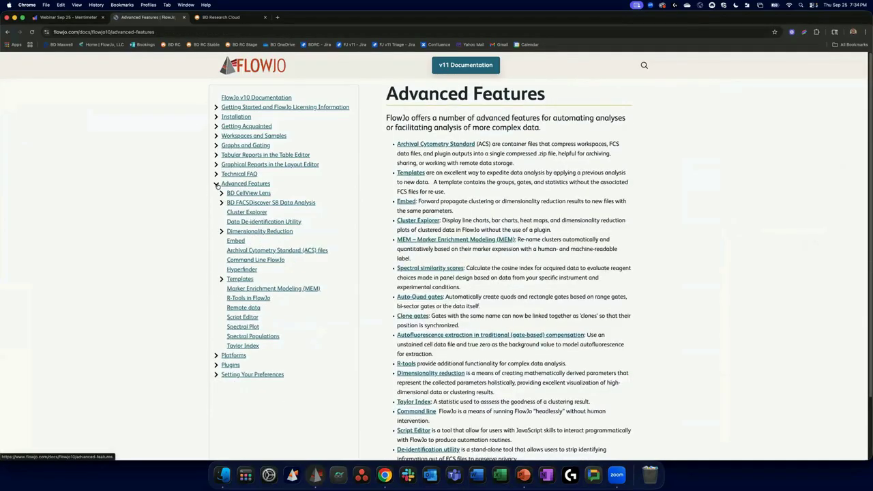
{"action": "left_click", "coordinate": [235, 187]}
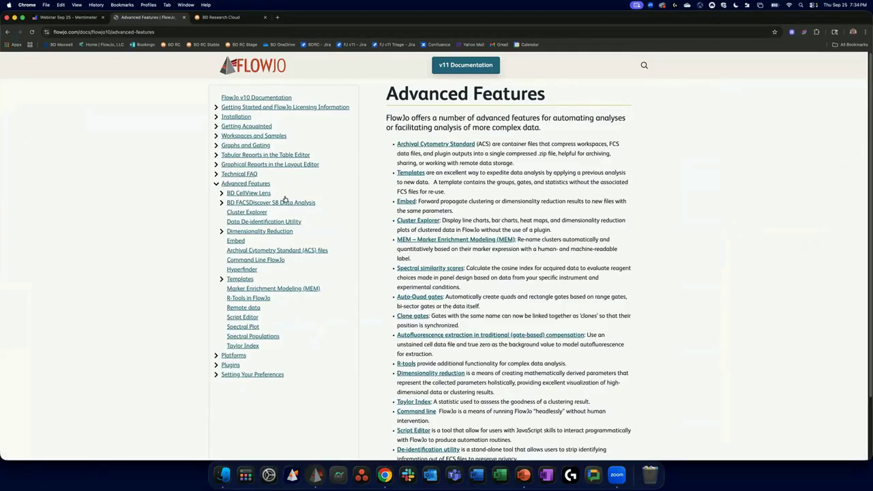
Open the documentation's BD FACS Discover S8 Scaling Recommendations page and view its Advanced Scaling Recommendations table
{"action": "left_click", "coordinate": [237, 204]}
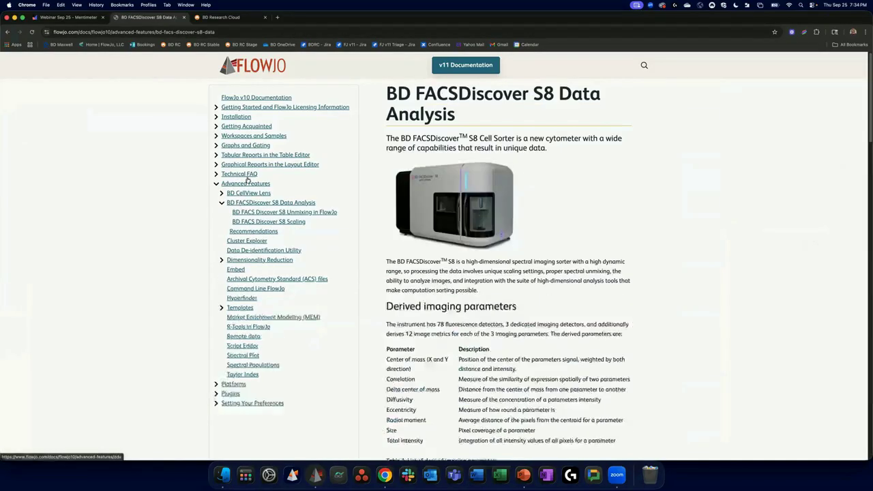
{"action": "left_click", "coordinate": [276, 223]}
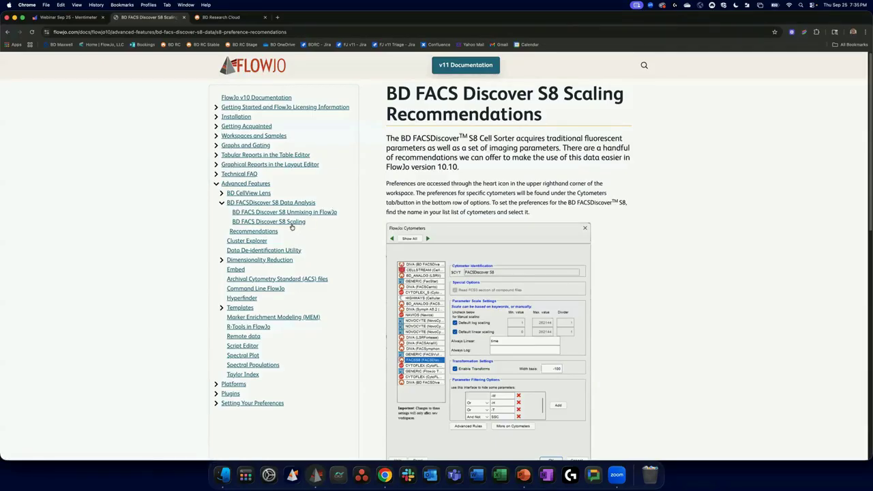
{"action": "scroll", "coordinate": [599, 256], "scroll_direction": "down", "scroll_amount": 3}
{"action": "scroll", "coordinate": [598, 262], "scroll_direction": "down", "scroll_amount": 10}
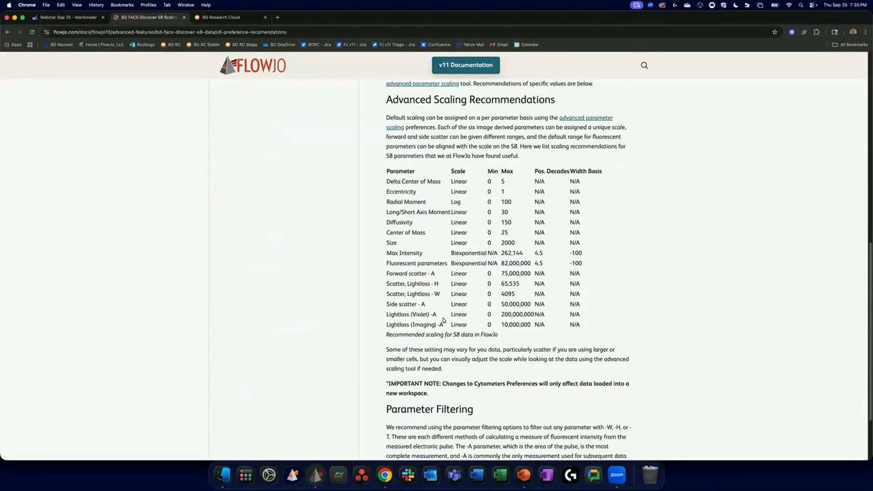
Highlight the whole recommended scaling table, then the Forward scatter - A, Radial Moment and Eccentricity rows individually
{"action": "left_click_drag", "start_coordinate": [580, 328], "coordinate": [386, 182]}
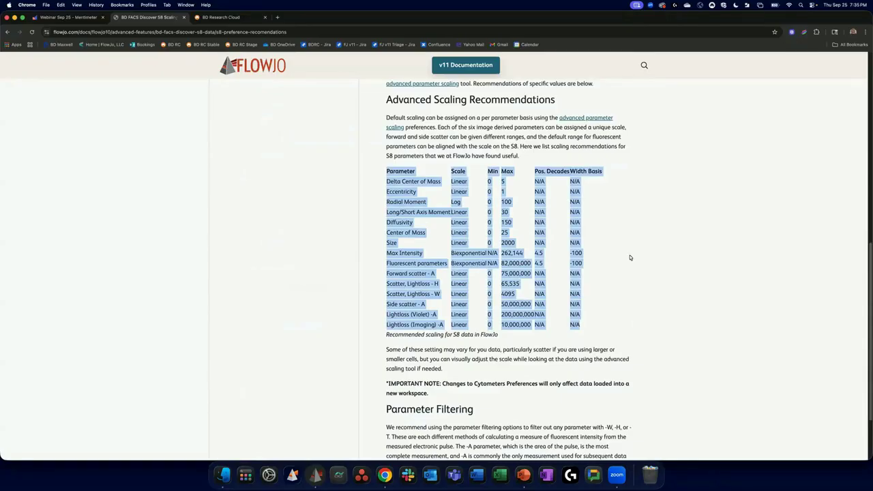
{"action": "left_click", "coordinate": [628, 278]}
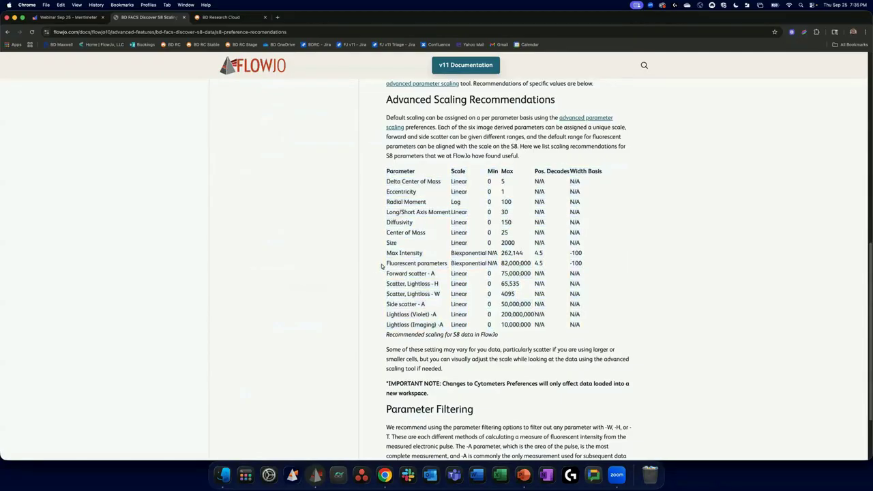
{"action": "left_click_drag", "start_coordinate": [388, 273], "coordinate": [461, 273]}
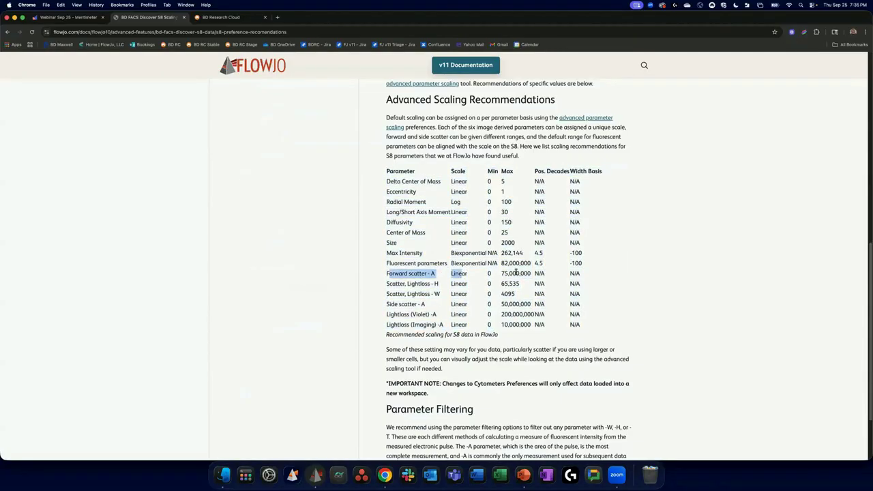
{"action": "mouse_move", "coordinate": [516, 273]}
{"action": "left_mouse_down"}
{"action": "mouse_move", "coordinate": [533, 273]}
{"action": "mouse_move", "coordinate": [523, 273]}
{"action": "left_mouse_up"}
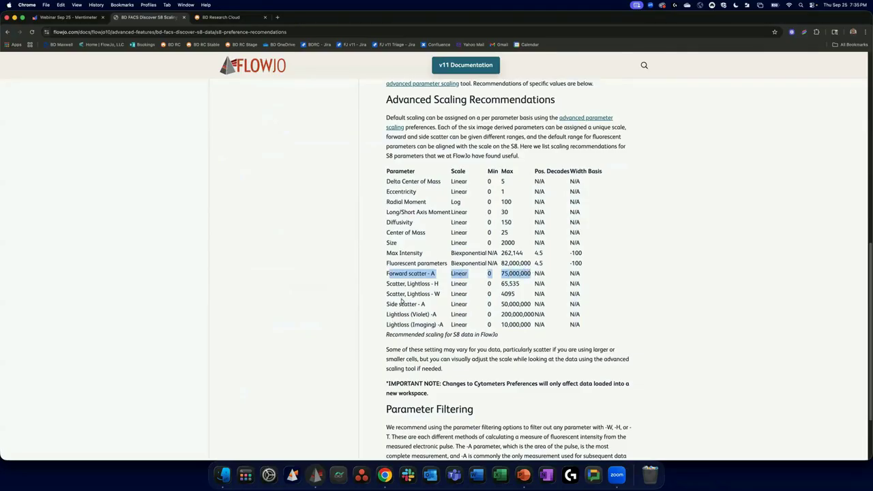
{"action": "left_click_drag", "start_coordinate": [387, 201], "coordinate": [516, 204]}
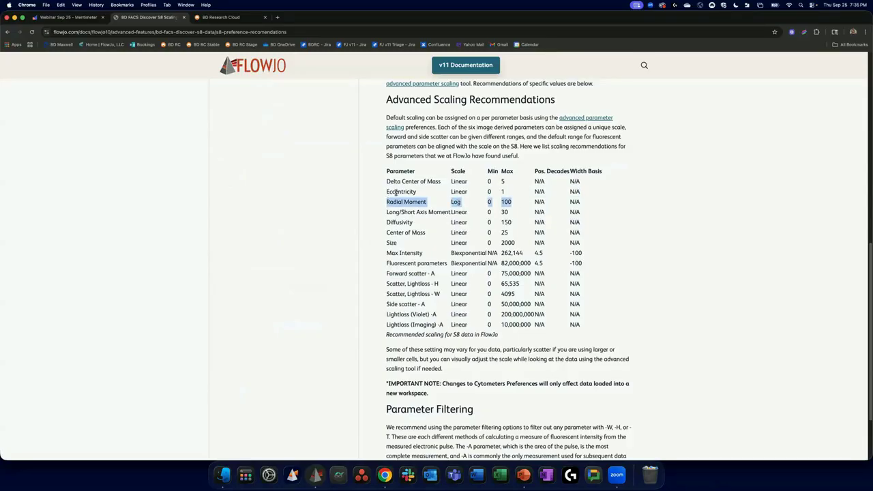
{"action": "left_click_drag", "start_coordinate": [386, 192], "coordinate": [510, 195]}
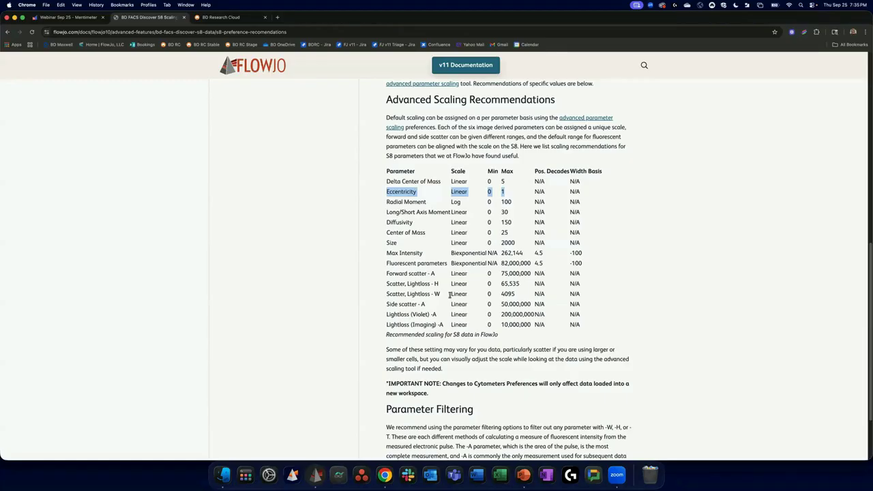
Switch back to the FlowJo workspace and open the graph of the Cells population under Pre Sort DC.fcs
{"action": "left_click", "coordinate": [14, 18]}
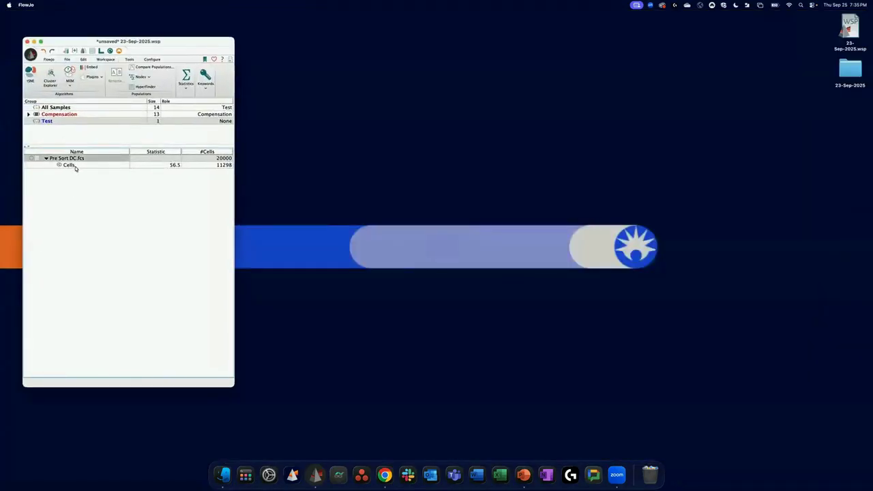
{"action": "left_click", "coordinate": [75, 167]}
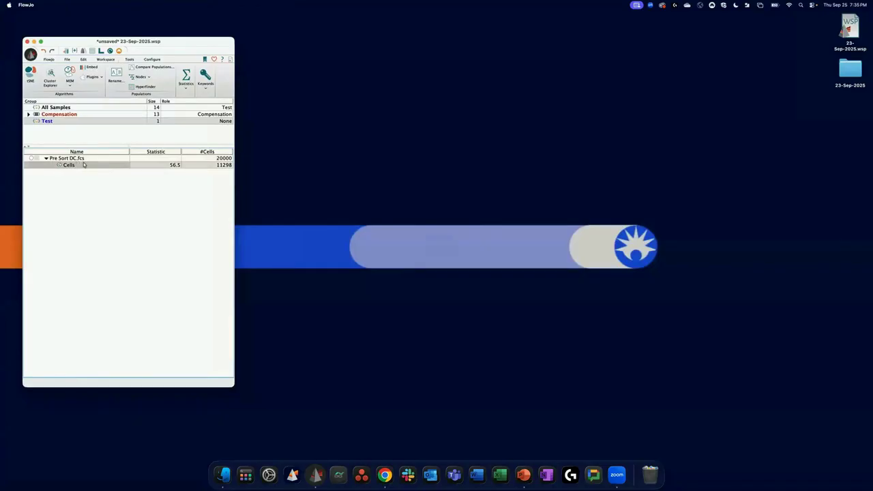
{"action": "double_click", "coordinate": [82, 165]}
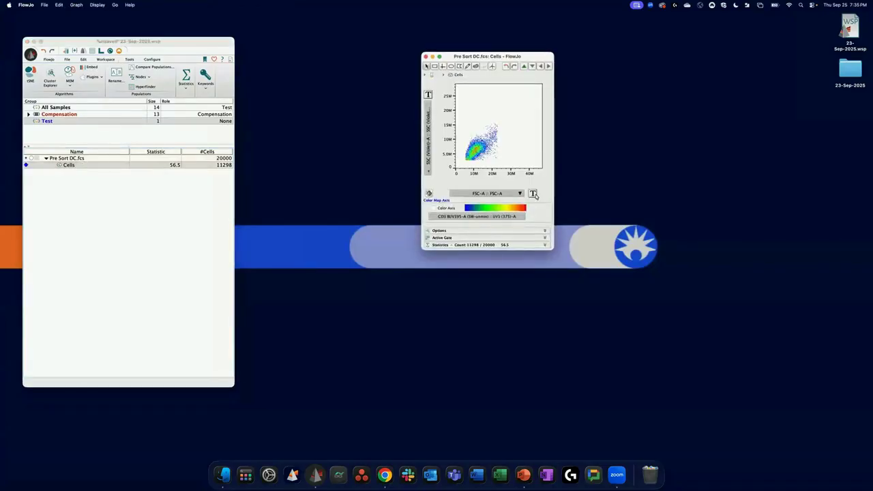
Extend the upper end of the Cells plot's FSC-A scale, apply the transform and close the graph window
{"action": "left_click", "coordinate": [532, 194]}
{"action": "left_click", "coordinate": [555, 225]}
{"action": "left_click", "coordinate": [151, 168]}
{"action": "left_click", "coordinate": [143, 169]}
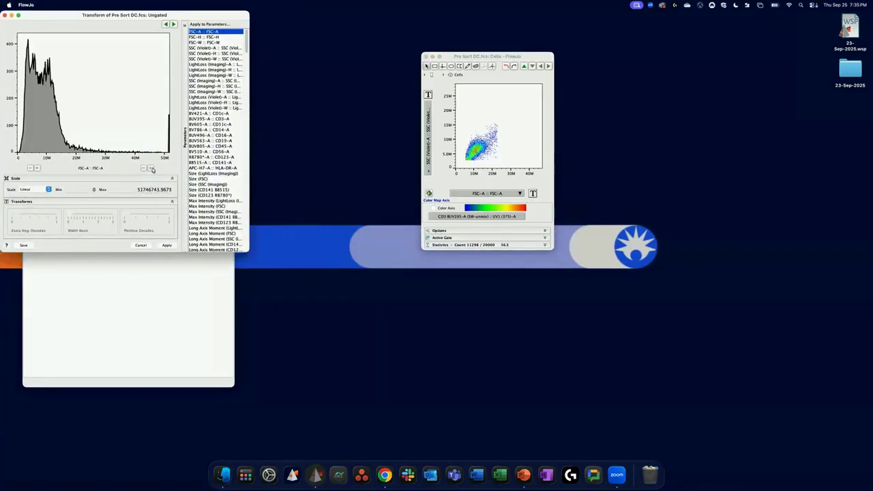
{"action": "left_click", "coordinate": [151, 168]}
{"action": "left_click", "coordinate": [166, 245]}
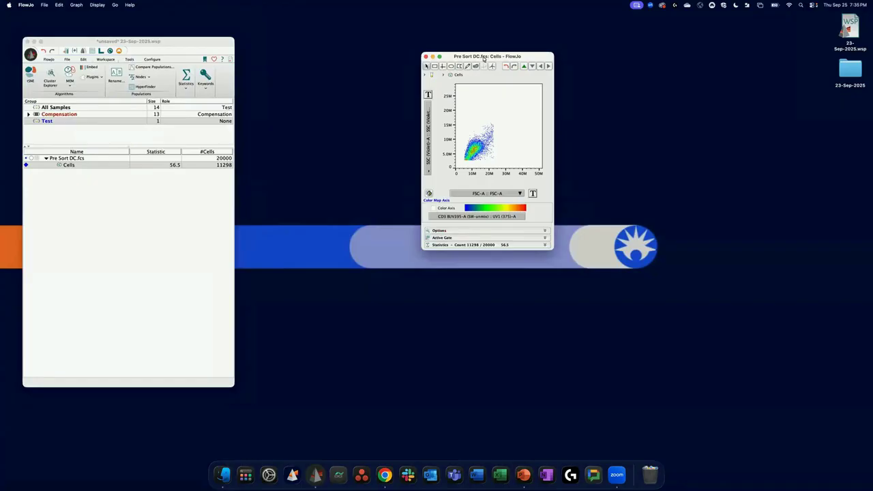
{"action": "left_click_drag", "start_coordinate": [481, 57], "coordinate": [340, 94]}
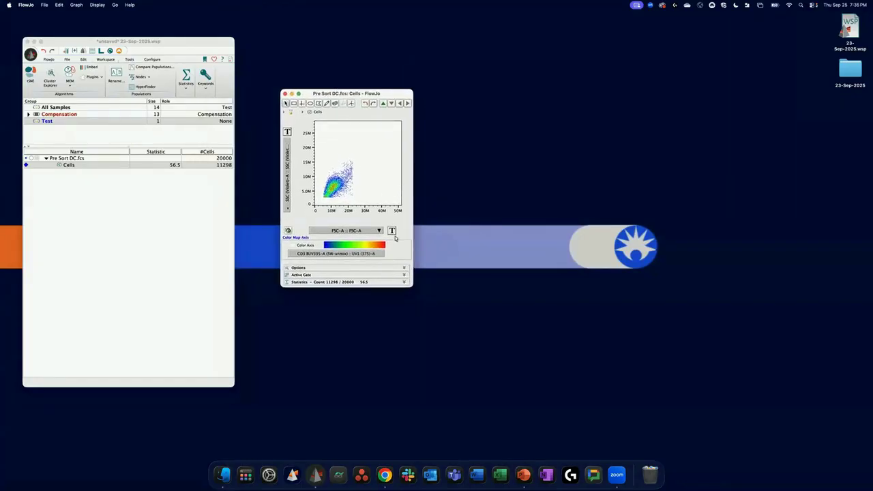
{"action": "left_click", "coordinate": [286, 94]}
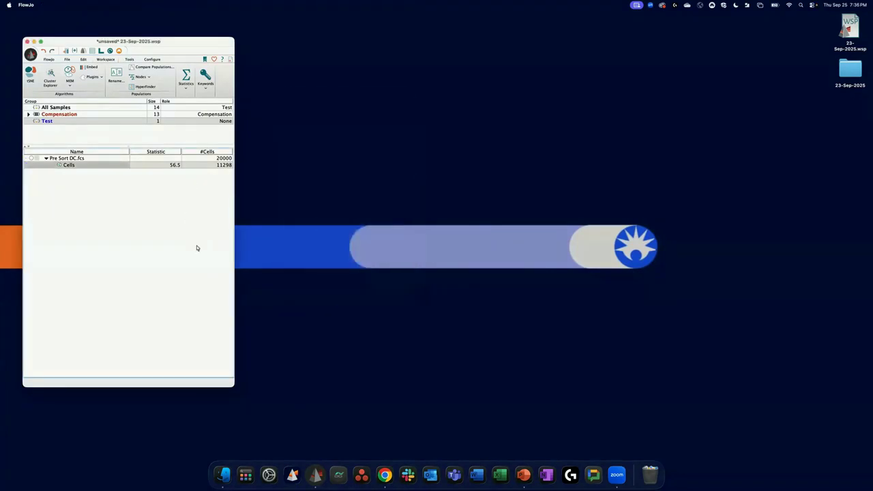
Open the Cytometers preferences for the FACSDiscover S8 and bring up its advanced parameter rules
{"action": "left_click", "coordinate": [214, 61]}
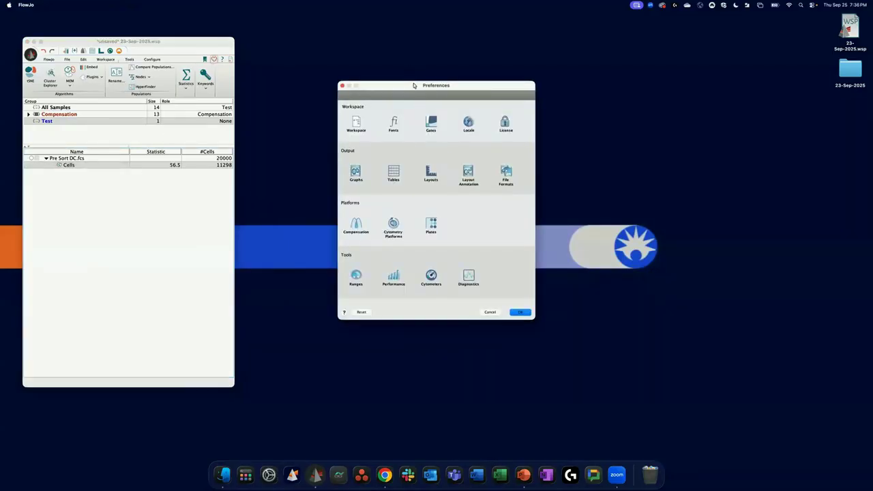
{"action": "left_click_drag", "start_coordinate": [413, 85], "coordinate": [410, 66]}
{"action": "left_click", "coordinate": [435, 269]}
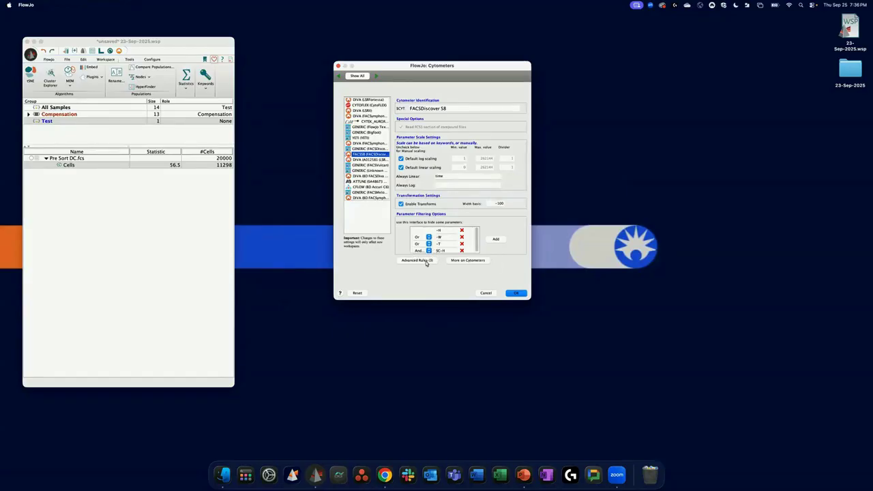
{"action": "left_click", "coordinate": [417, 260]}
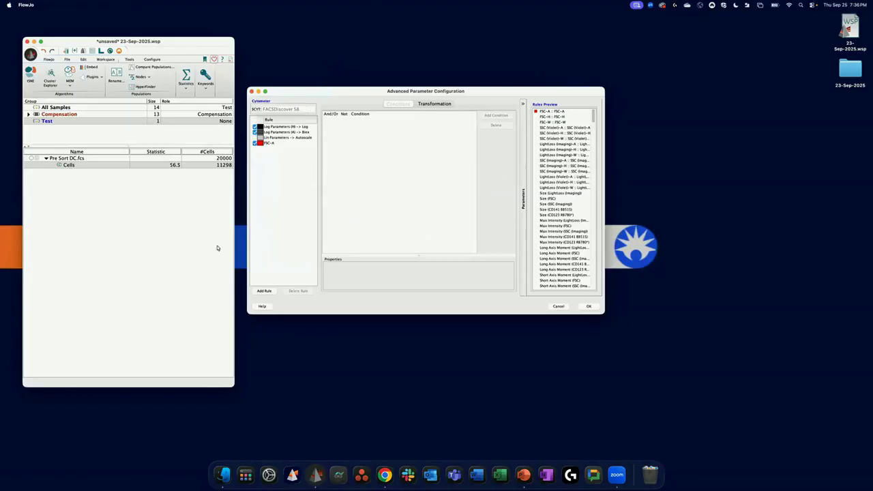
Add a new rule to the FACSDiscover S8 advanced parameter configuration and try to rename it
{"action": "left_click", "coordinate": [265, 291]}
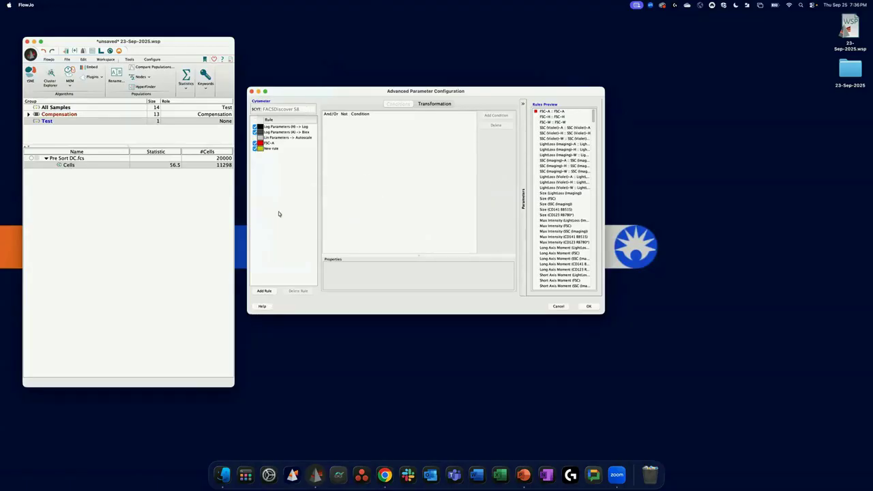
{"action": "left_click", "coordinate": [276, 149]}
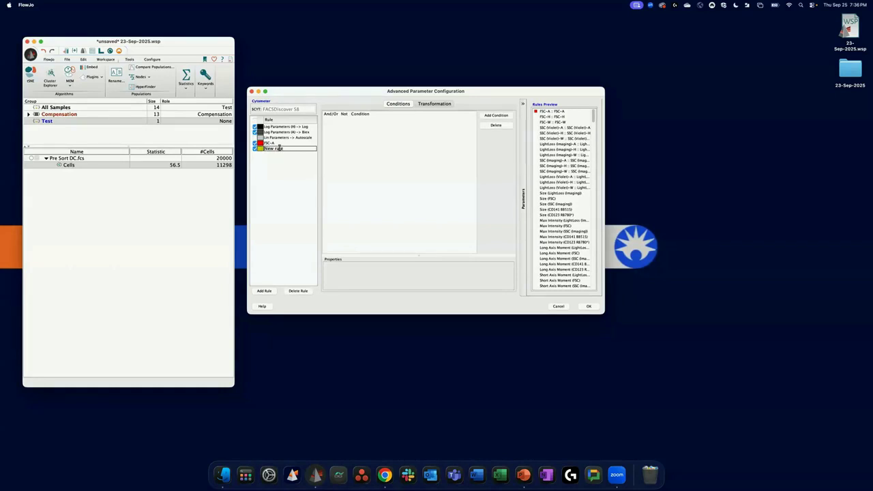
{"action": "left_click", "coordinate": [275, 261]}
{"action": "right_click", "coordinate": [276, 150]}
{"action": "left_click", "coordinate": [269, 175]}
{"action": "double_click", "coordinate": [277, 148]}
{"action": "left_click", "coordinate": [260, 146]}
Add a "Parameter Name contains" condition with the value Eccentricity to the new rule and check the matching parameters in the preview
{"action": "left_click", "coordinate": [494, 116]}
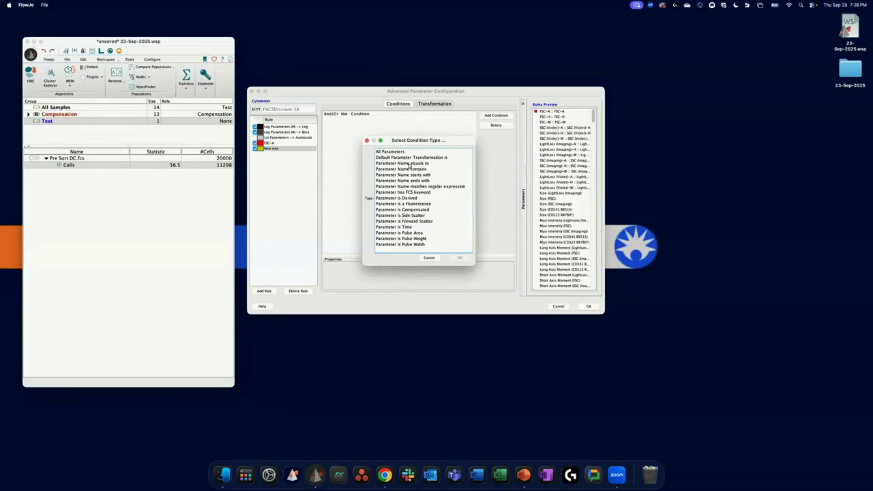
{"action": "left_click", "coordinate": [408, 169]}
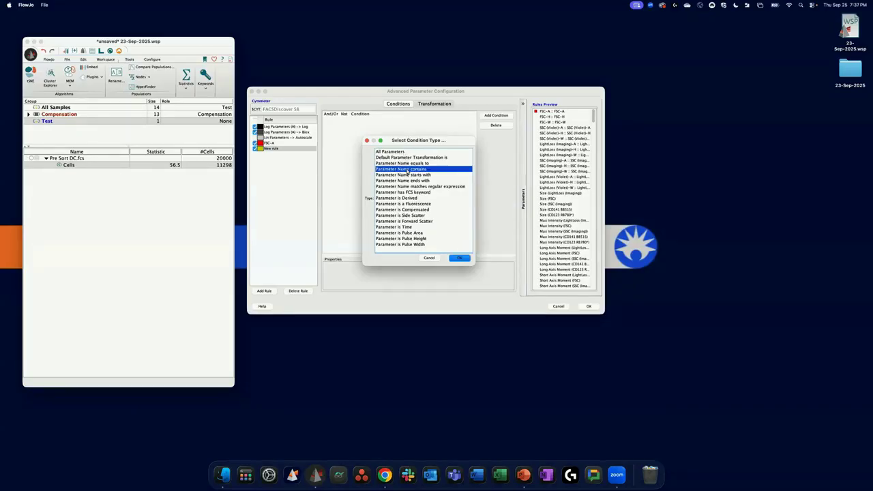
{"action": "left_click", "coordinate": [468, 259]}
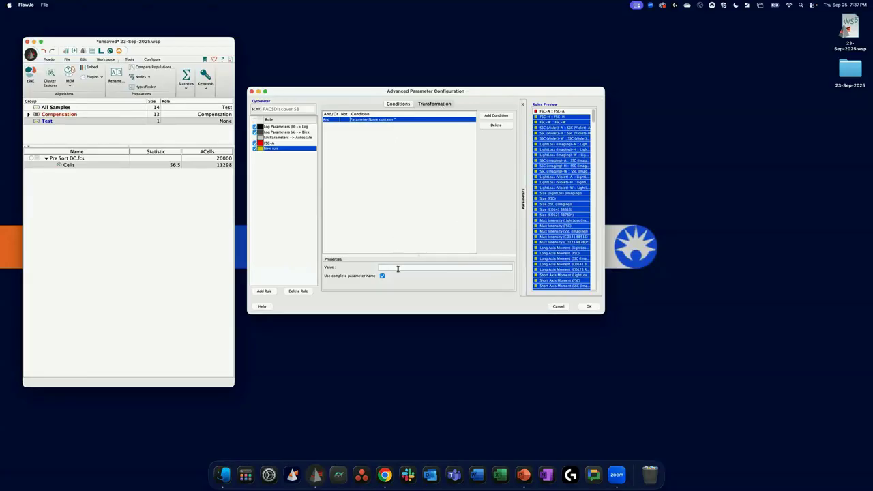
{"action": "left_click", "coordinate": [397, 267]}
{"action": "type", "text": "Eccentricity"}
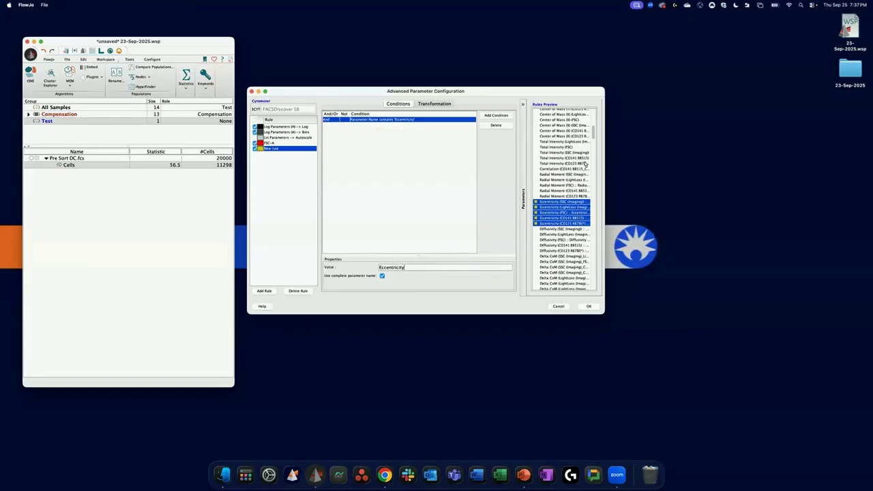
{"action": "scroll", "coordinate": [594, 138], "scroll_direction": "down", "scroll_amount": 10}
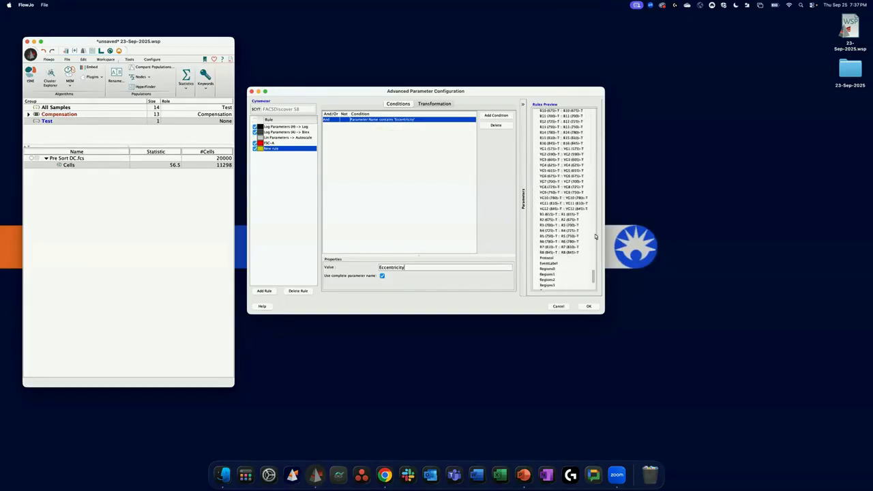
{"action": "scroll", "coordinate": [595, 126], "scroll_direction": "up", "scroll_amount": 10}
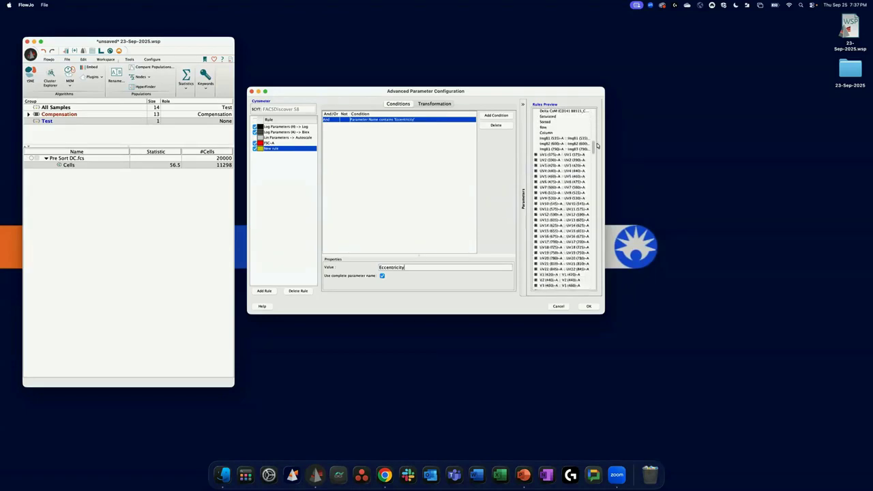
Open the new rule's transformation settings and check the recommended Eccentricity scaling in the Chrome documentation before returning to FlowJo
{"action": "left_click", "coordinate": [434, 103]}
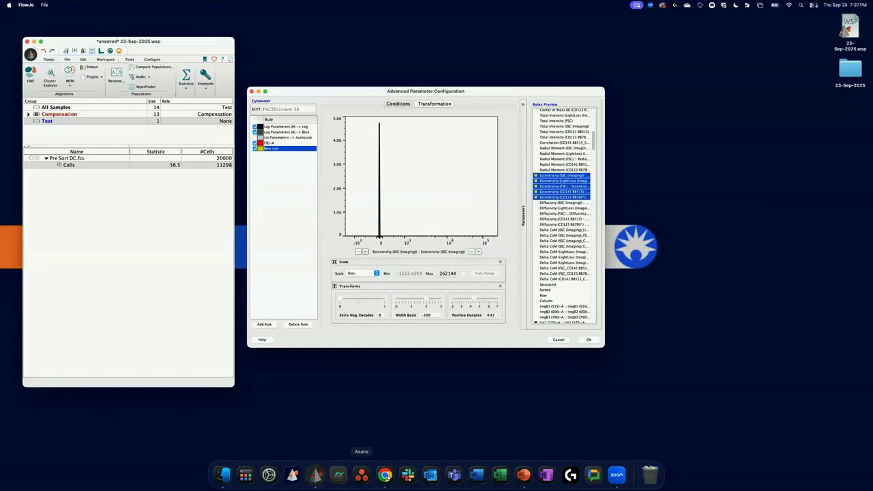
{"action": "left_click", "coordinate": [385, 475]}
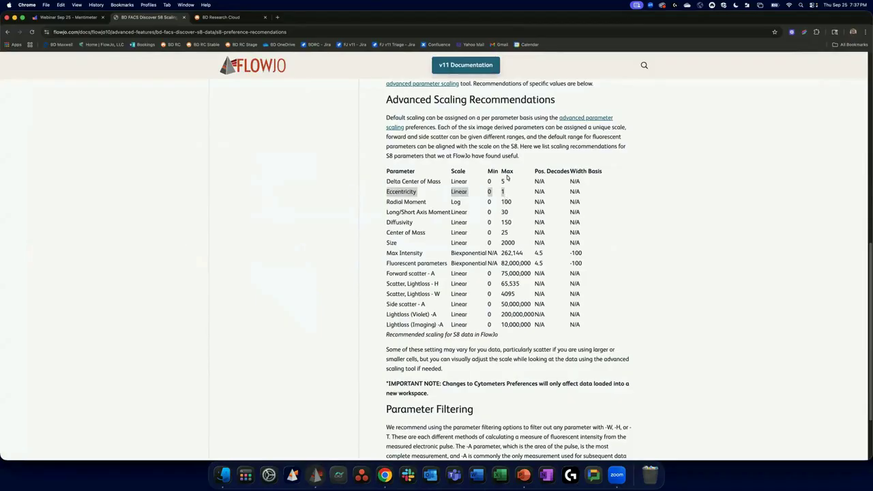
{"action": "left_click", "coordinate": [14, 18]}
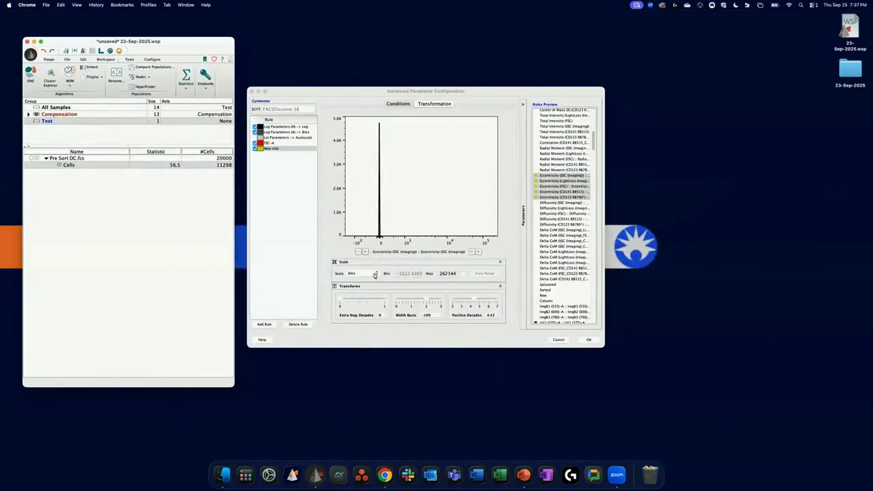
Set the Eccentricity rule's scale to Linear with a minimum of 0 and a maximum of 1
{"action": "left_click", "coordinate": [377, 273]}
{"action": "left_click", "coordinate": [355, 262]}
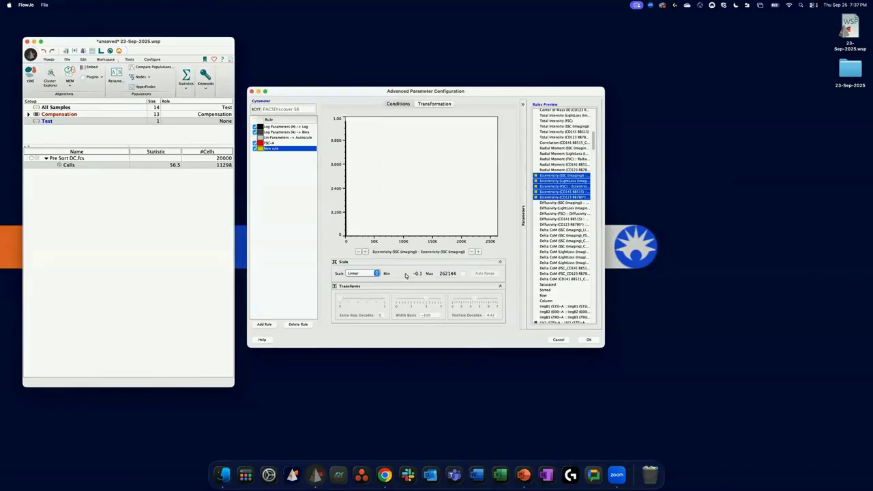
{"action": "left_click_drag", "start_coordinate": [407, 275], "coordinate": [429, 276]}
{"action": "type", "text": "0"}
{"action": "key", "text": "Tab"}
{"action": "type", "text": "1"}
{"action": "key", "text": "Return"}
{"action": "left_click", "coordinate": [443, 262]}
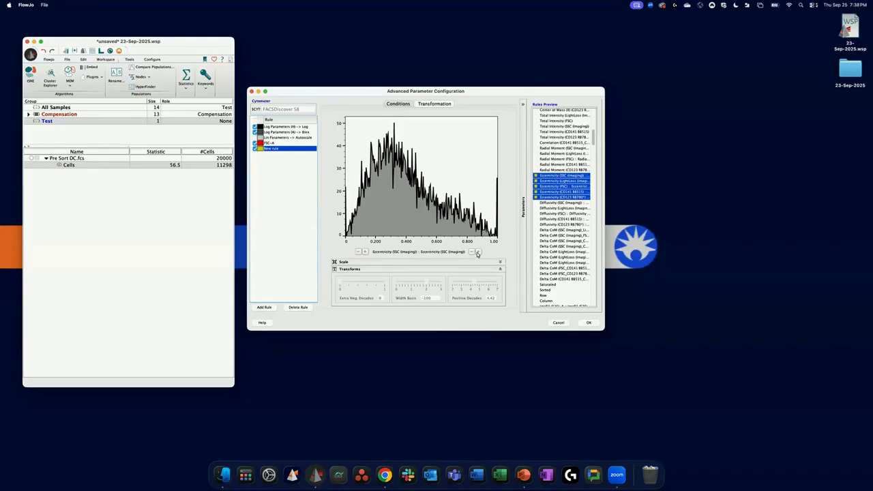
Extend the Eccentricity rule's scale maximum to 1.1 and return to the rule's conditions
{"action": "left_click", "coordinate": [500, 264]}
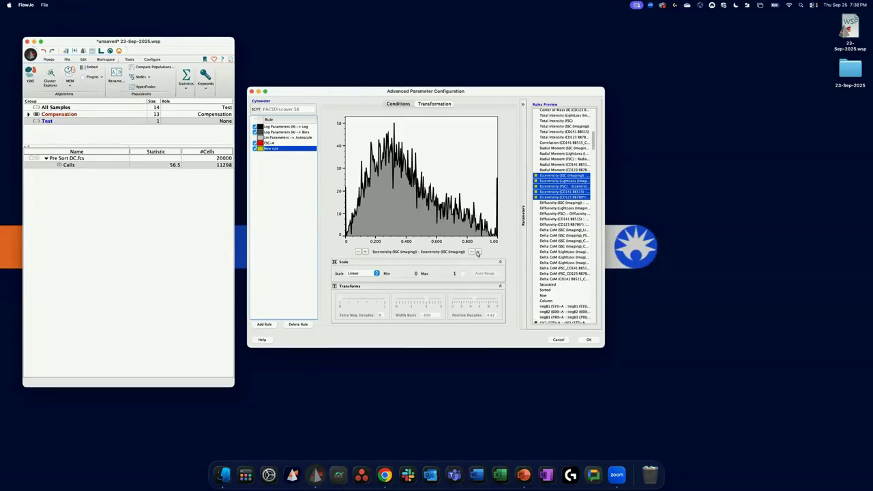
{"action": "left_click", "coordinate": [477, 252]}
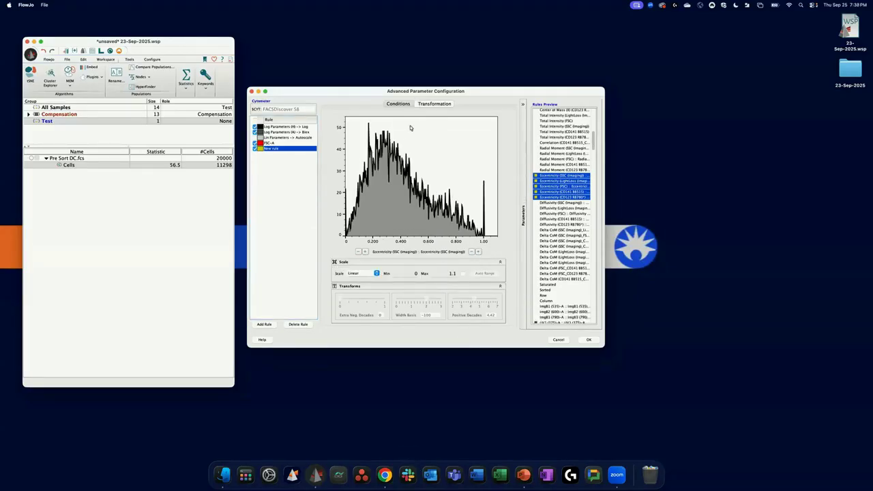
{"action": "left_click", "coordinate": [401, 104]}
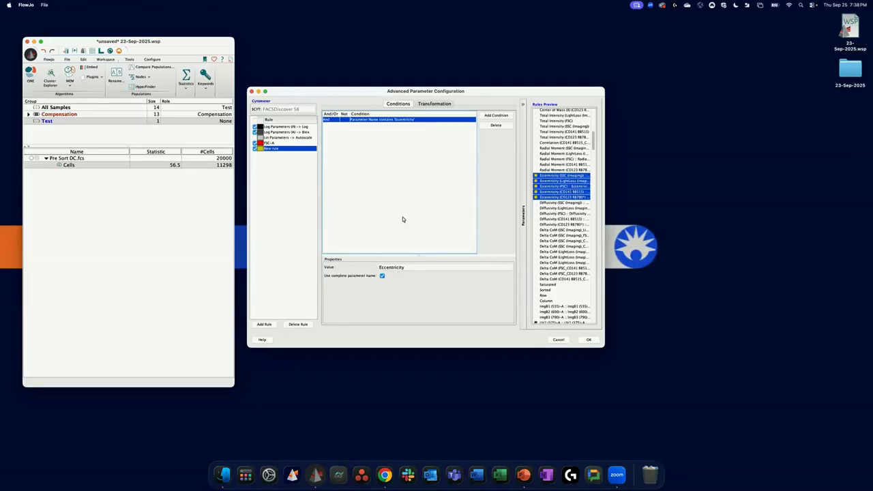
Edit the name of the new Eccentricity rule and accept both the advanced parameter rules and the FACSDiscover S8 cytometer preferences
{"action": "double_click", "coordinate": [277, 149]}
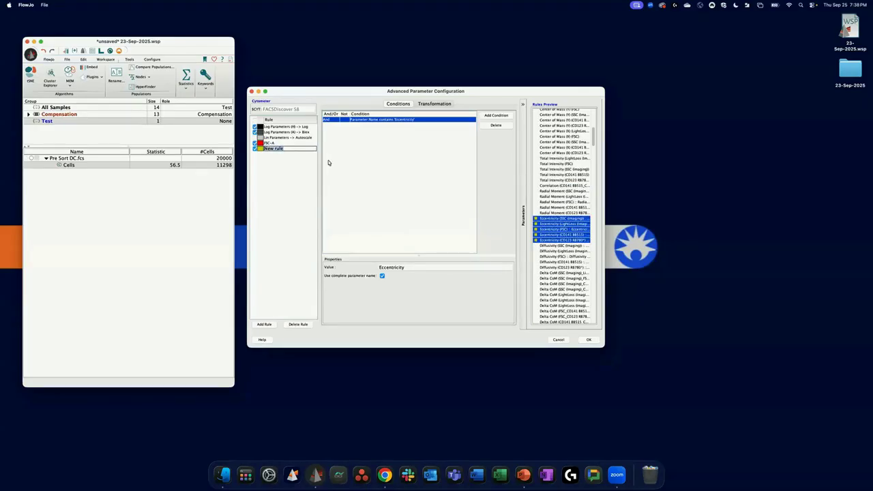
{"action": "key", "text": "BackSpace"}
{"action": "left_click", "coordinate": [279, 147]}
{"action": "left_click", "coordinate": [587, 340]}
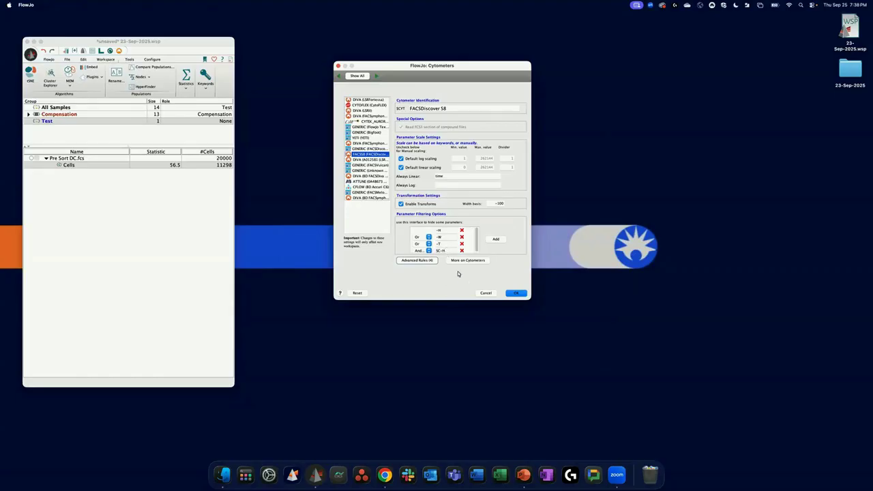
{"action": "left_click", "coordinate": [516, 293]}
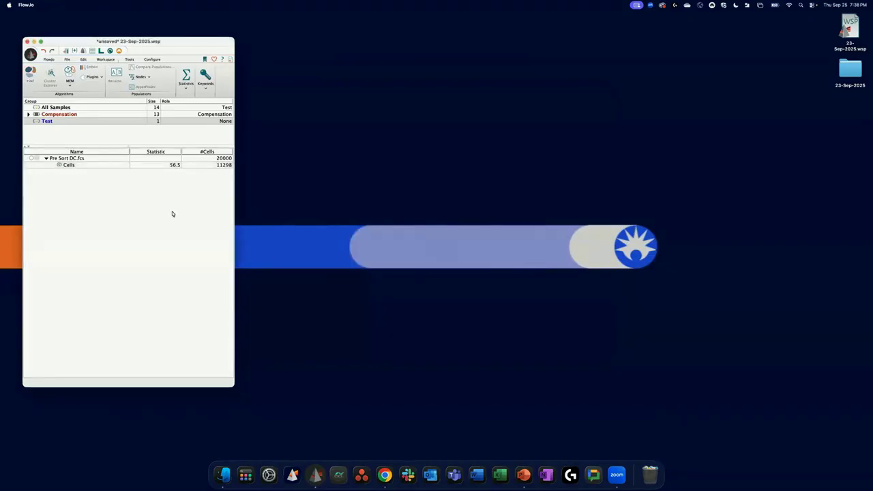
Open the ungated Pre Sort DC.fcs plot and look through its X-axis parameter list down to the SW-unmix parameters
{"action": "double_click", "coordinate": [73, 159]}
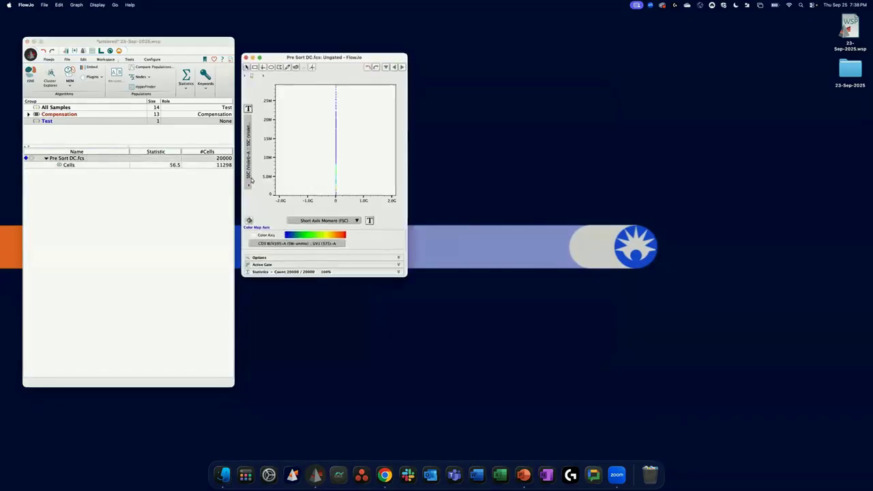
{"action": "left_click_drag", "start_coordinate": [336, 56], "coordinate": [374, 65]}
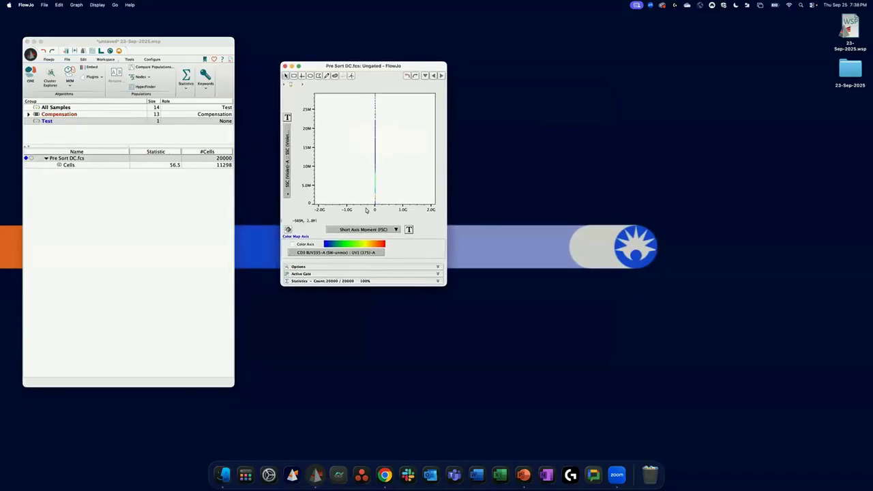
{"action": "left_click", "coordinate": [386, 231]}
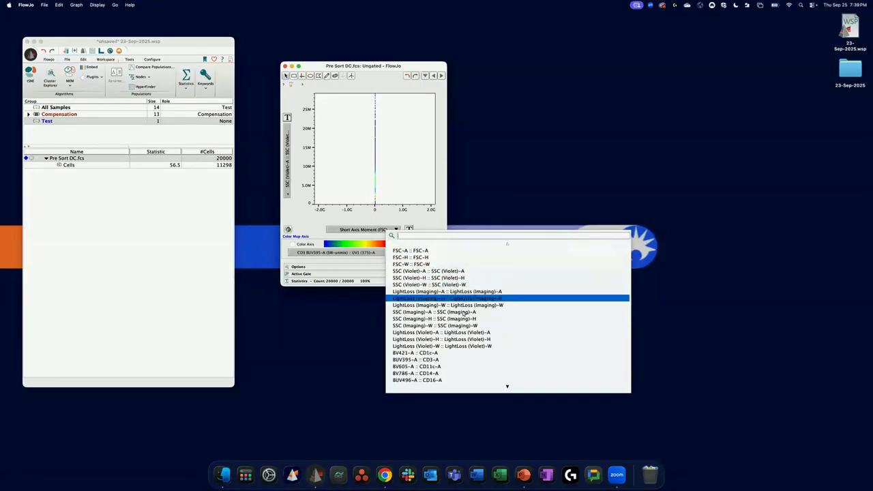
{"action": "scroll", "coordinate": [528, 321], "scroll_direction": "down", "scroll_amount": 3}
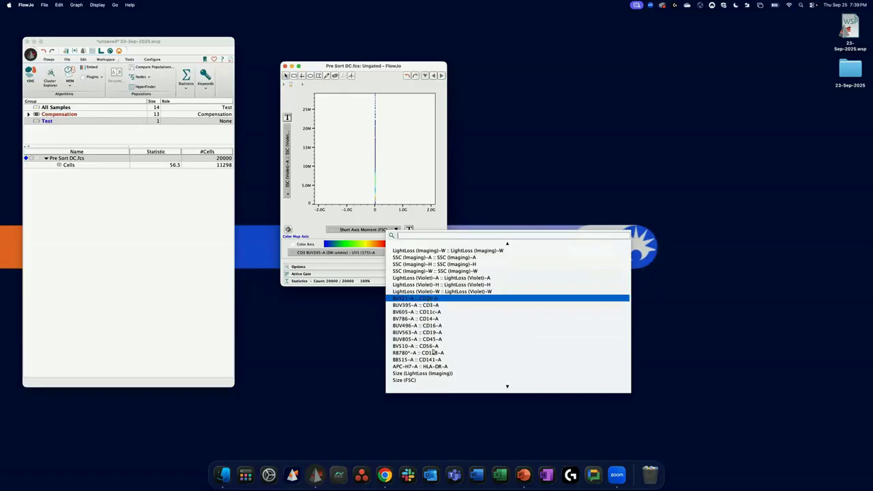
{"action": "scroll", "coordinate": [456, 360], "scroll_direction": "down", "scroll_amount": 5}
{"action": "scroll", "coordinate": [457, 360], "scroll_direction": "down", "scroll_amount": 15}
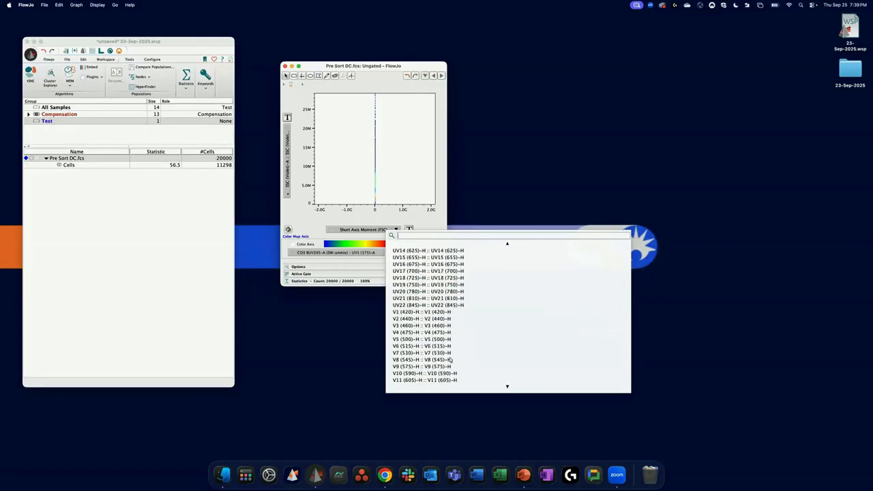
{"action": "scroll", "coordinate": [452, 348], "scroll_direction": "down", "scroll_amount": 5}
{"action": "scroll", "coordinate": [447, 349], "scroll_direction": "down", "scroll_amount": 20}
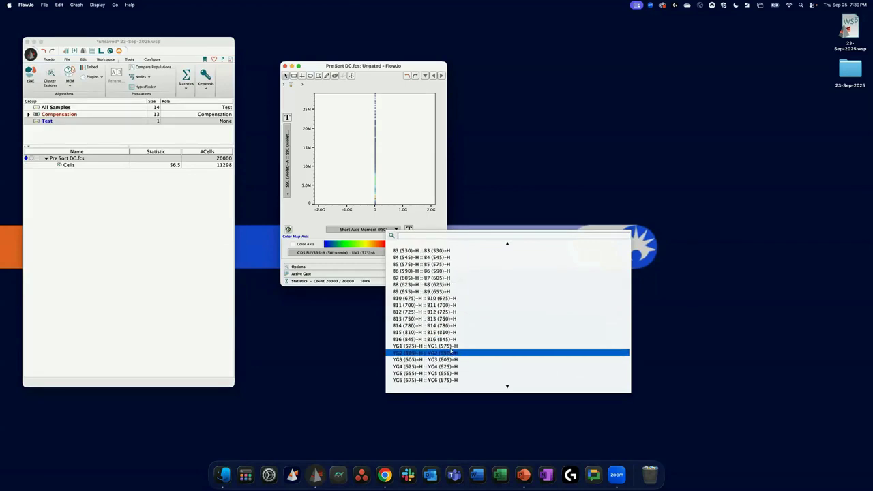
{"action": "scroll", "coordinate": [440, 353], "scroll_direction": "down", "scroll_amount": 20}
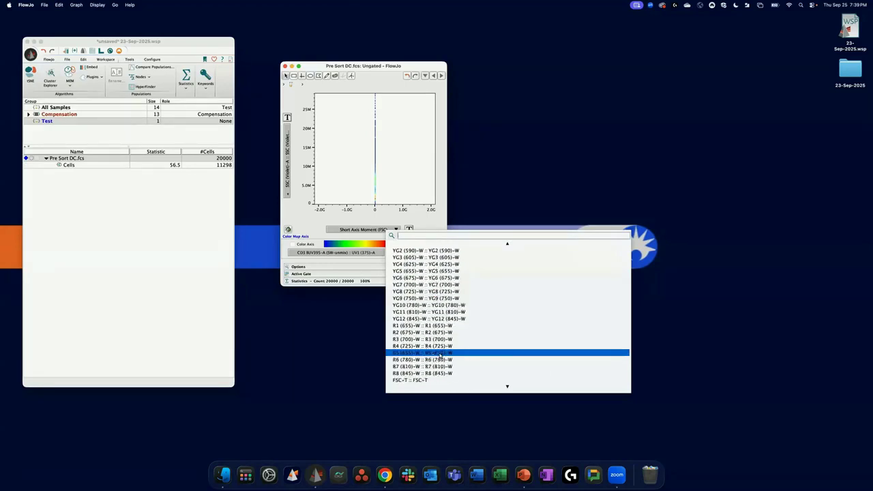
{"action": "scroll", "coordinate": [440, 366], "scroll_direction": "down", "scroll_amount": 20}
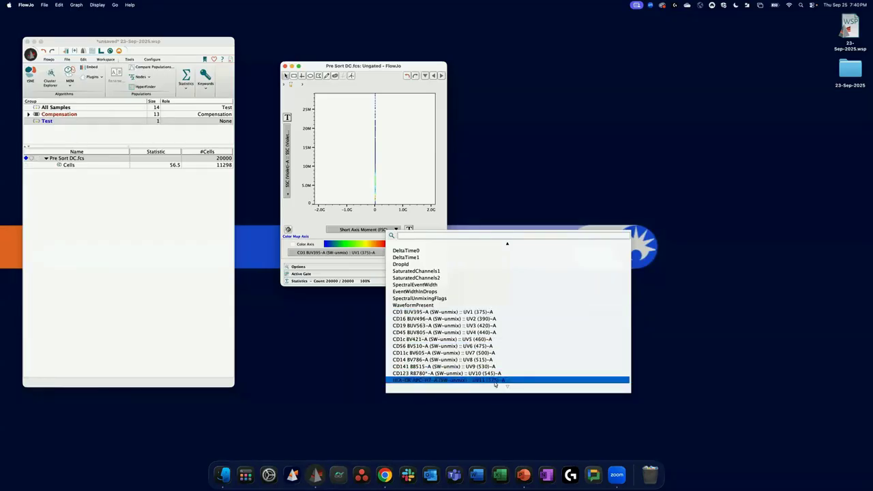
{"action": "left_click", "coordinate": [332, 193]}
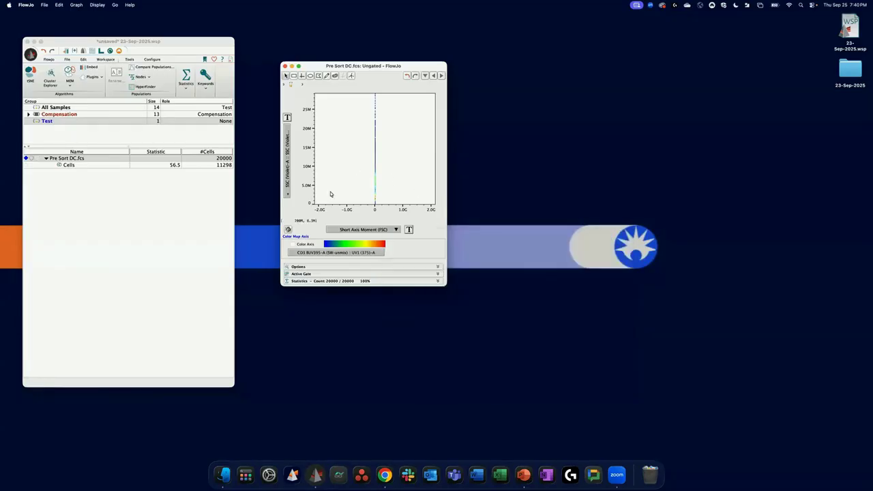
Duplicate the ungated Pre Sort DC.fcs plot and set the original plot's X axis to BV421-A :: CD1c-A
{"action": "left_click", "coordinate": [289, 230]}
{"action": "left_click", "coordinate": [379, 232]}
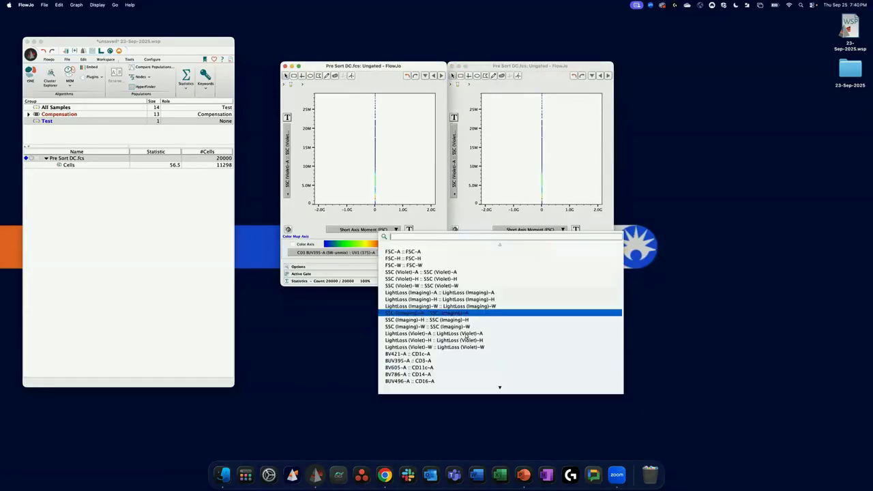
{"action": "left_click", "coordinate": [481, 355]}
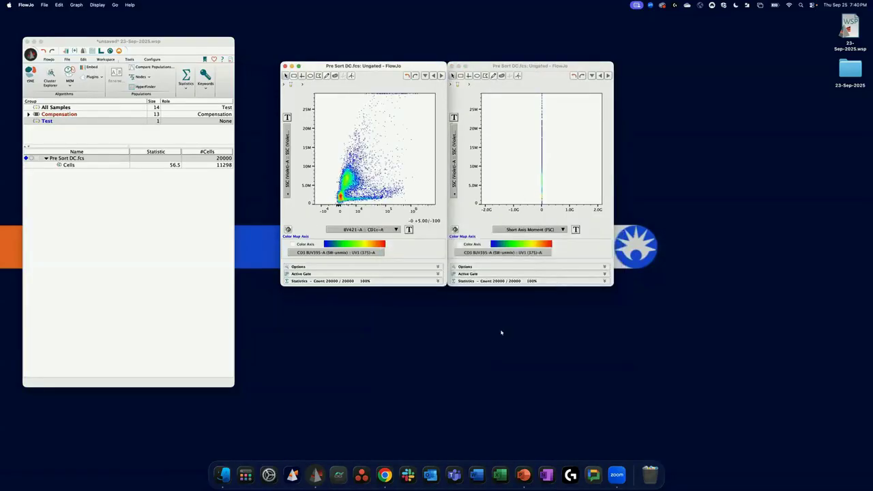
Set the duplicate plot's X axis to CD1c BV421-A (SW-unmix) and place it beside the BV421-A plot for comparison
{"action": "left_click", "coordinate": [538, 232]}
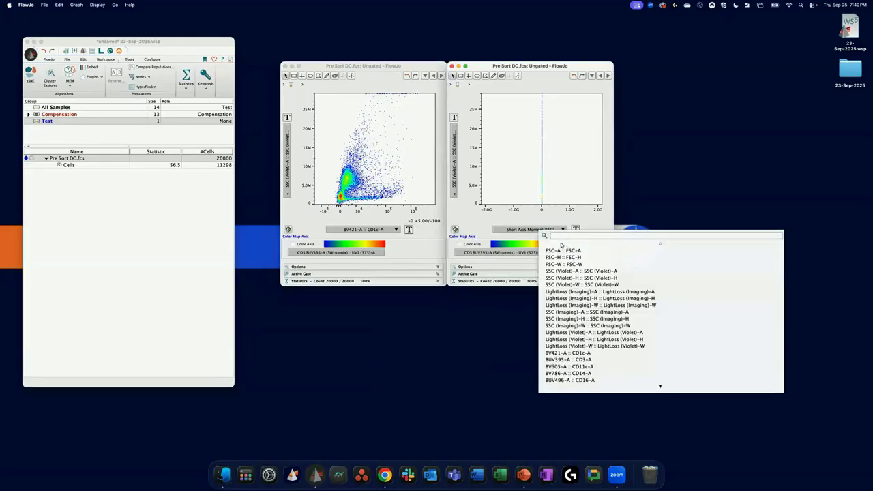
{"action": "type", "text": "bv42"}
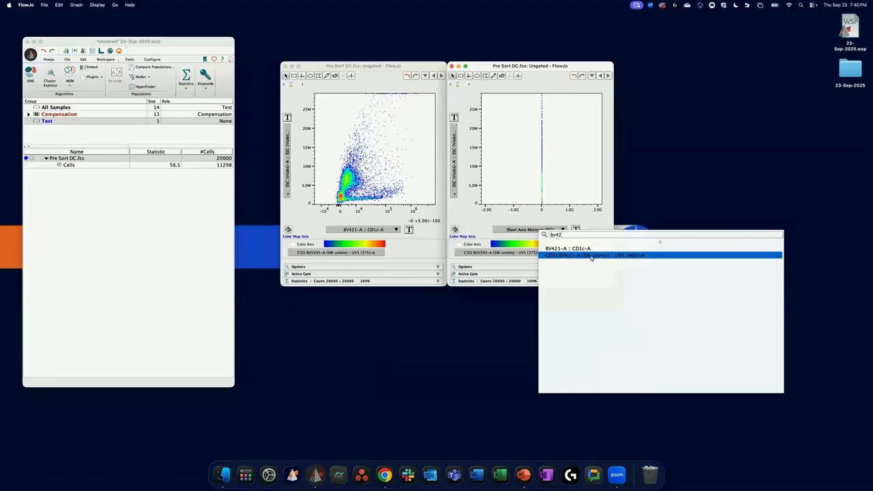
{"action": "left_click", "coordinate": [592, 255]}
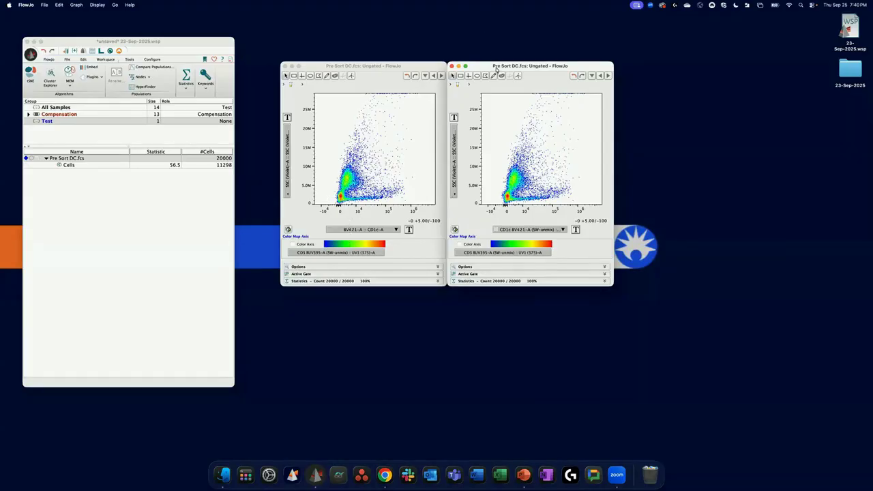
{"action": "mouse_move", "coordinate": [497, 68]}
{"action": "left_mouse_down"}
{"action": "mouse_move", "coordinate": [509, 70]}
{"action": "mouse_move", "coordinate": [494, 69]}
{"action": "left_mouse_up"}
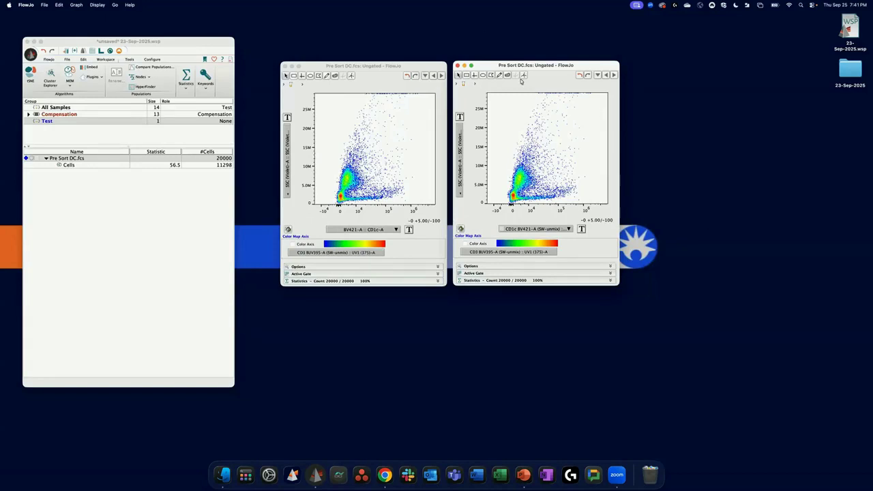
{"action": "left_click_drag", "start_coordinate": [522, 67], "coordinate": [521, 69]}
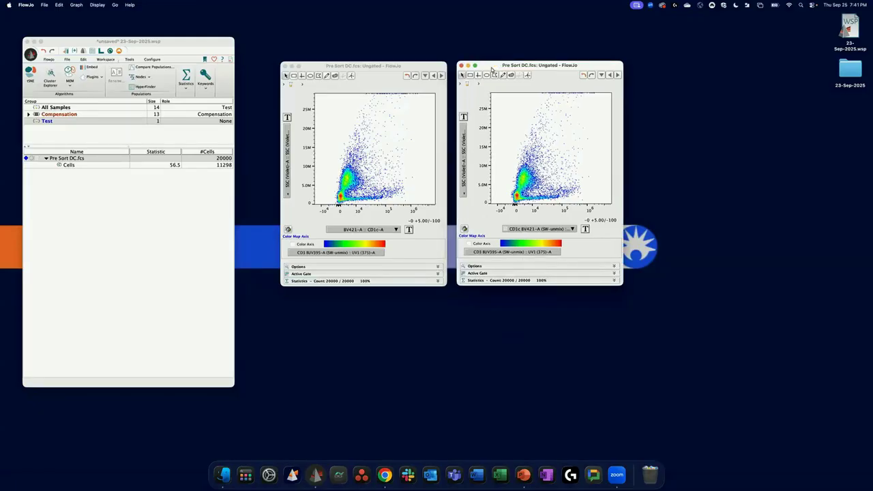
Close both ungated Pre Sort DC.fcs plots and return to the workspace
{"action": "left_click", "coordinate": [456, 65]}
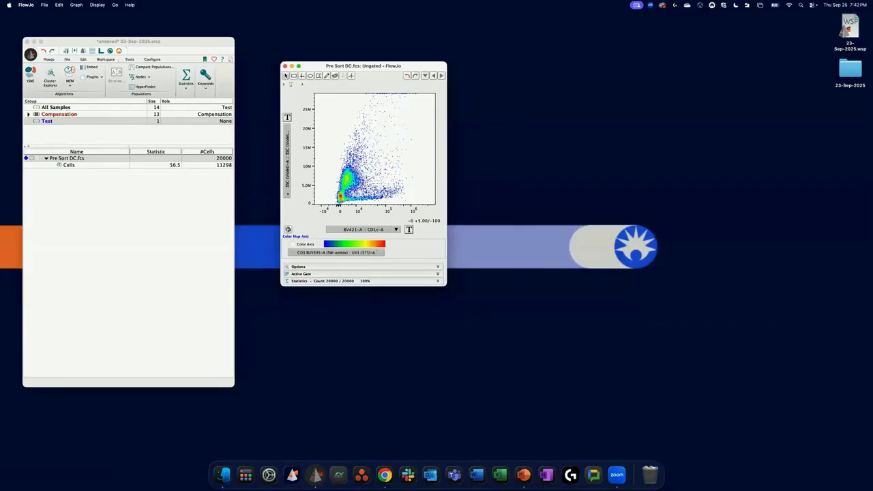
{"action": "left_click_drag", "start_coordinate": [352, 65], "coordinate": [342, 94]}
{"action": "left_click", "coordinate": [275, 85]}
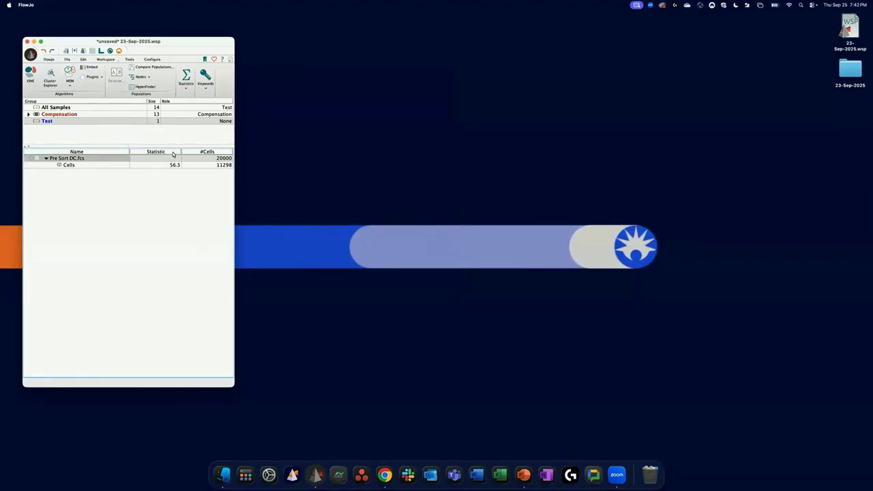
Examine the Acquisition-defined matrix and its preview plots in an enlarged window, show All Samples in the workspace, and close the matrix window
{"action": "left_click_drag", "start_coordinate": [173, 45], "coordinate": [167, 41]}
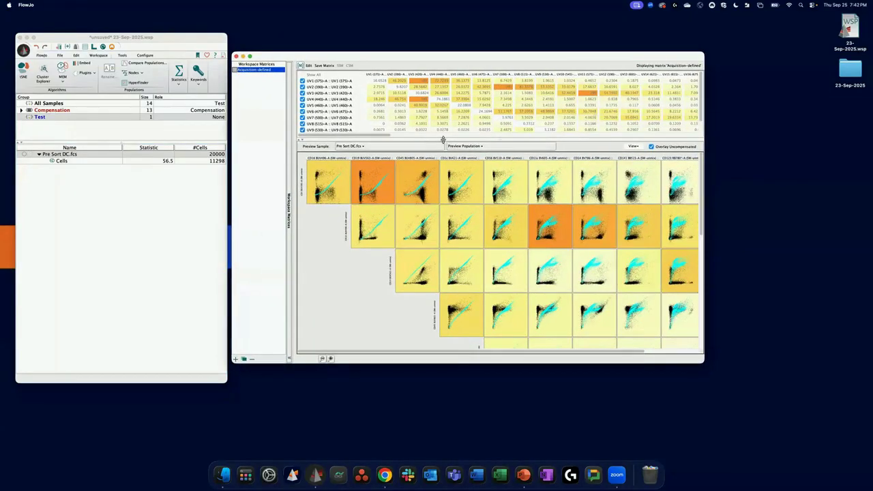
{"action": "left_click_drag", "start_coordinate": [442, 140], "coordinate": [440, 156]}
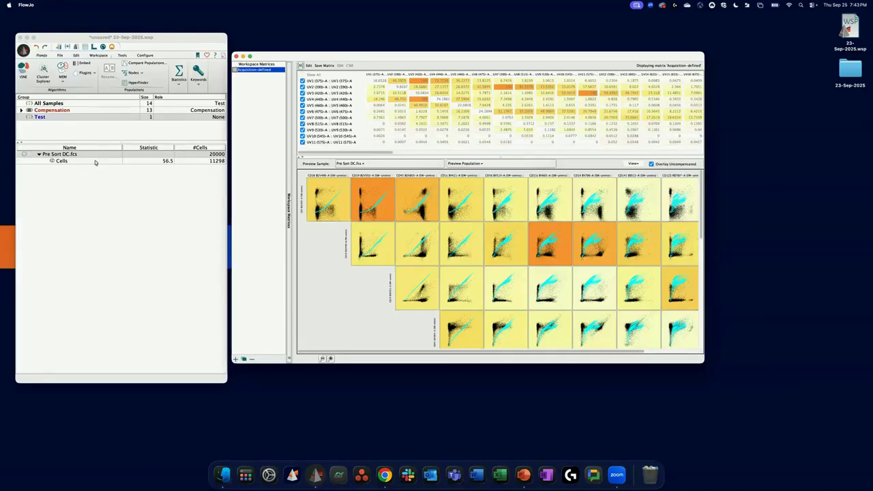
{"action": "left_click", "coordinate": [61, 104]}
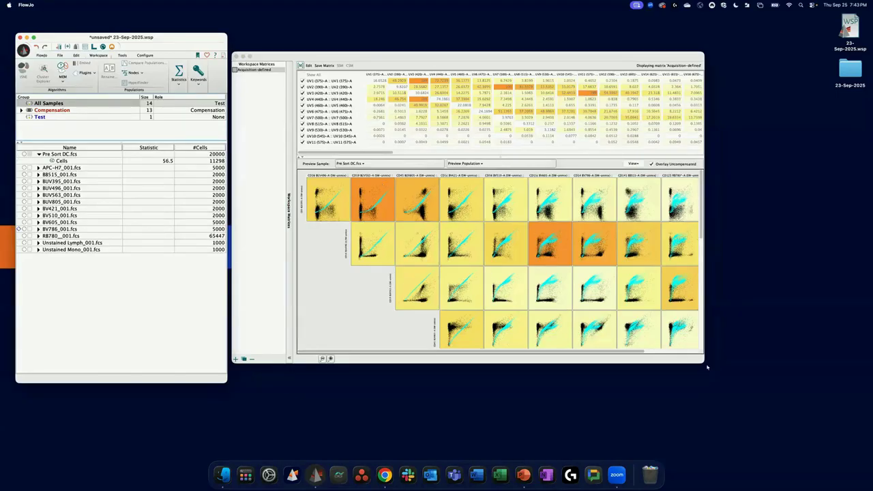
{"action": "left_click_drag", "start_coordinate": [703, 361], "coordinate": [781, 423]}
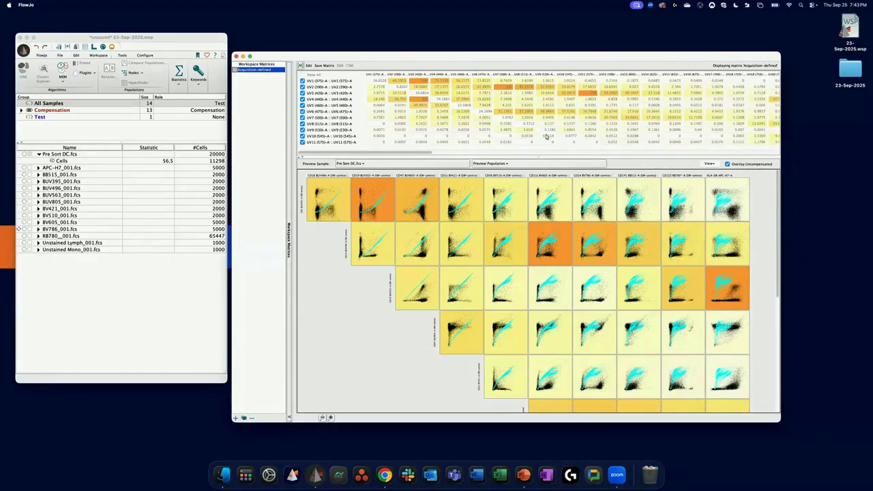
{"action": "mouse_move", "coordinate": [434, 59]}
{"action": "left_mouse_down"}
{"action": "mouse_move", "coordinate": [432, 46]}
{"action": "mouse_move", "coordinate": [430, 59]}
{"action": "left_mouse_up"}
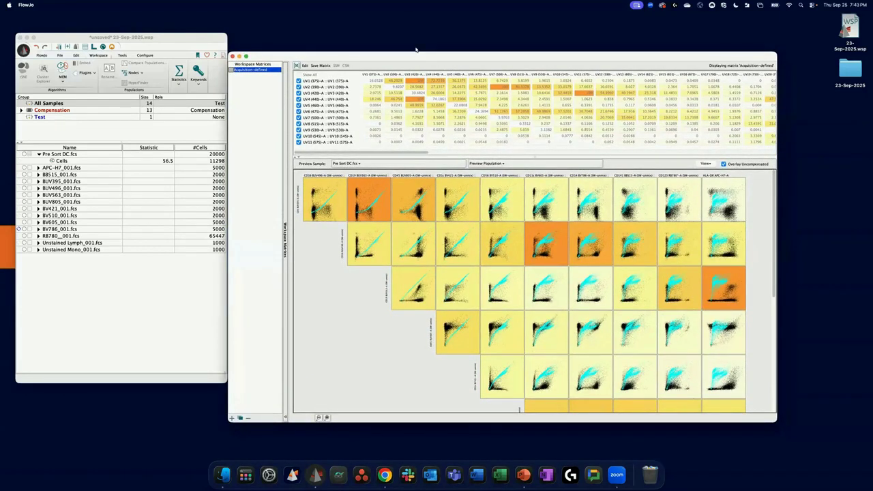
{"action": "left_click_drag", "start_coordinate": [415, 55], "coordinate": [419, 48]}
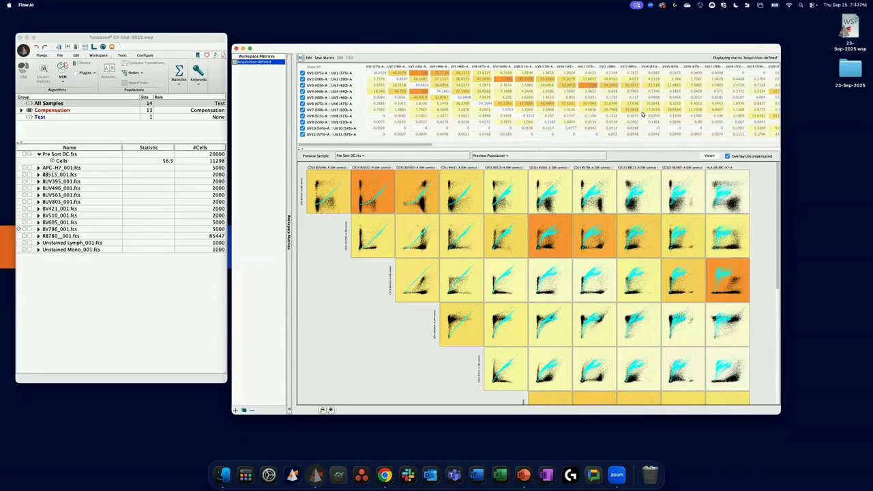
{"action": "left_click", "coordinate": [236, 49]}
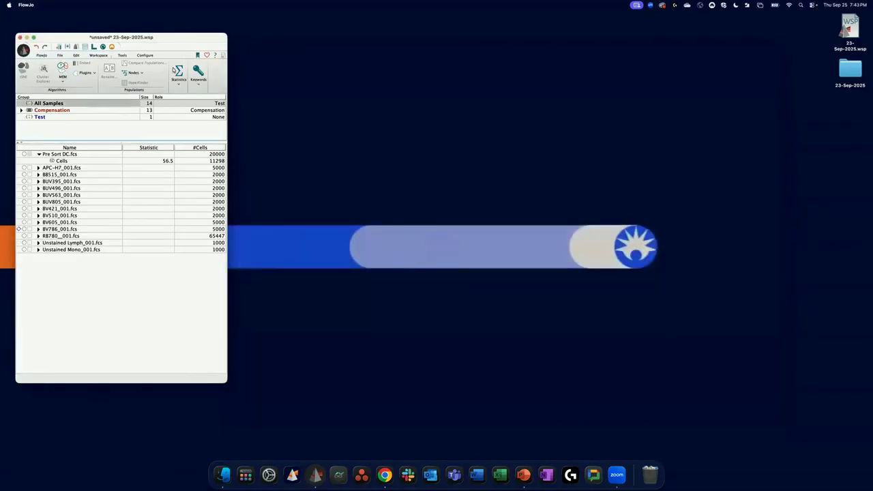
Collapse the Pre Sort DC.fcs sample, open the Compensation group's control window with an enlarged parameter table, and enable Spectral for the matrix
{"action": "left_click_drag", "start_coordinate": [153, 37], "coordinate": [151, 35]}
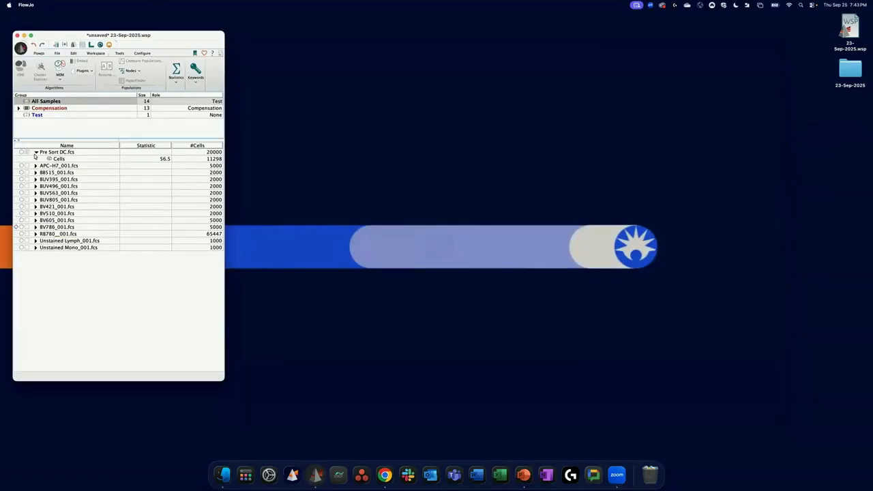
{"action": "left_click", "coordinate": [36, 153]}
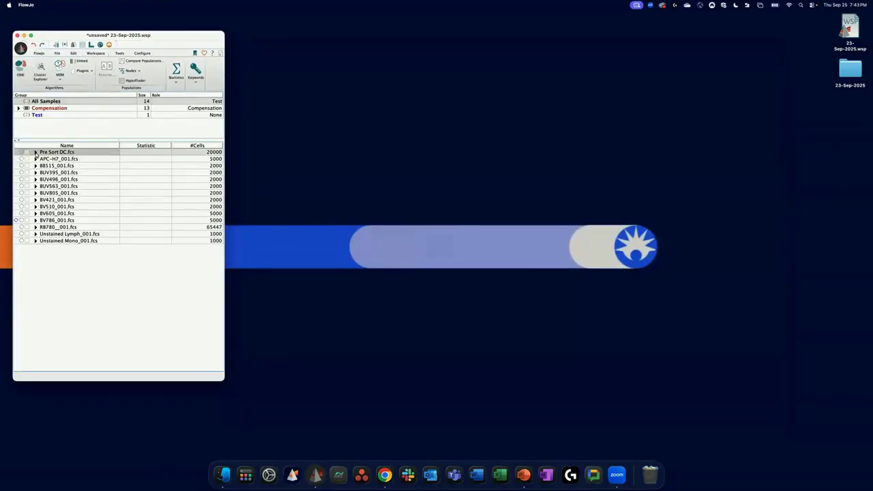
{"action": "left_click", "coordinate": [49, 109]}
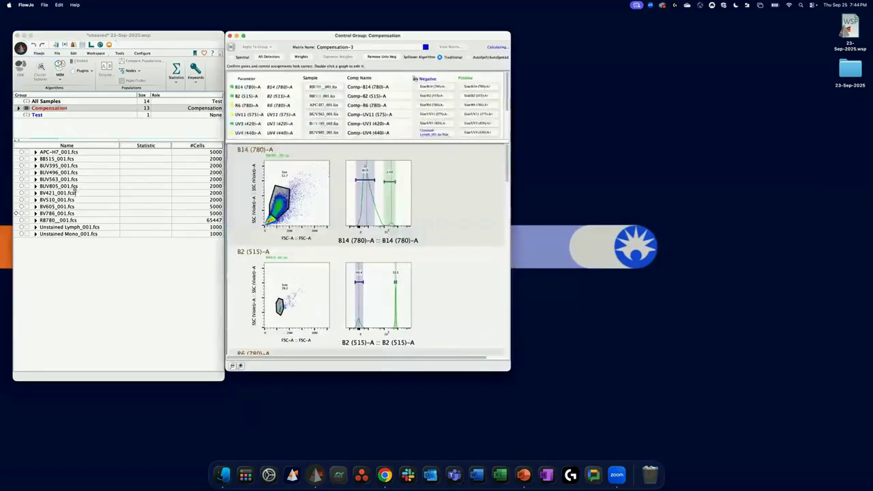
{"action": "left_click_drag", "start_coordinate": [378, 38], "coordinate": [413, 39]}
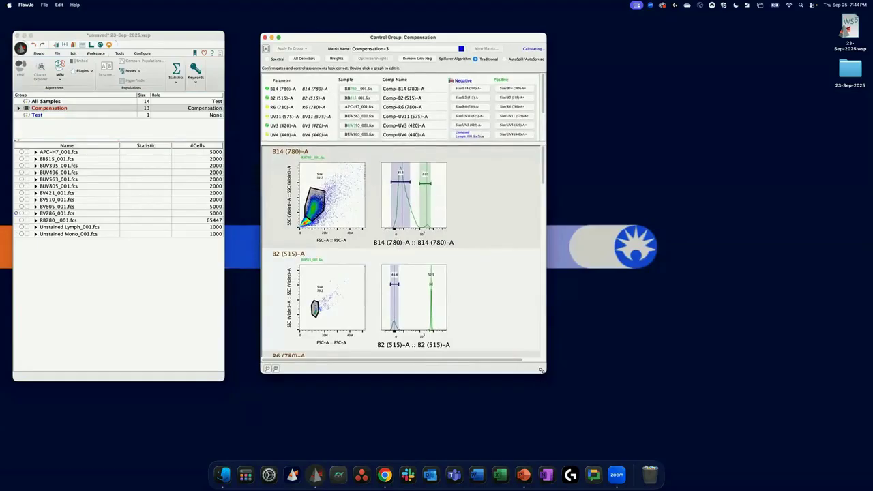
{"action": "left_click_drag", "start_coordinate": [565, 395], "coordinate": [576, 401]}
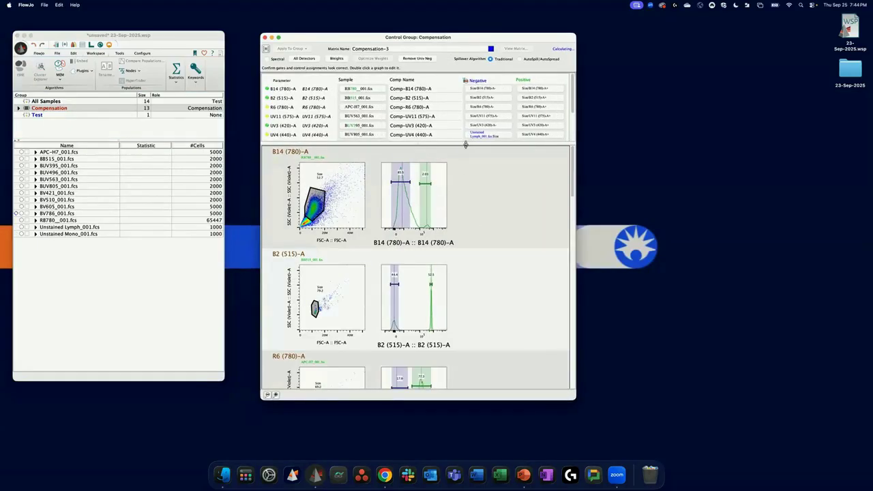
{"action": "left_click_drag", "start_coordinate": [466, 144], "coordinate": [468, 236]}
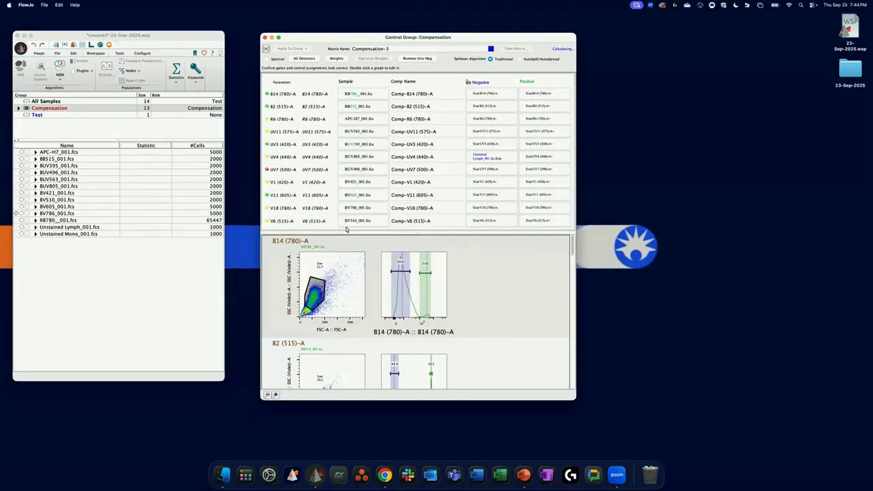
{"action": "left_click", "coordinate": [267, 60]}
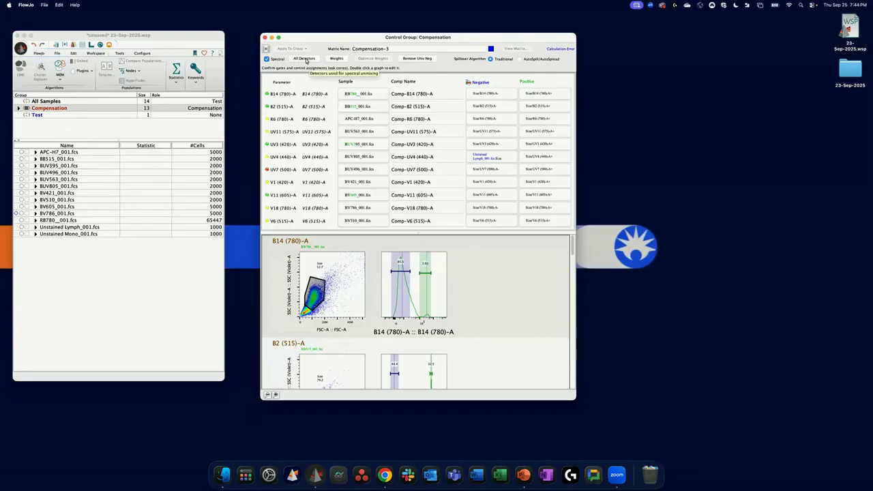
Open the spectral detector list and select only the detectors from UV1 (375)-A through R8 (845)-A
{"action": "left_click", "coordinate": [306, 60]}
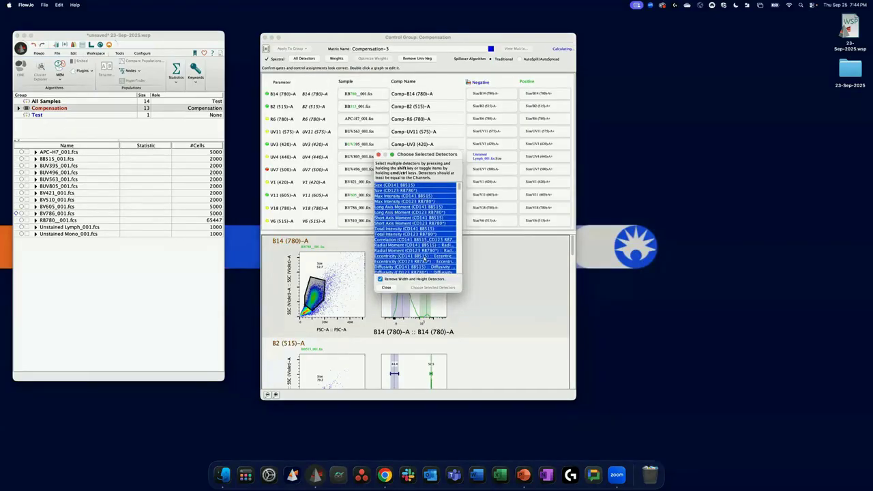
{"action": "scroll", "coordinate": [459, 191], "scroll_direction": "down", "scroll_amount": 10}
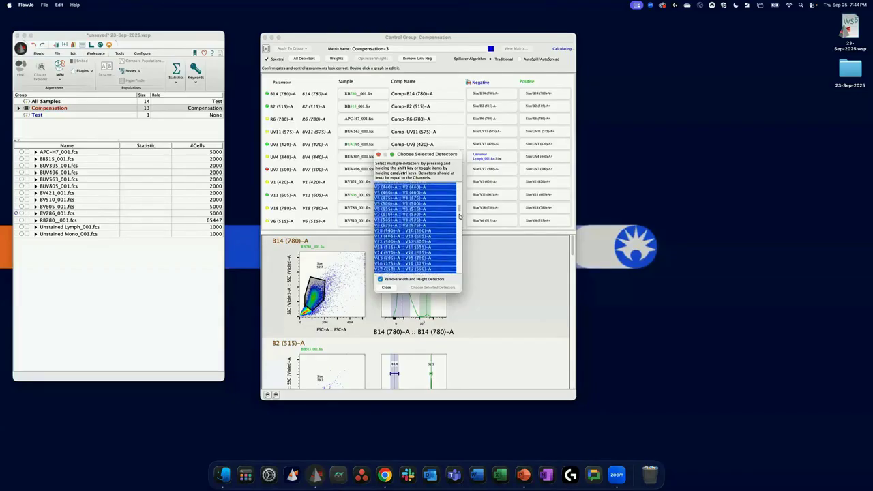
{"action": "scroll", "coordinate": [459, 195], "scroll_direction": "up", "scroll_amount": 3}
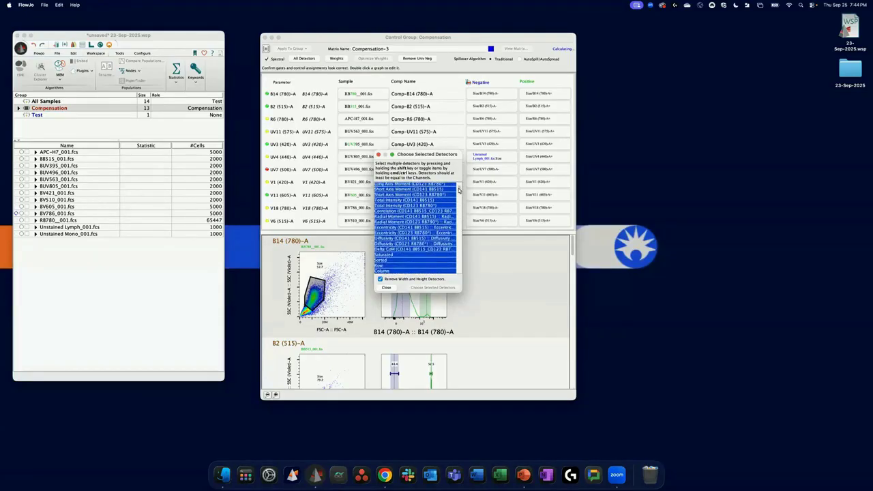
{"action": "left_click", "coordinate": [437, 202]}
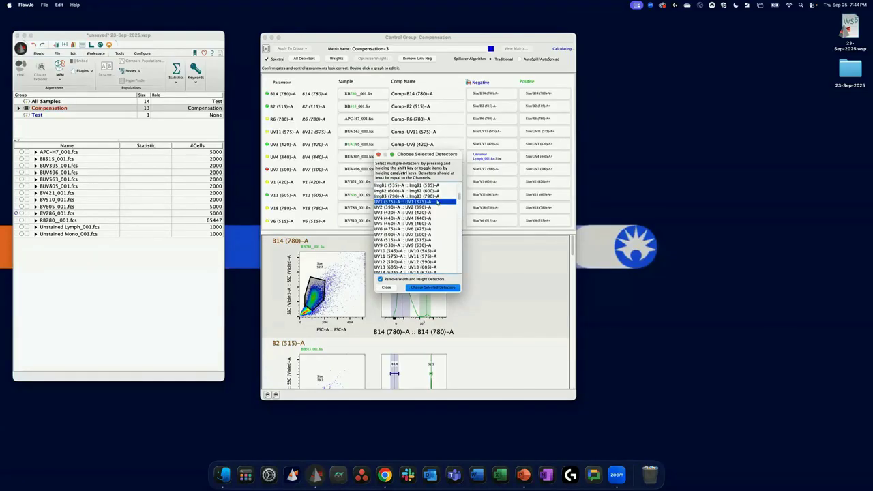
{"action": "left_click_drag", "start_coordinate": [460, 200], "coordinate": [461, 236]}
{"action": "left_click", "coordinate": [427, 205], "text": "shift"}
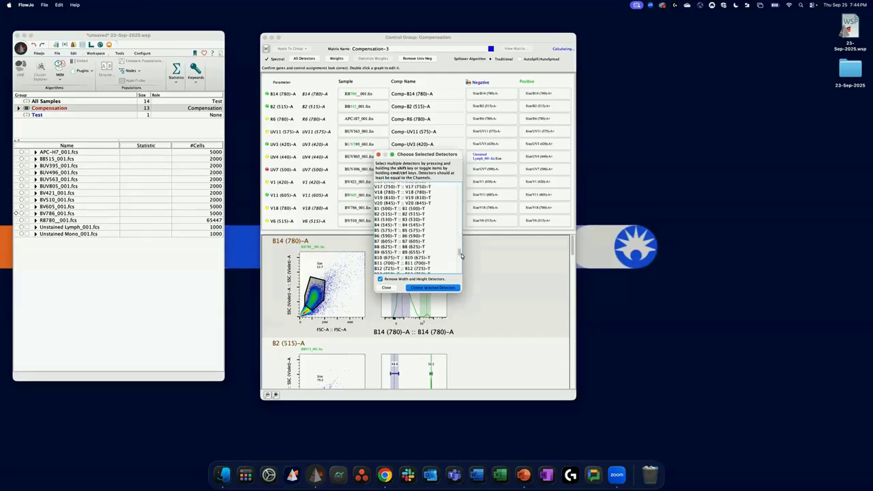
Check the selected detector range throughout the list and apply it as the detectors for spectral unmixing
{"action": "scroll", "coordinate": [456, 233], "scroll_direction": "up", "scroll_amount": 10}
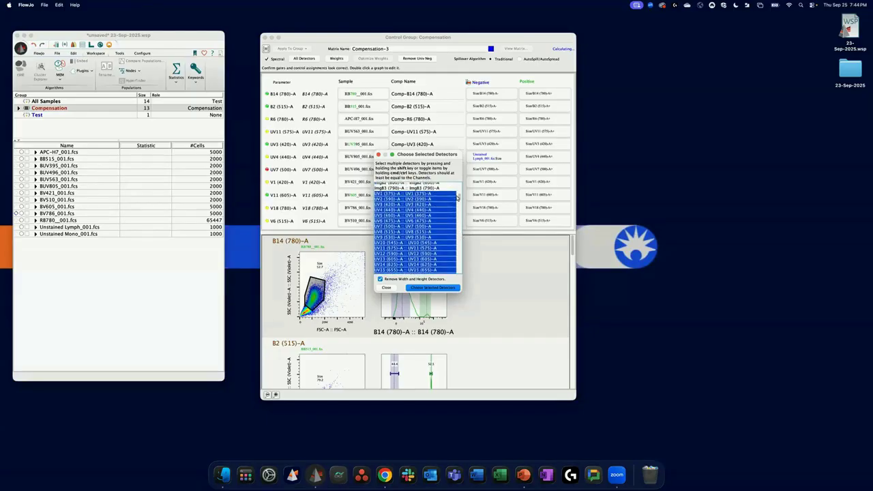
{"action": "scroll", "coordinate": [458, 200], "scroll_direction": "down", "scroll_amount": 3}
{"action": "scroll", "coordinate": [458, 204], "scroll_direction": "up", "scroll_amount": 8}
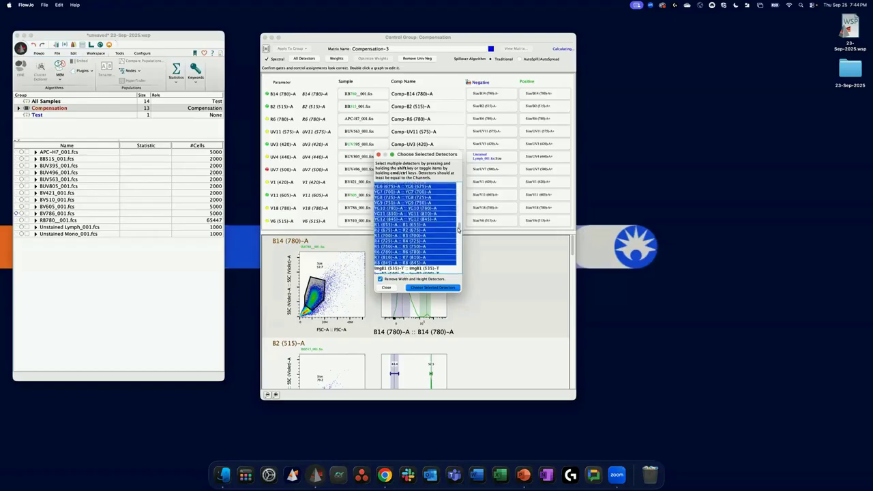
{"action": "scroll", "coordinate": [458, 189], "scroll_direction": "up", "scroll_amount": 5}
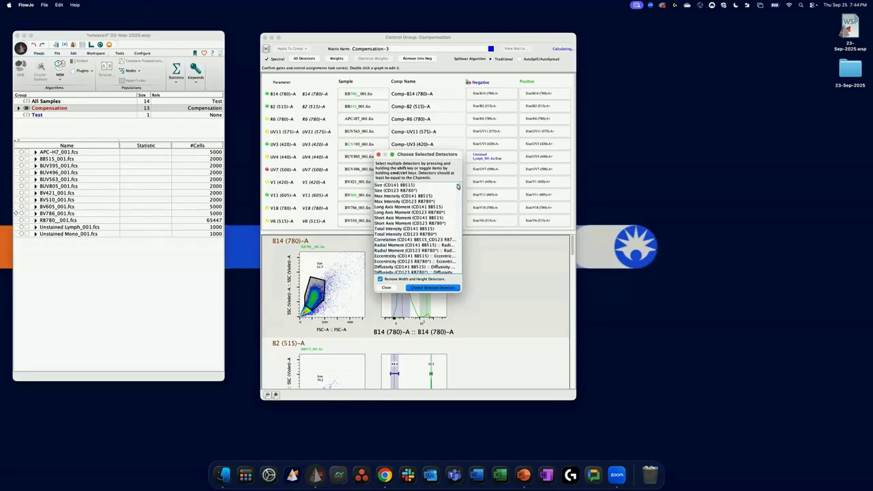
{"action": "scroll", "coordinate": [460, 202], "scroll_direction": "down", "scroll_amount": 6}
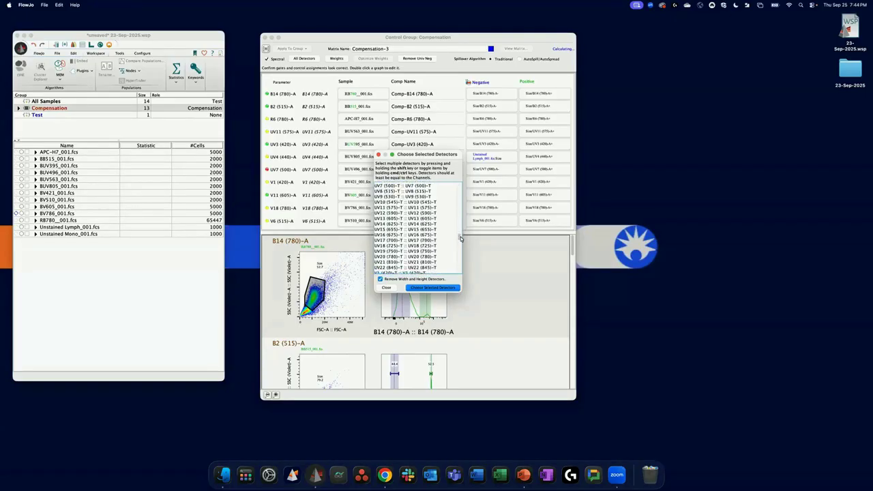
{"action": "scroll", "coordinate": [459, 193], "scroll_direction": "up", "scroll_amount": 2}
{"action": "scroll", "coordinate": [459, 191], "scroll_direction": "up", "scroll_amount": 5}
{"action": "left_click_drag", "start_coordinate": [459, 186], "coordinate": [458, 228]}
{"action": "scroll", "coordinate": [429, 248], "scroll_direction": "up", "scroll_amount": 3}
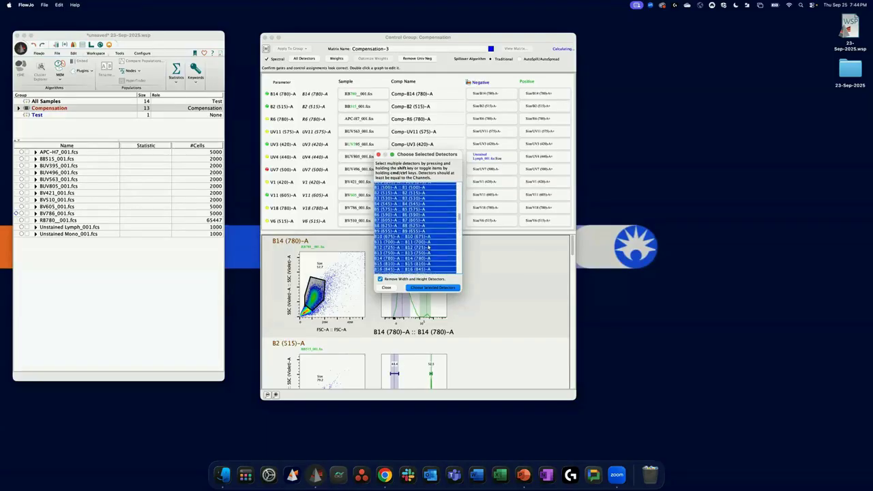
{"action": "left_click", "coordinate": [431, 287]}
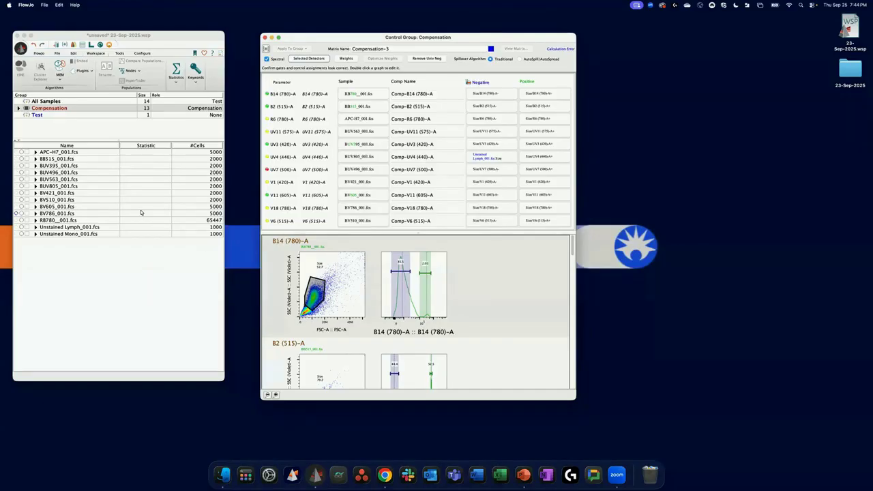
Reopen the selected detectors list, review the chosen V and B area detectors, and close it without changes
{"action": "left_click", "coordinate": [309, 59]}
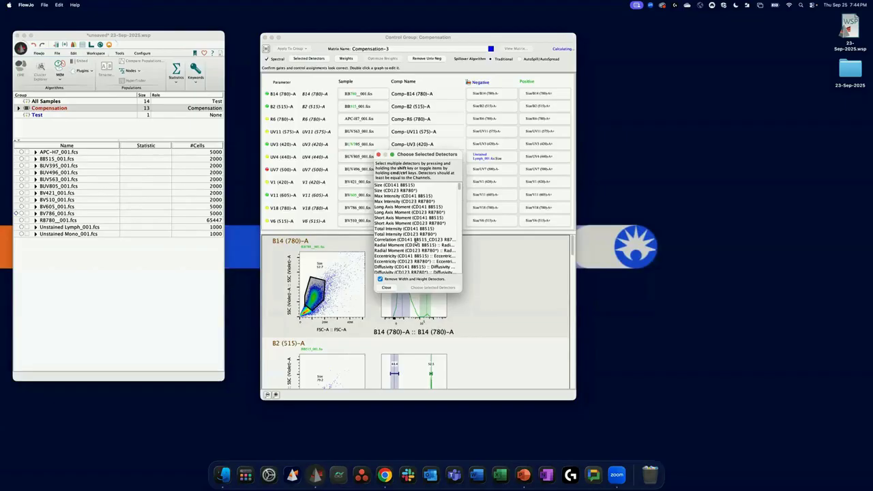
{"action": "left_click_drag", "start_coordinate": [460, 189], "coordinate": [462, 213]}
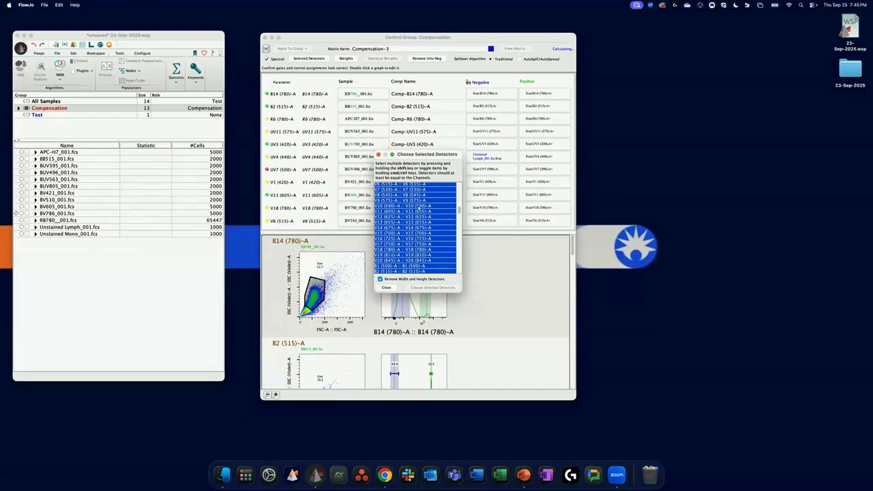
{"action": "scroll", "coordinate": [459, 210], "scroll_direction": "down", "scroll_amount": 4}
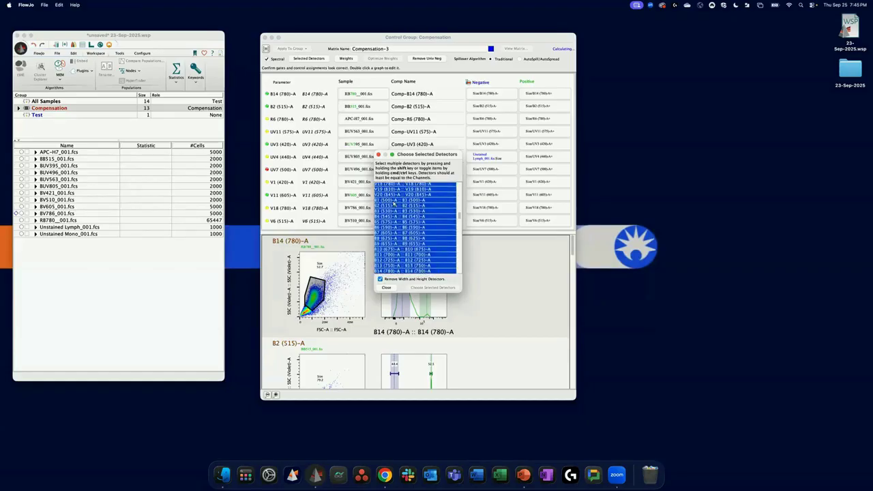
{"action": "left_click", "coordinate": [379, 155]}
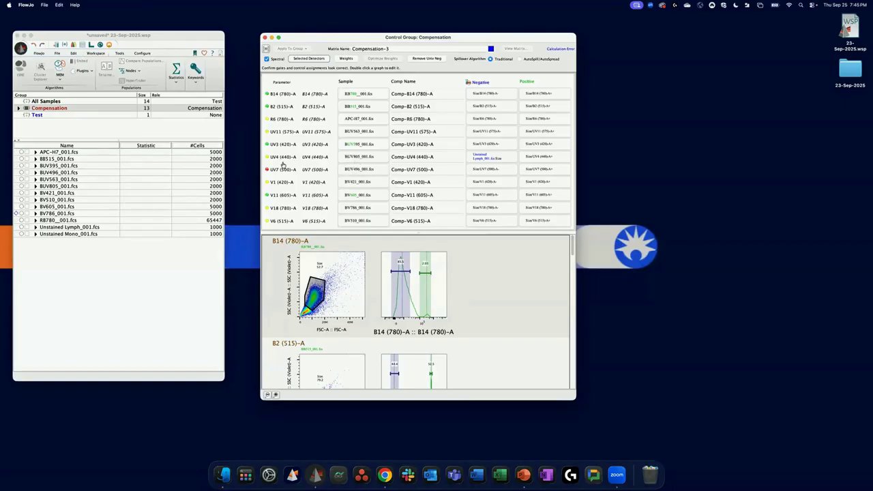
Look over the parameter table and control assignments of Compensation-3 and close the compensation control window
{"action": "left_click", "coordinate": [347, 223]}
{"action": "left_click", "coordinate": [410, 80]}
{"action": "scroll", "coordinate": [569, 253], "scroll_direction": "down", "scroll_amount": 5}
{"action": "scroll", "coordinate": [565, 255], "scroll_direction": "up", "scroll_amount": 5}
{"action": "left_click", "coordinate": [265, 38]}
Show the Test group, view the Acquisition-defined matrix applied to Pre Sort DC.fcs, and close the matrix window
{"action": "left_click", "coordinate": [37, 115]}
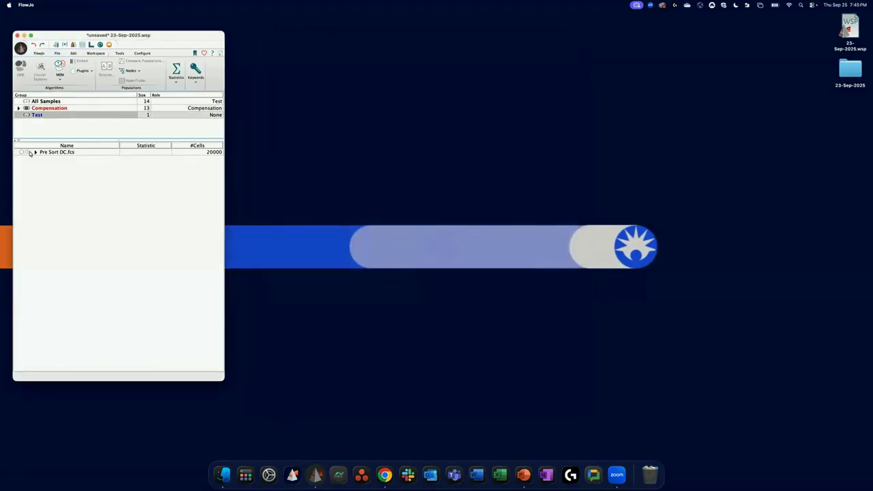
{"action": "left_click", "coordinate": [30, 152]}
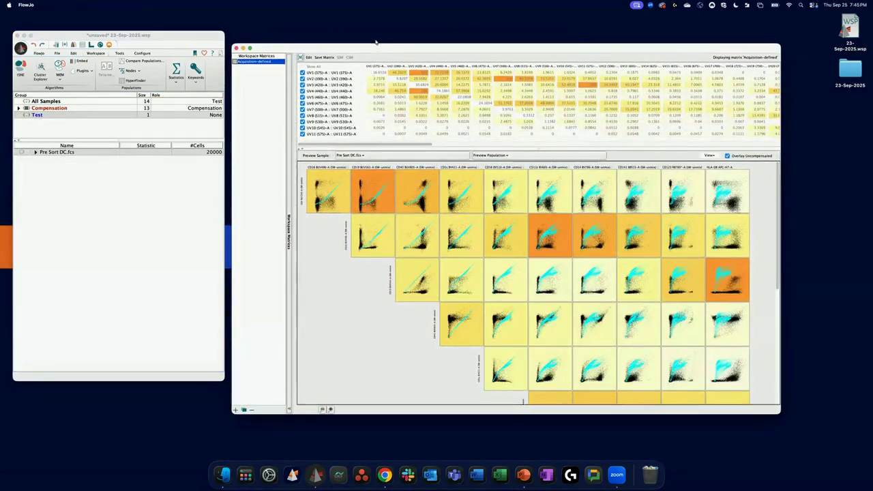
{"action": "left_click_drag", "start_coordinate": [378, 48], "coordinate": [376, 41]}
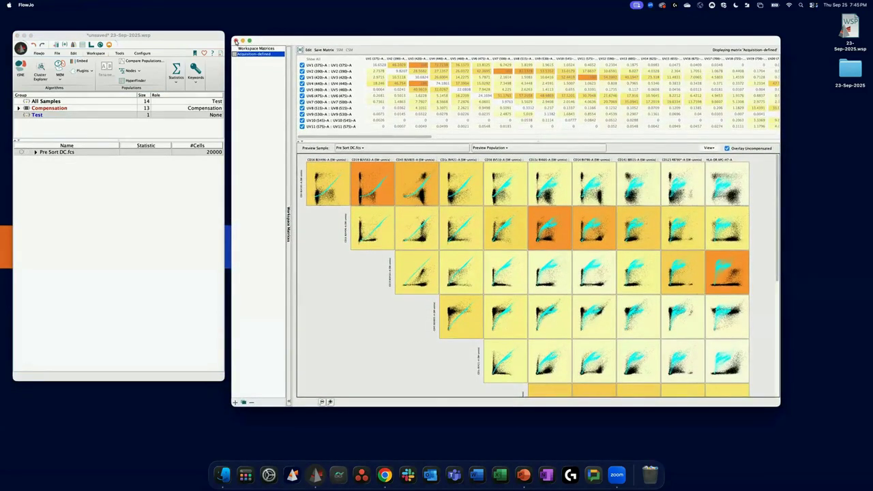
{"action": "left_click", "coordinate": [235, 41]}
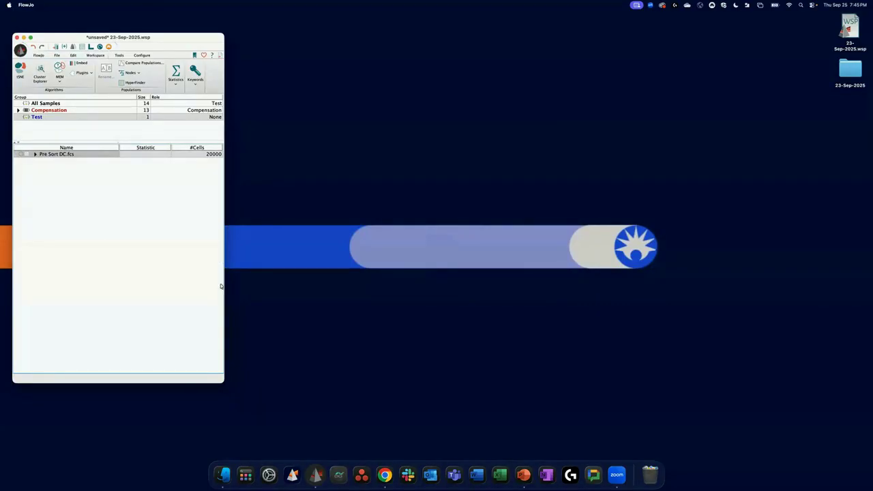
Close the 23-Sep-2025.wsp workspace without saving its changes
{"action": "left_click_drag", "start_coordinate": [77, 39], "coordinate": [79, 45]}
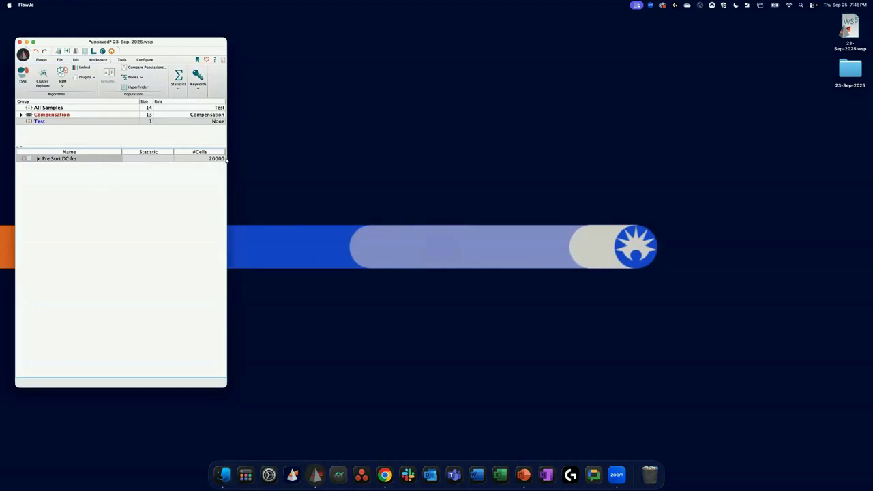
{"action": "left_click_drag", "start_coordinate": [227, 159], "coordinate": [222, 159]}
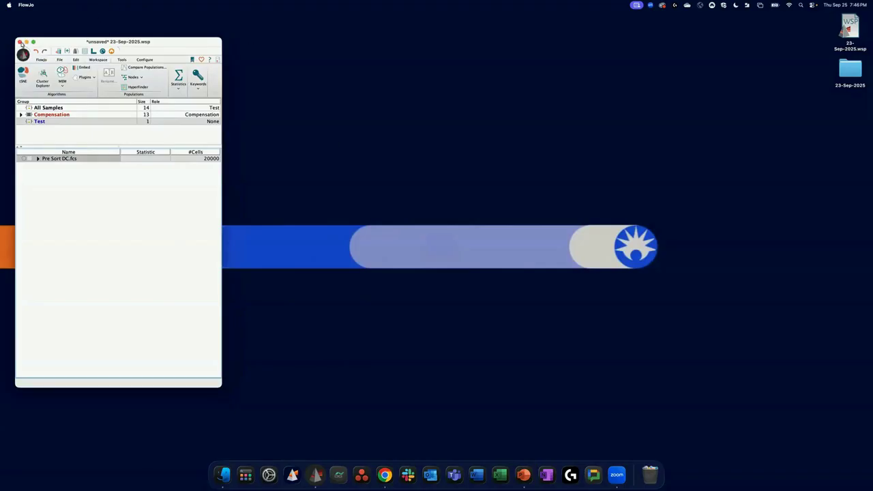
{"action": "left_click", "coordinate": [19, 41]}
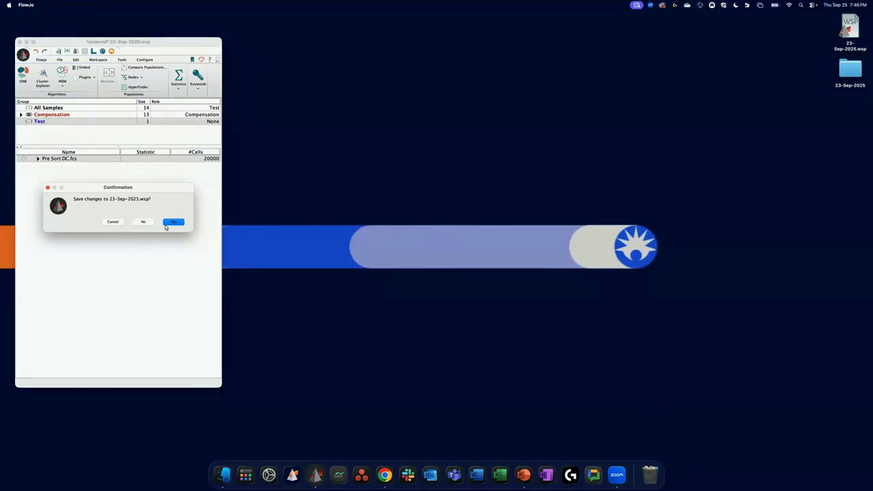
{"action": "left_click", "coordinate": [144, 223]}
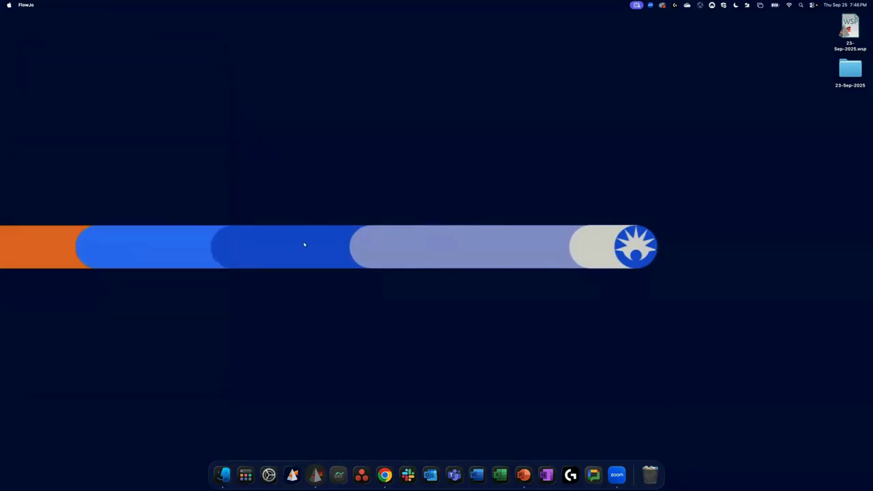
Switch to Finder, open HeLa_CellView Demo.wsp from the S8 HeLa folder in Demo Data-FlowJo, and cancel reverting to the last save
{"action": "left_click", "coordinate": [223, 473]}
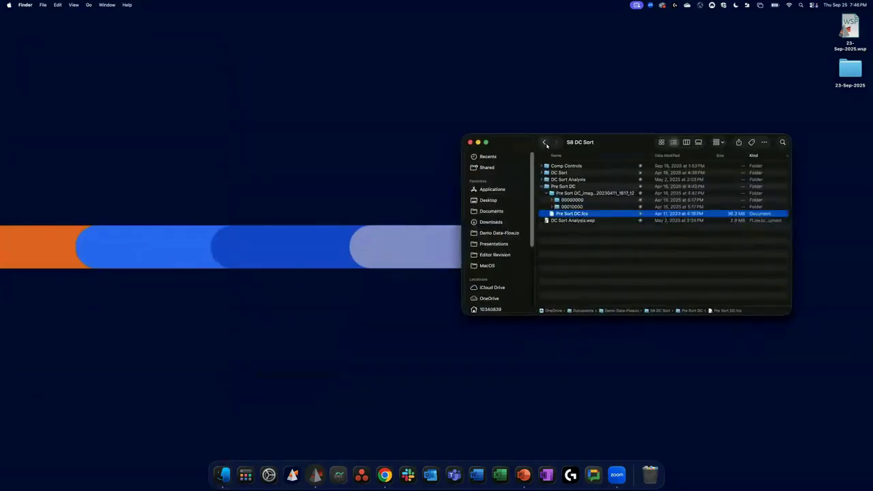
{"action": "left_click", "coordinate": [545, 142]}
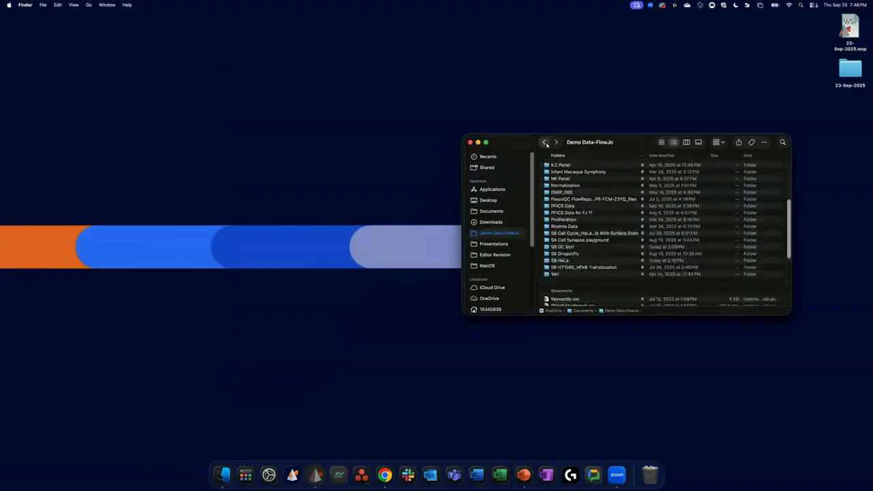
{"action": "double_click", "coordinate": [559, 261]}
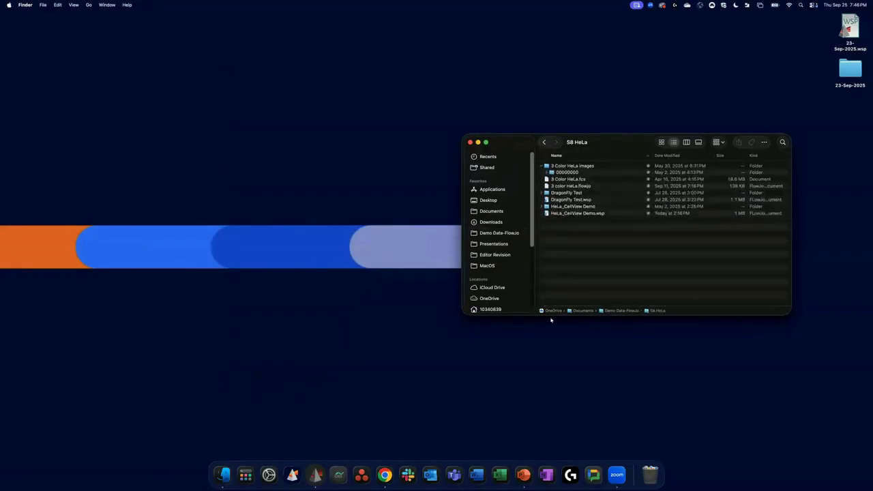
{"action": "double_click", "coordinate": [563, 214]}
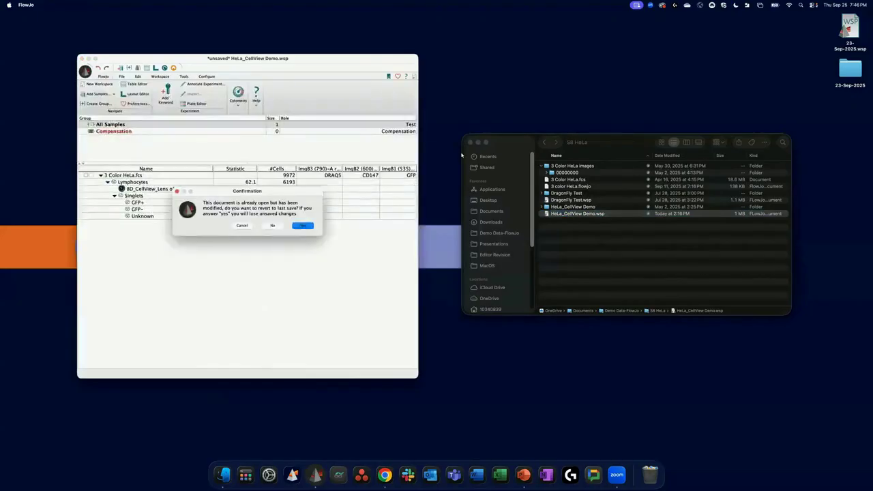
{"action": "left_click", "coordinate": [471, 143]}
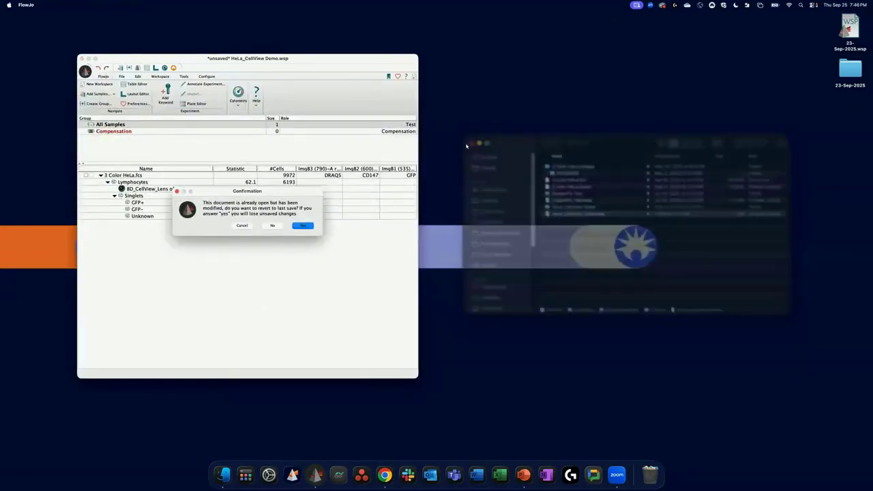
{"action": "left_click", "coordinate": [245, 227]}
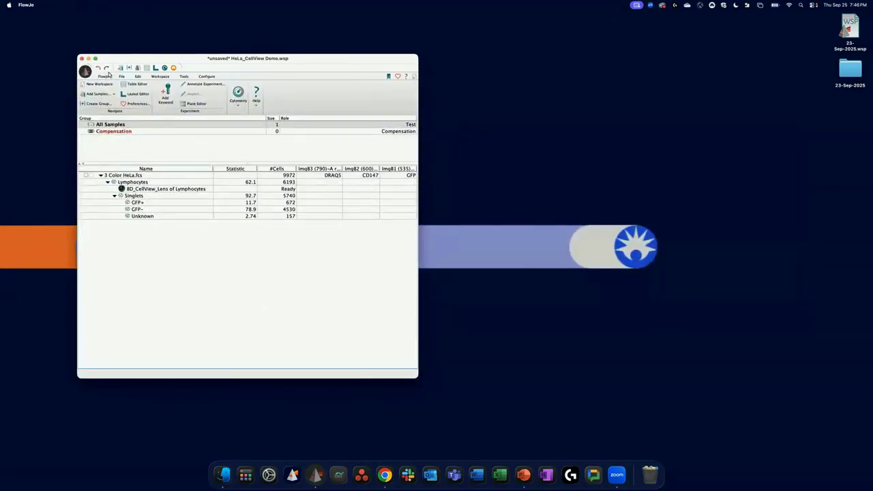
Bring the HeLa_CellView Demo.wsp workspace to the front, move it near the screen's upper-left corner, and narrow it slightly
{"action": "right_click", "coordinate": [313, 481]}
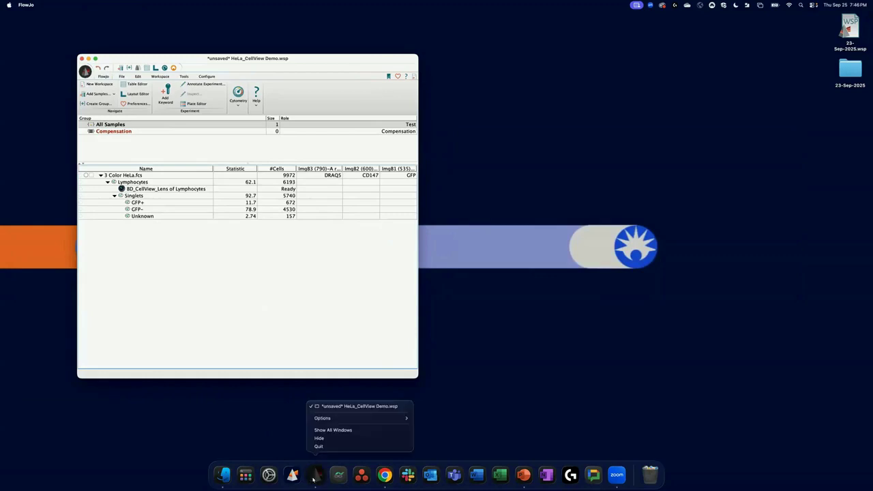
{"action": "left_click", "coordinate": [316, 407]}
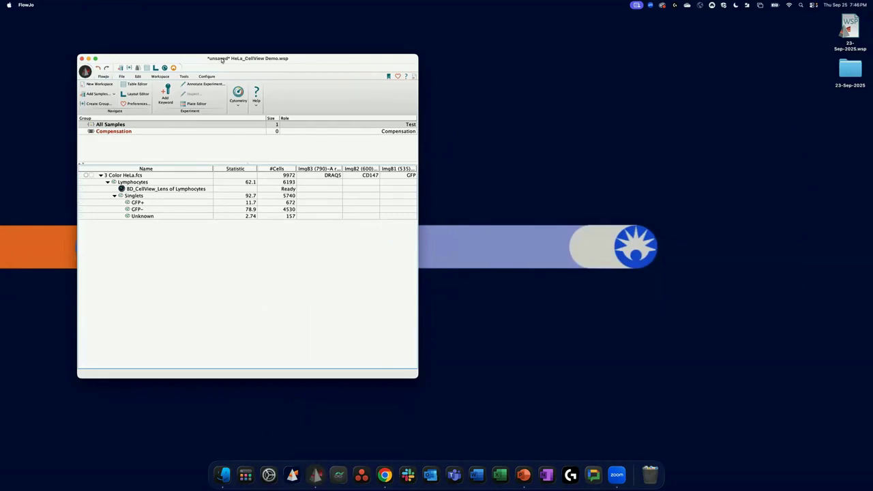
{"action": "left_click_drag", "start_coordinate": [221, 59], "coordinate": [168, 41]}
{"action": "left_click_drag", "start_coordinate": [363, 314], "coordinate": [350, 316]}
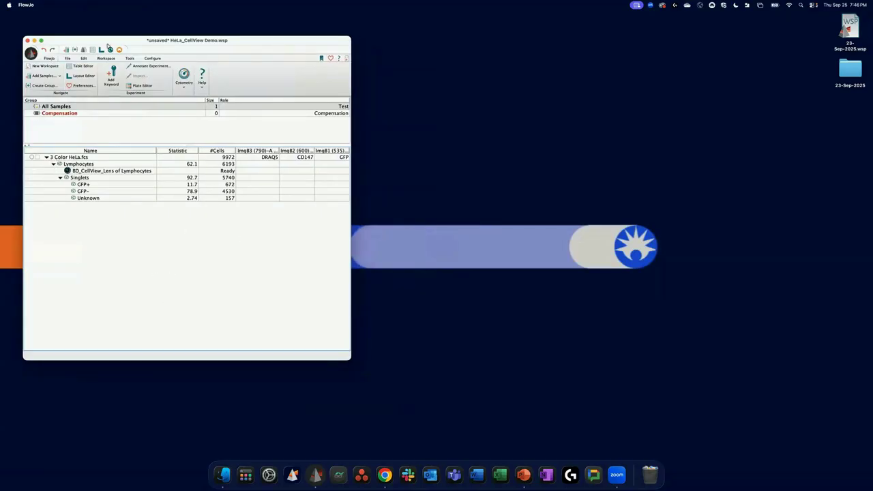
{"action": "left_click_drag", "start_coordinate": [120, 40], "coordinate": [103, 45]}
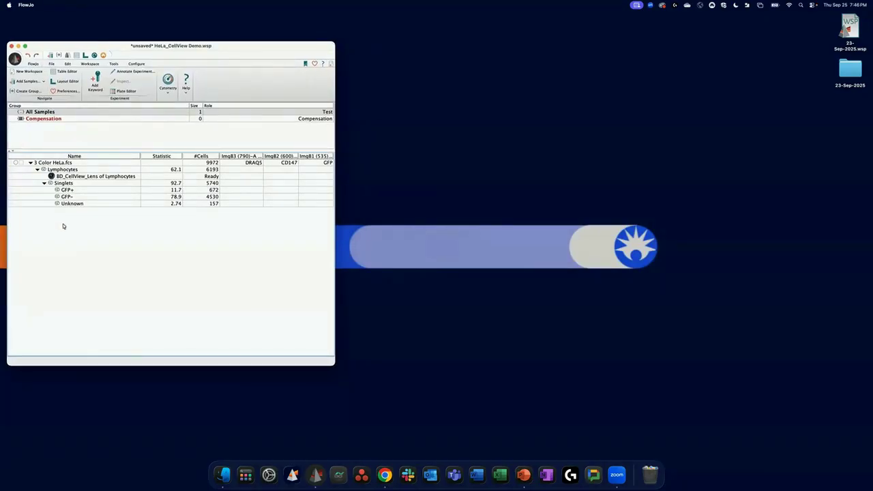
Select the 3 Color HeLa.fcs sample, switch to Finder to show the S8 HeLa folder's contents with the 00000000 image subfolder collapsed, and minimize Finder
{"action": "left_click", "coordinate": [60, 162]}
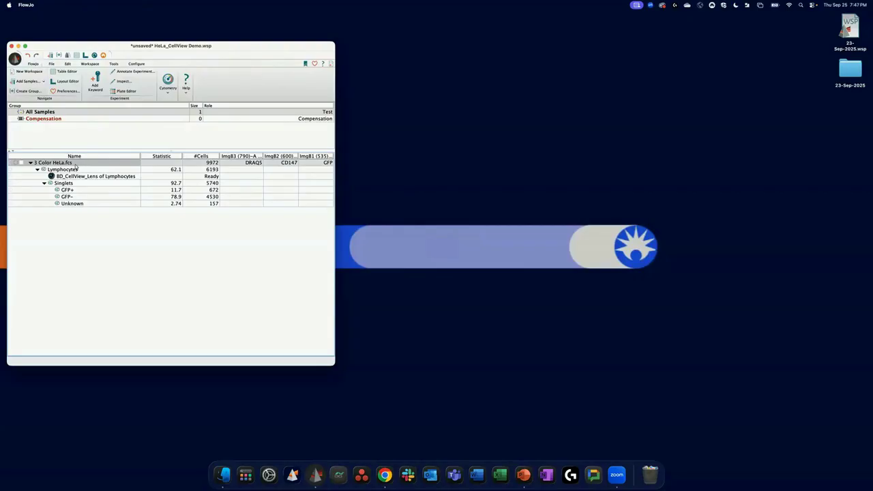
{"action": "left_click", "coordinate": [223, 475]}
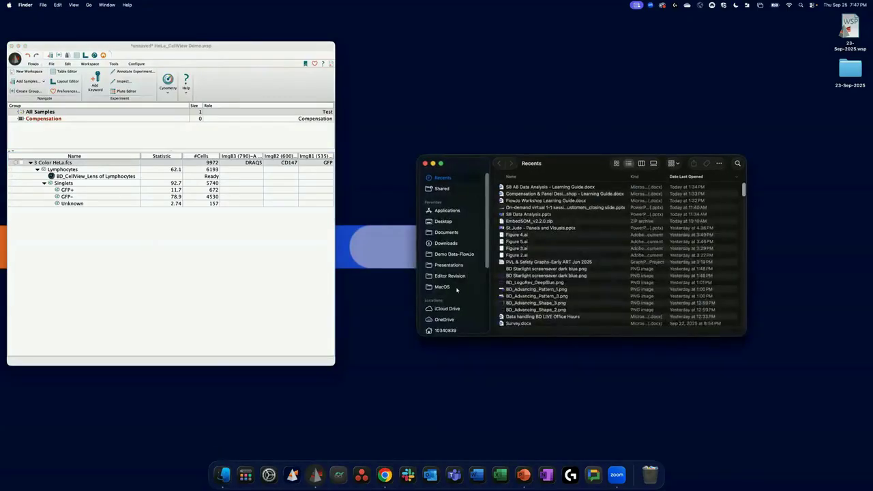
{"action": "left_click", "coordinate": [451, 253]}
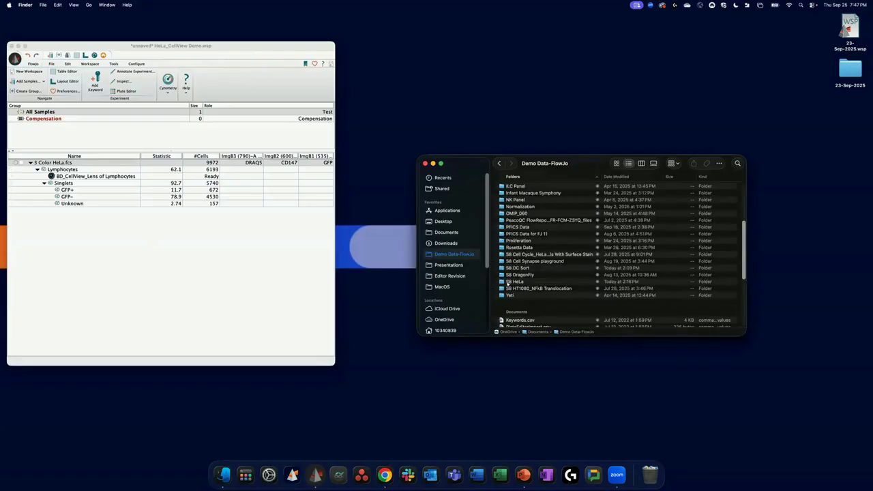
{"action": "double_click", "coordinate": [509, 282]}
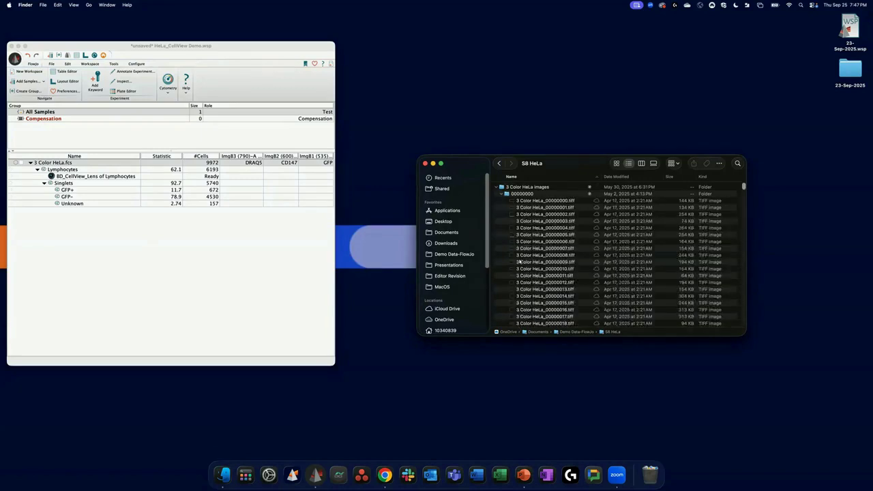
{"action": "left_click", "coordinate": [501, 194]}
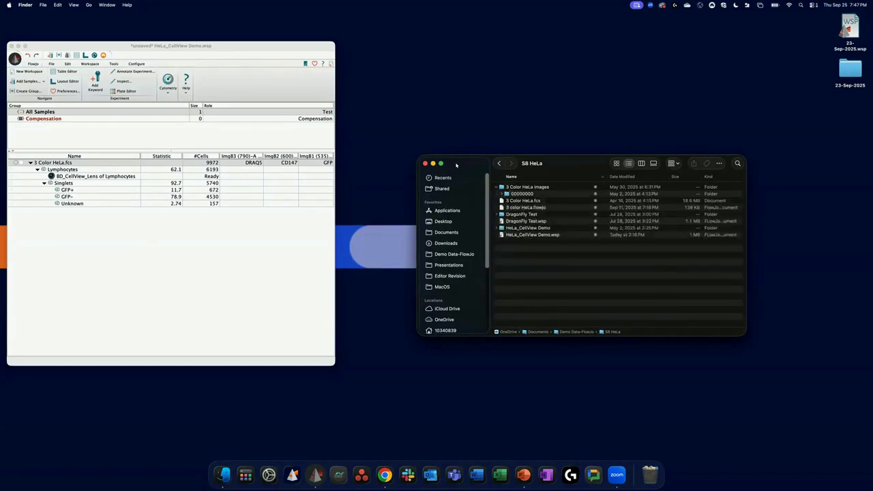
{"action": "left_click", "coordinate": [434, 164]}
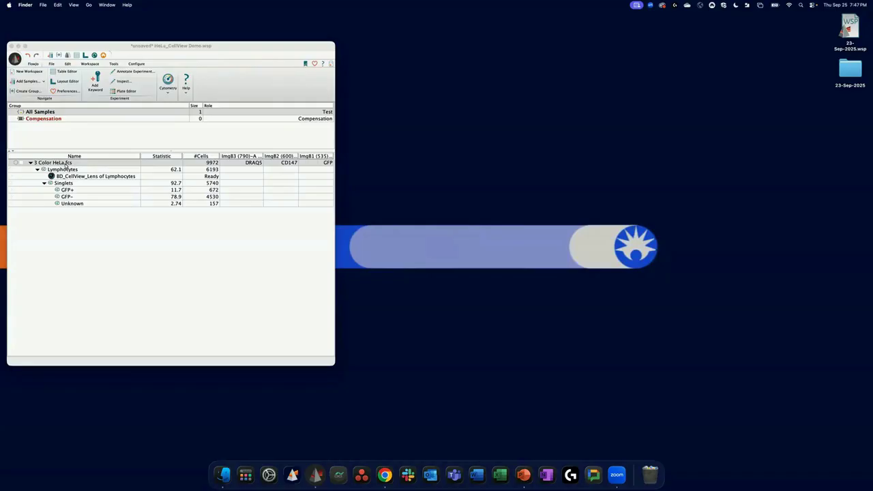
Run the BD_CellView_Lens plugin on the 3 Color HeLa.fcs sample and close the image viewer it opens
{"action": "left_click", "coordinate": [92, 65]}
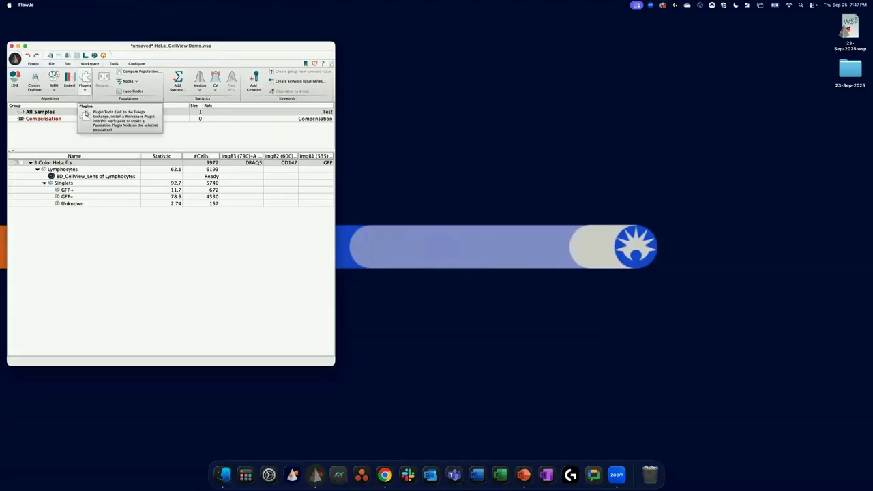
{"action": "left_click", "coordinate": [86, 82]}
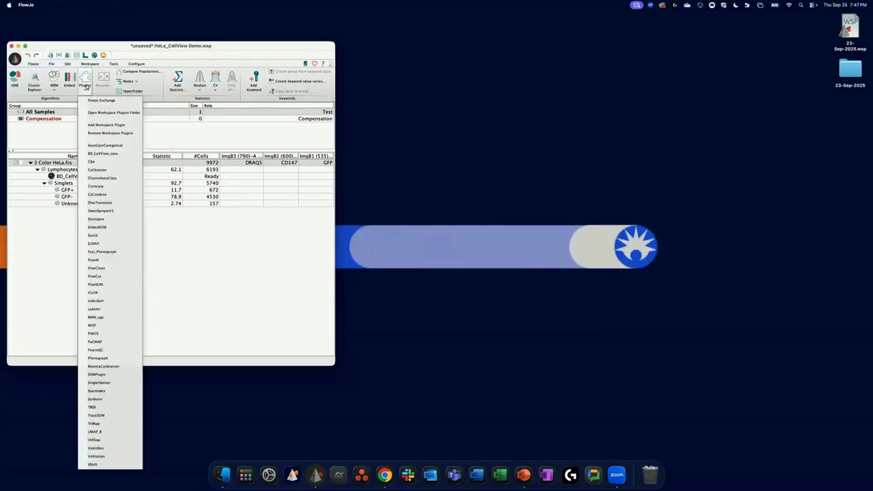
{"action": "left_click", "coordinate": [104, 154]}
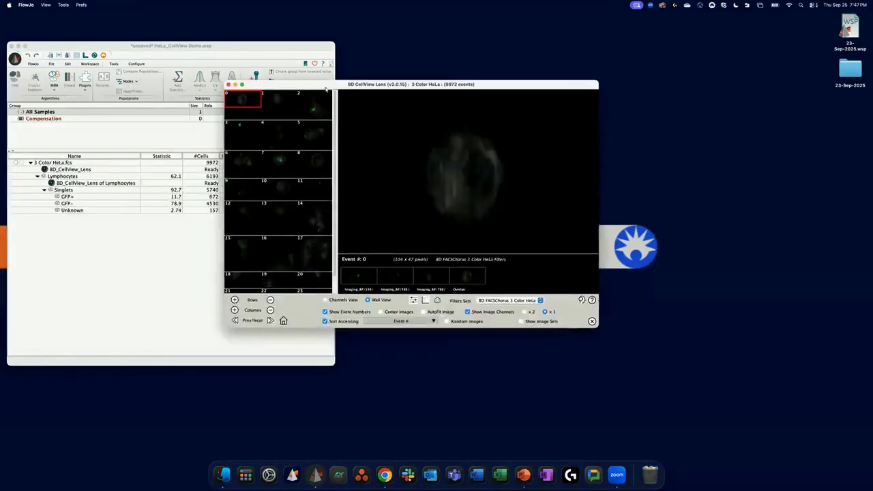
{"action": "left_click", "coordinate": [229, 88]}
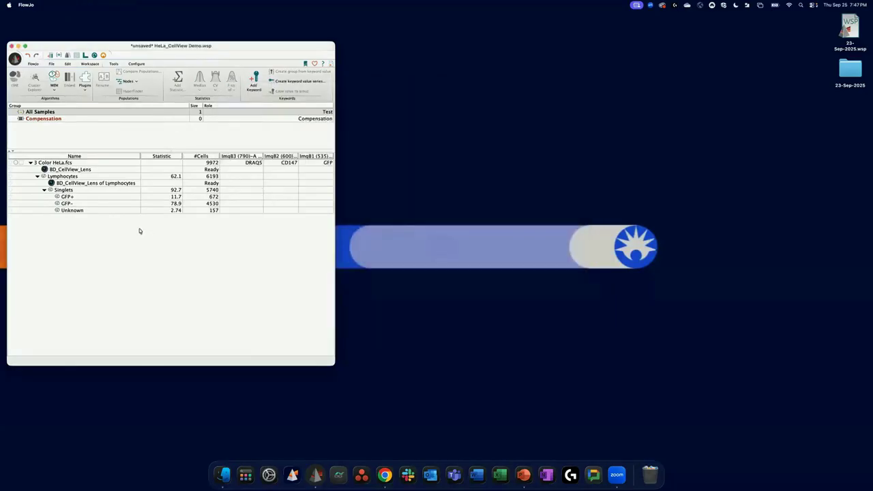
Open the existing BD_CellView_Lens node of the Lymphocytes population and place its viewer beside the workspace window
{"action": "double_click", "coordinate": [79, 184]}
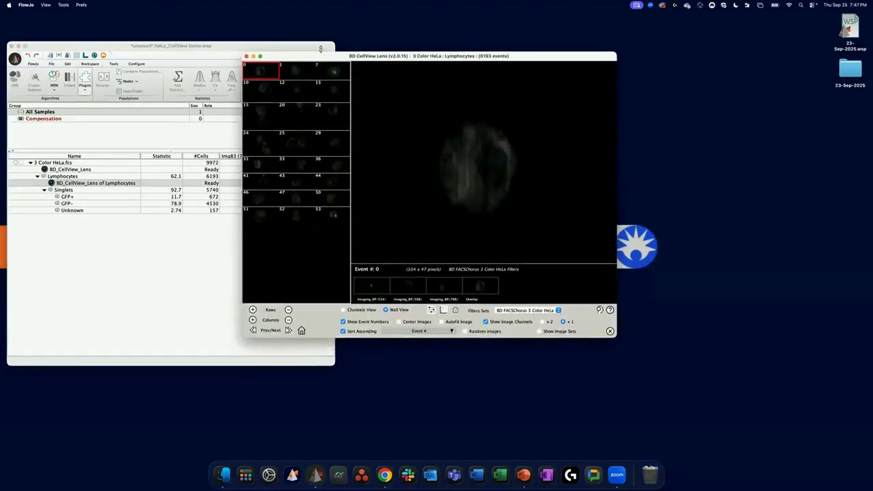
{"action": "left_click_drag", "start_coordinate": [323, 59], "coordinate": [395, 67]}
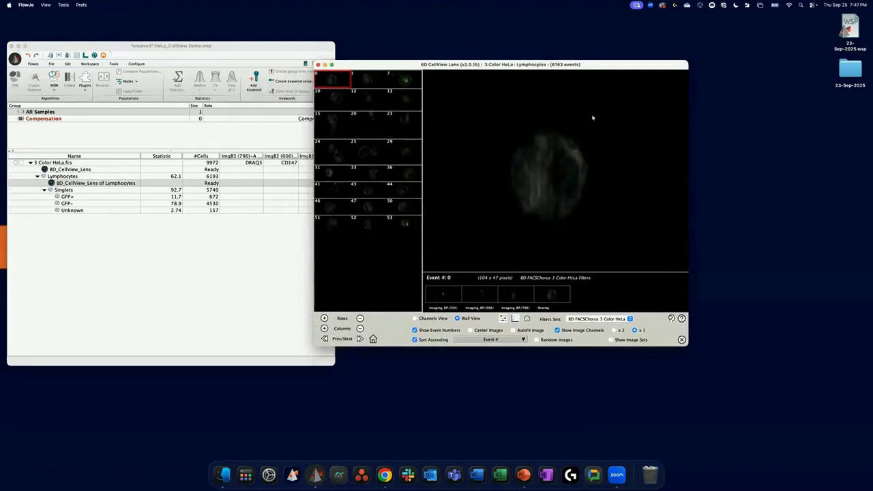
{"action": "left_click_drag", "start_coordinate": [458, 67], "coordinate": [492, 77]}
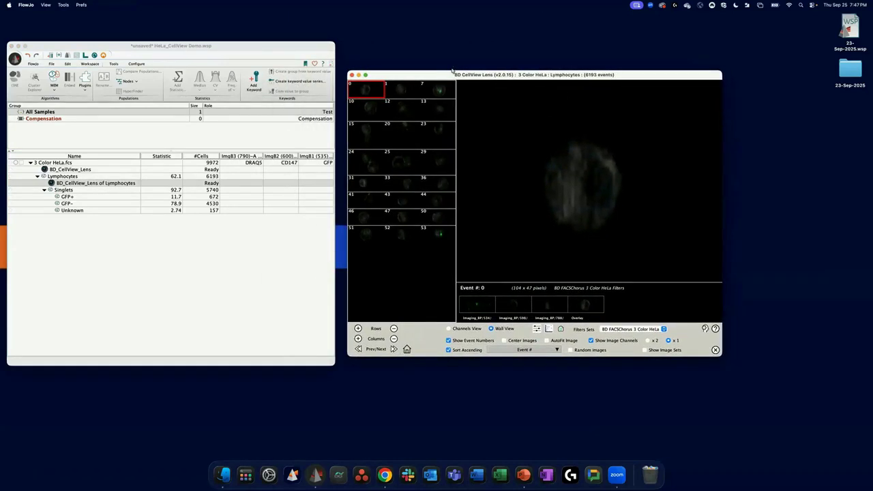
{"action": "left_click_drag", "start_coordinate": [444, 72], "coordinate": [439, 67]}
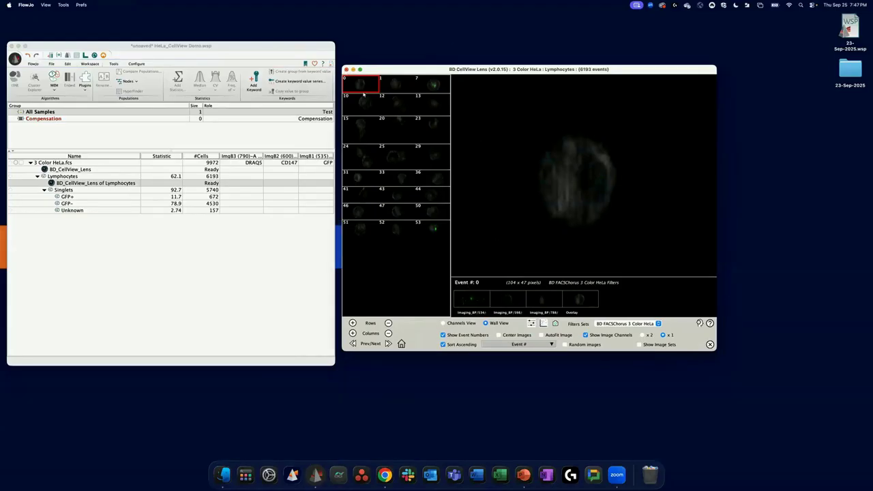
View the event-to-image file mapping for 3 Color HeLa.fcs, including its folder and naming settings, and cancel without changes
{"action": "left_click", "coordinate": [63, 5]}
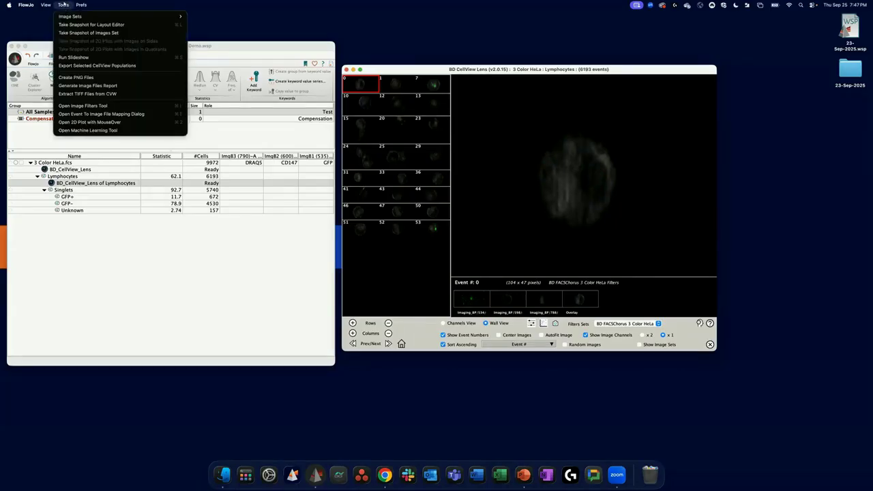
{"action": "left_click", "coordinate": [84, 114]}
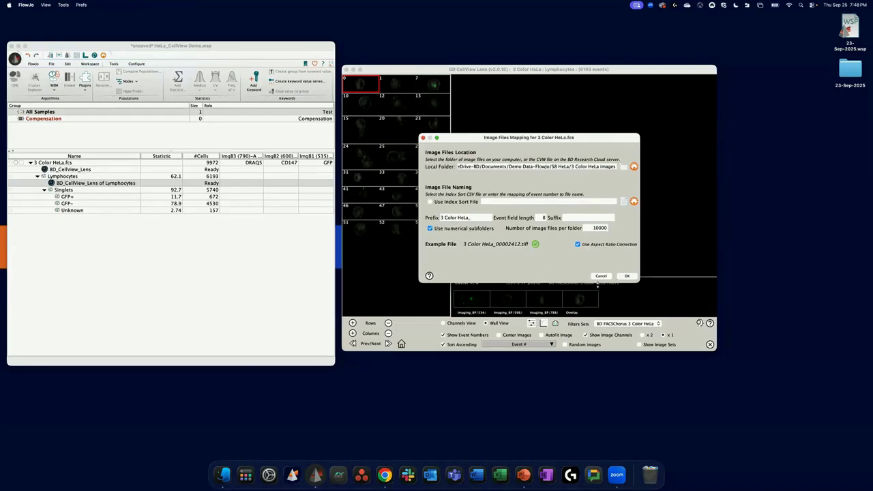
{"action": "left_click", "coordinate": [601, 277]}
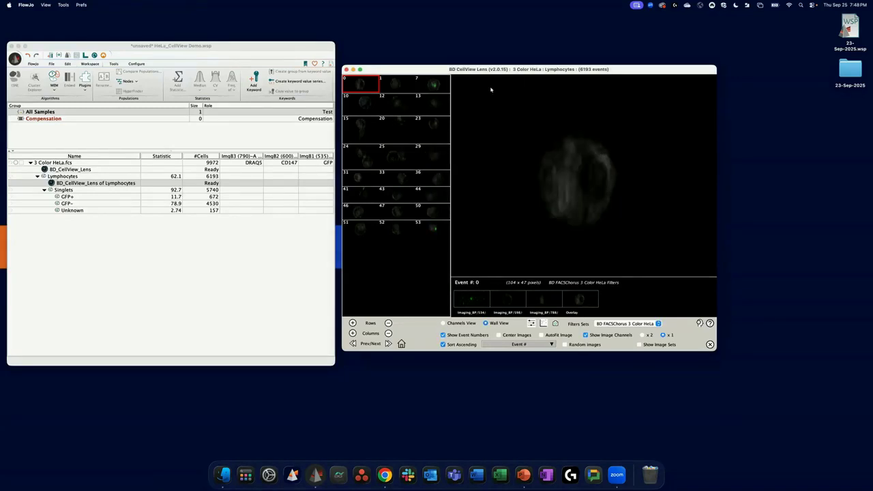
Enlarge the CellView Lens viewer and reposition it so that it partly overlaps the workspace window
{"action": "left_click_drag", "start_coordinate": [490, 70], "coordinate": [492, 74]}
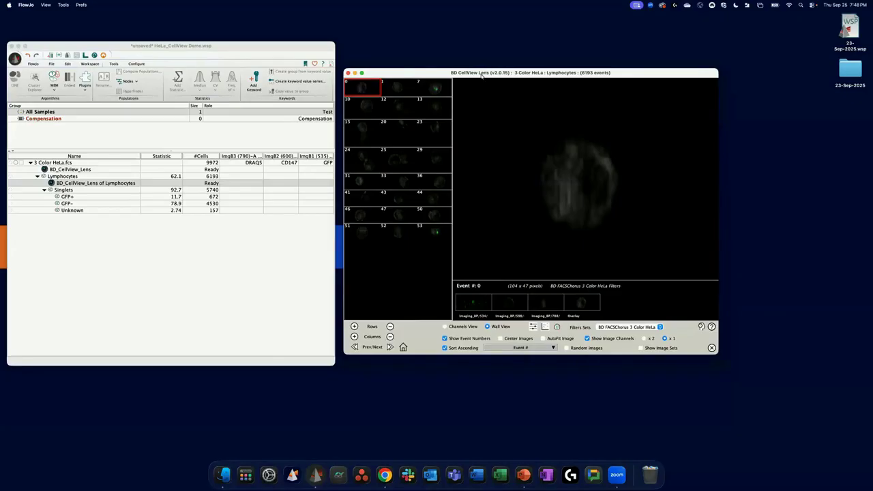
{"action": "left_click_drag", "start_coordinate": [485, 72], "coordinate": [386, 48]}
{"action": "left_click_drag", "start_coordinate": [618, 329], "coordinate": [719, 384]}
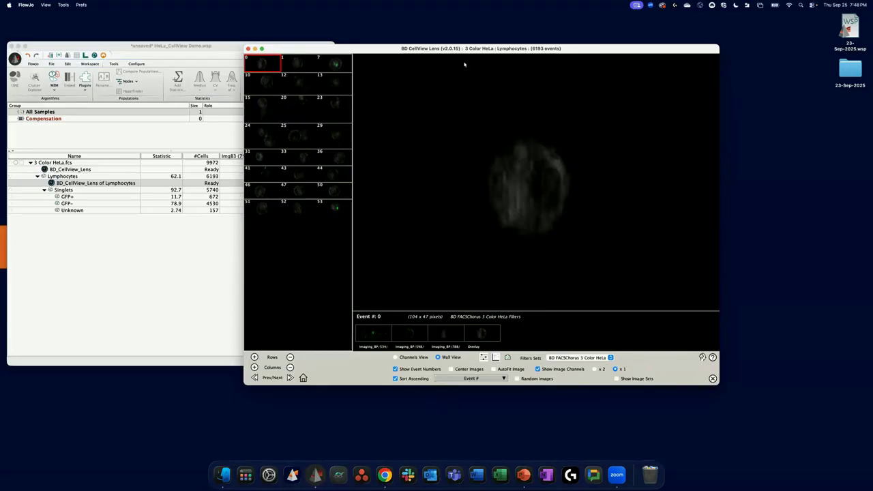
{"action": "left_click_drag", "start_coordinate": [464, 48], "coordinate": [480, 68]}
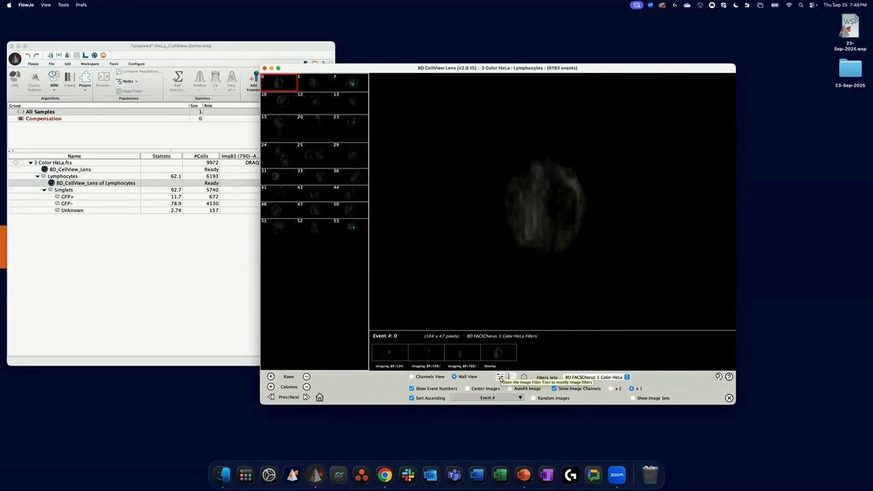
In the image filters, colour the Imaging_BP/788/225/LP/675 channel red and the Imaging_BP/598/60/LP/570 channel blue
{"action": "left_click", "coordinate": [501, 379]}
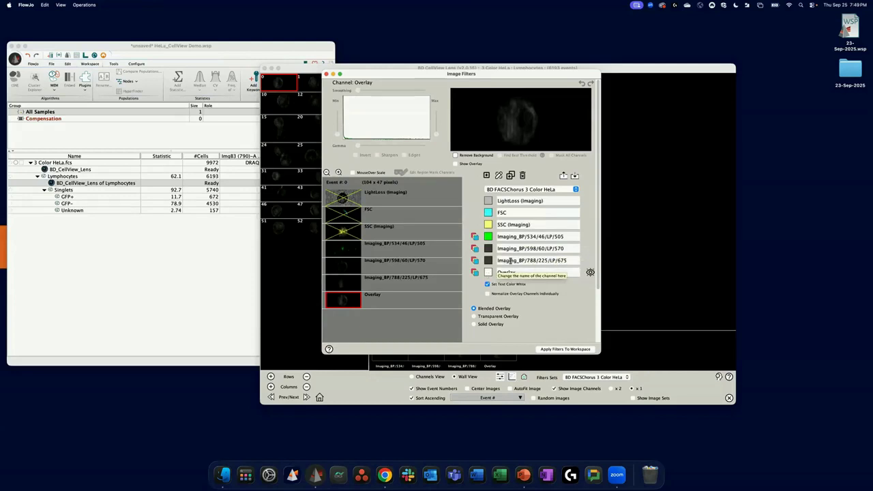
{"action": "left_click", "coordinate": [231, 279]}
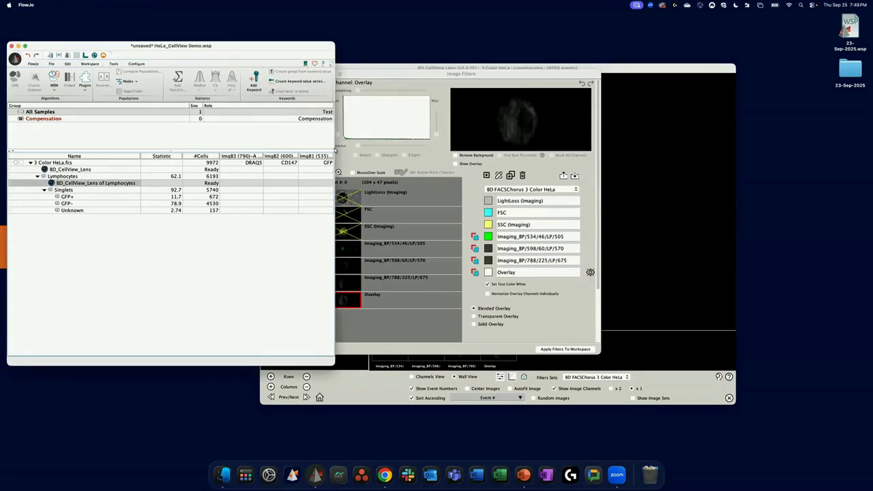
{"action": "left_click", "coordinate": [490, 261]}
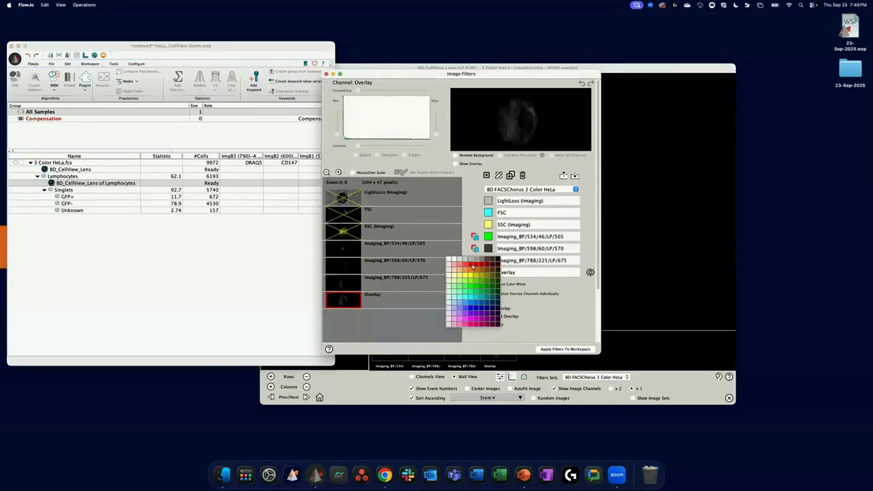
{"action": "left_click", "coordinate": [526, 300]}
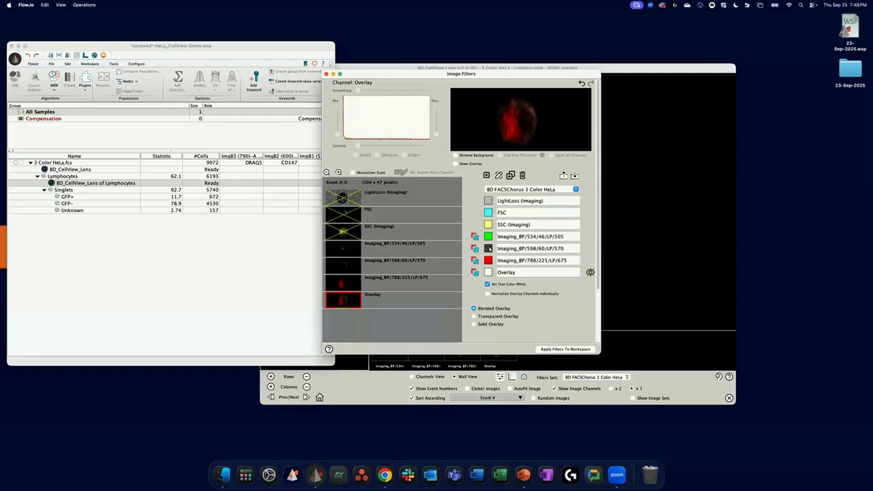
{"action": "left_click", "coordinate": [489, 248]}
{"action": "left_click", "coordinate": [474, 299]}
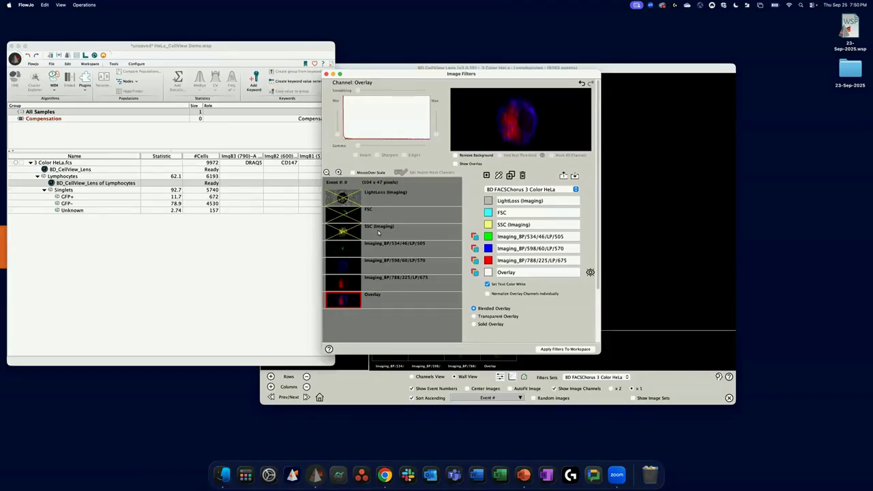
Preview the SSC, FSC and LightLoss channels, briefly include LightLoss in the overlay, exclude it again, and return to the Overlay channel
{"action": "left_click", "coordinate": [350, 234]}
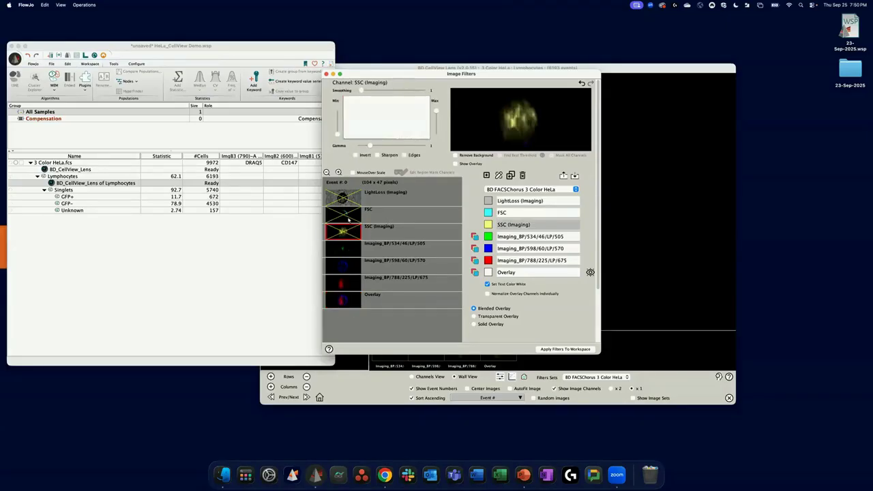
{"action": "left_click", "coordinate": [352, 215]}
{"action": "left_click", "coordinate": [351, 199]}
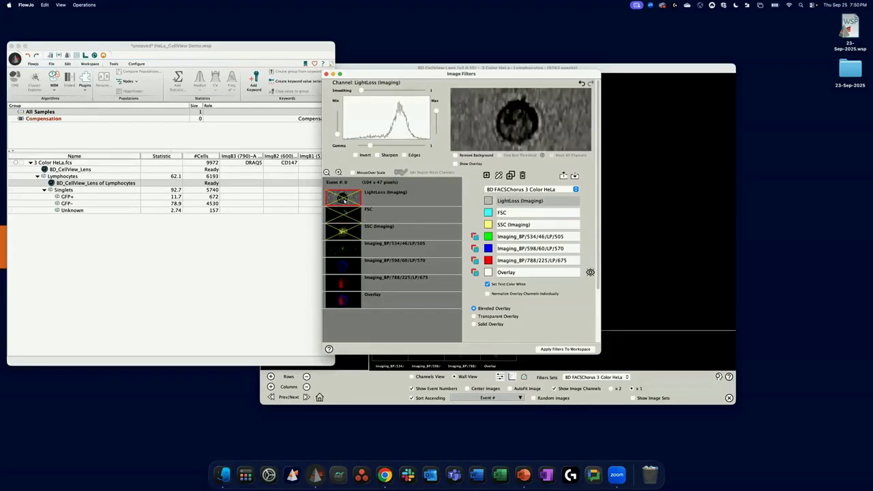
{"action": "left_click", "coordinate": [345, 200]}
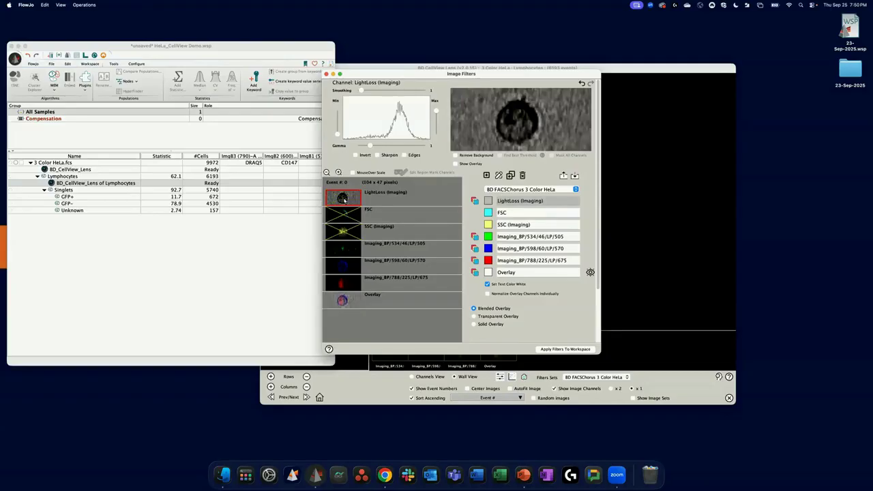
{"action": "left_click", "coordinate": [345, 203]}
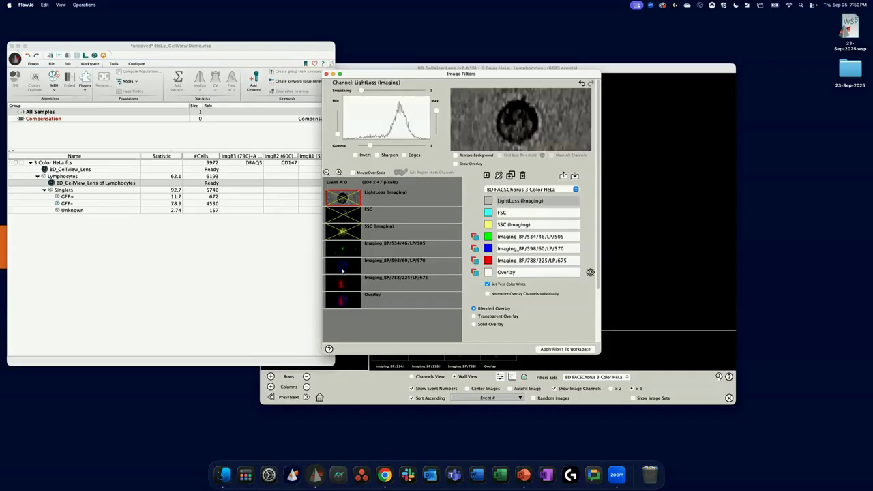
{"action": "left_click", "coordinate": [344, 300]}
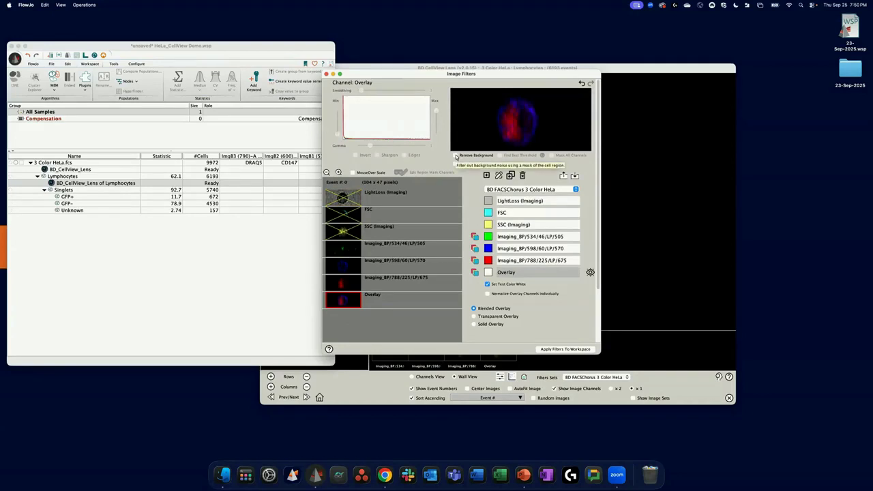
Compare the overlay with and without background removal, view the Imaging_BP/534/46/LP/505 channel, and leave background removal enabled on the overlay
{"action": "left_click", "coordinate": [456, 156]}
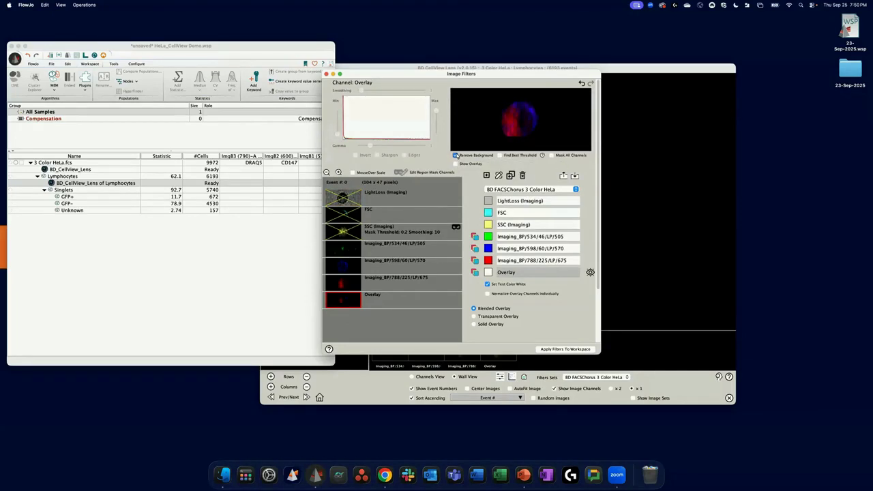
{"action": "left_click", "coordinate": [456, 156]}
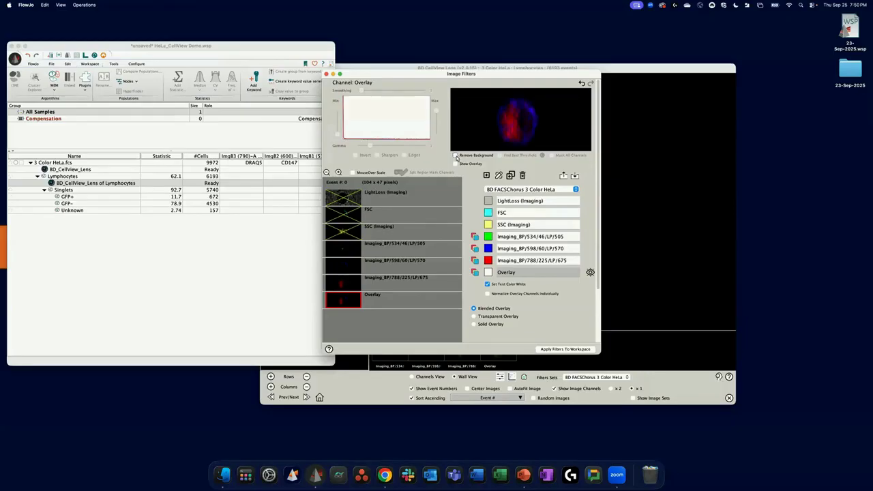
{"action": "left_click", "coordinate": [370, 257]}
{"action": "left_click", "coordinate": [456, 155]}
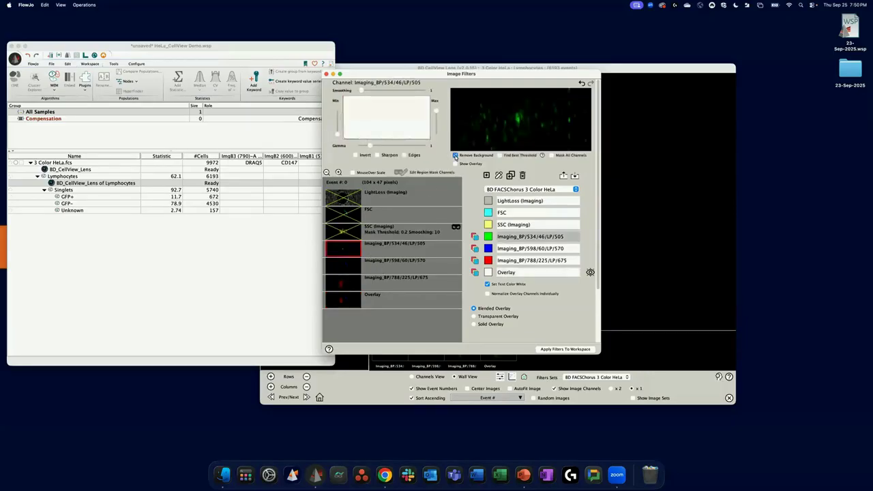
{"action": "left_click", "coordinate": [365, 298]}
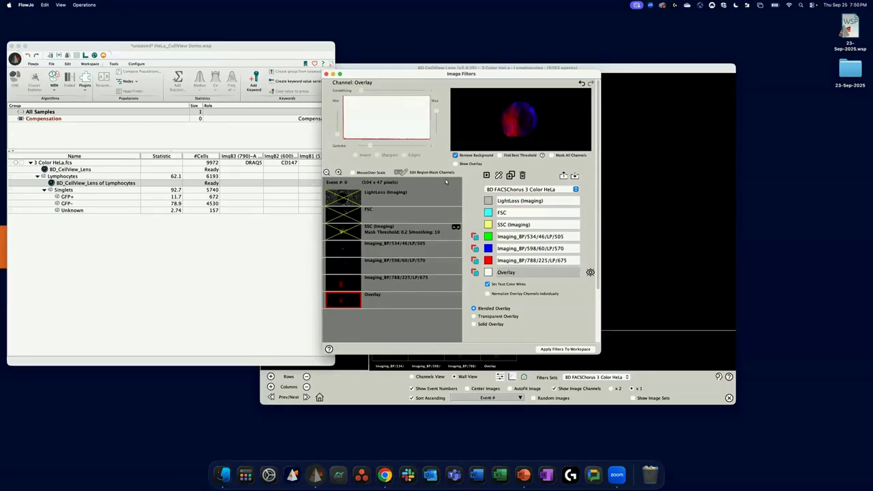
{"action": "left_click", "coordinate": [456, 155]}
{"action": "left_click", "coordinate": [456, 156]}
Keep the BD FACSChorus 3 Color HeLa filter set, apply the filters to the workspace, and close the image filters
{"action": "left_click", "coordinate": [575, 191]}
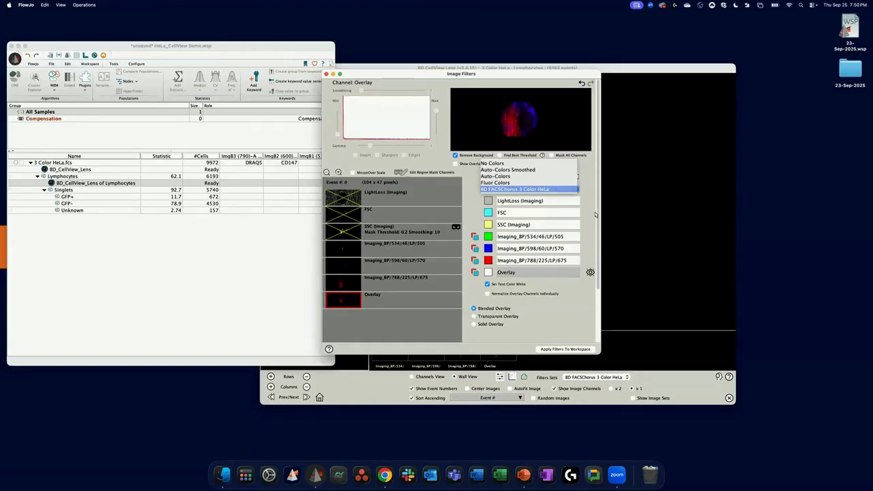
{"action": "left_click", "coordinate": [554, 190]}
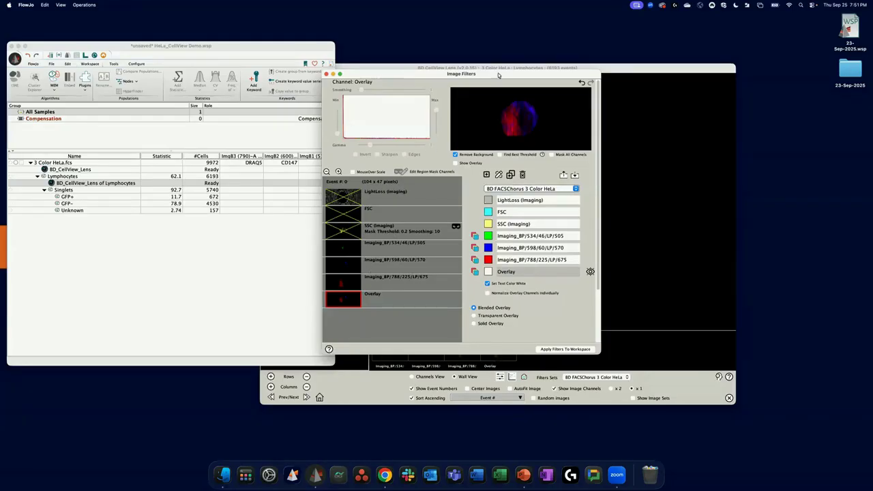
{"action": "left_click_drag", "start_coordinate": [503, 71], "coordinate": [525, 54]}
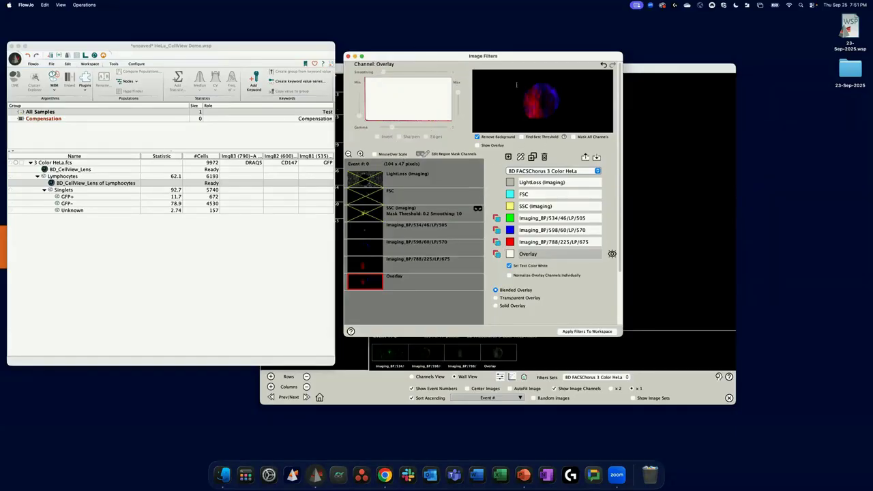
{"action": "left_click", "coordinate": [593, 331]}
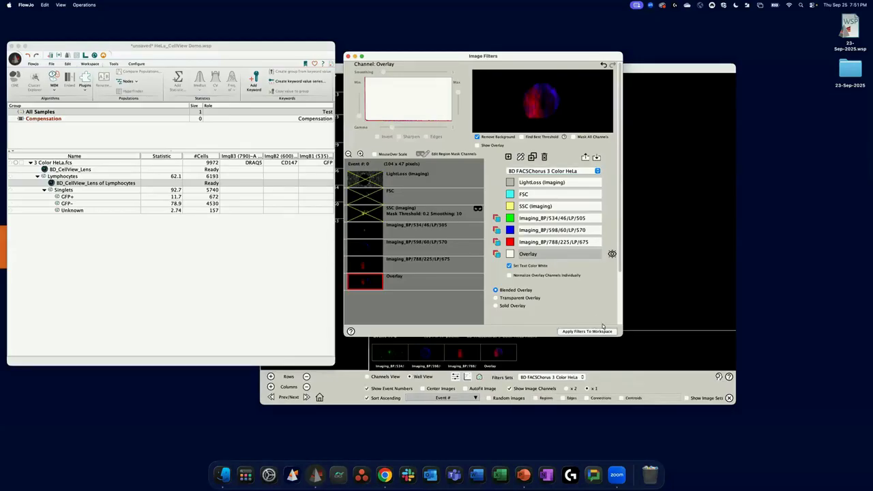
{"action": "left_click", "coordinate": [348, 57]}
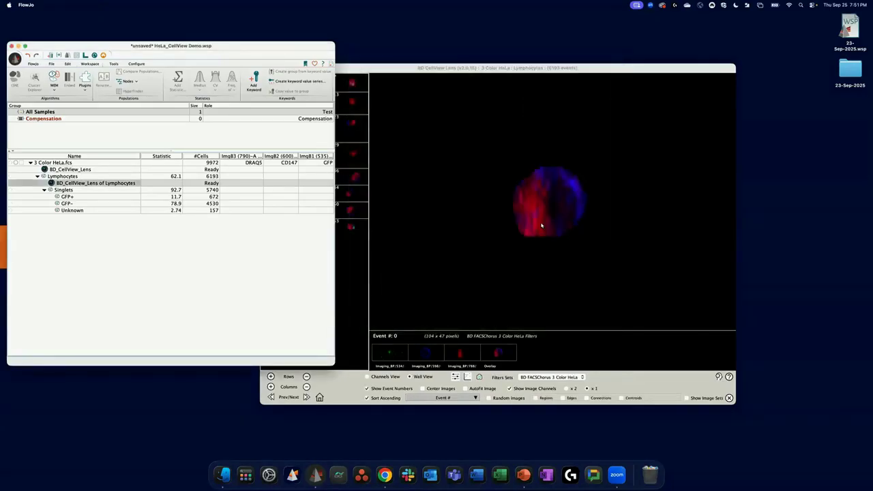
Bring the Lymphocytes image viewer forward, move it clear of the workspace table, and view events 53, 44, 29, 23 and 13
{"action": "left_click_drag", "start_coordinate": [407, 70], "coordinate": [436, 60]}
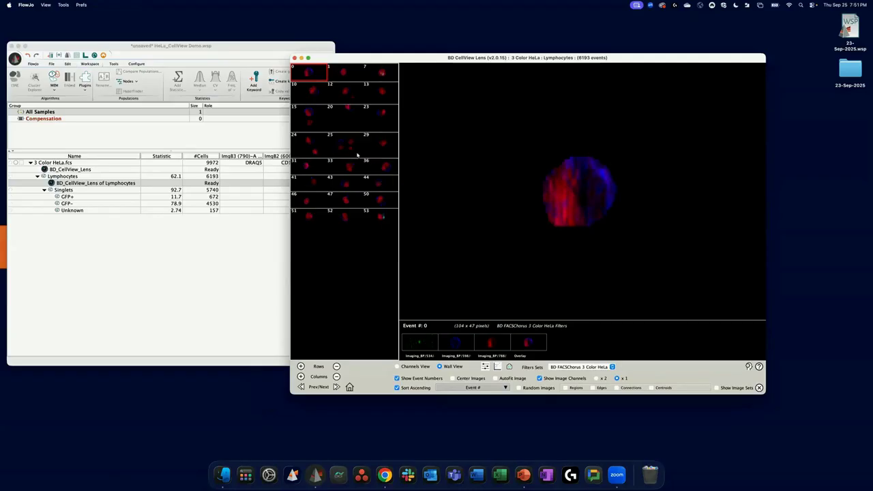
{"action": "left_click", "coordinate": [380, 217]}
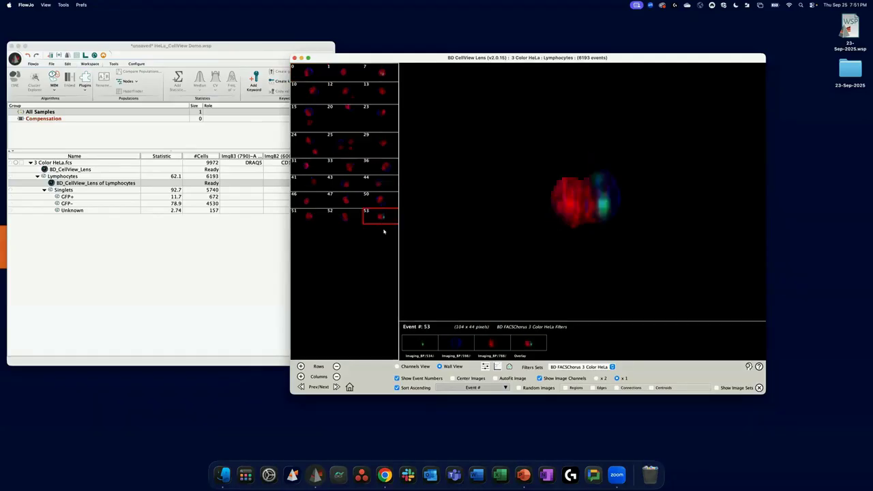
{"action": "left_click", "coordinate": [377, 183]}
{"action": "left_click", "coordinate": [372, 142]}
{"action": "left_click", "coordinate": [376, 116]}
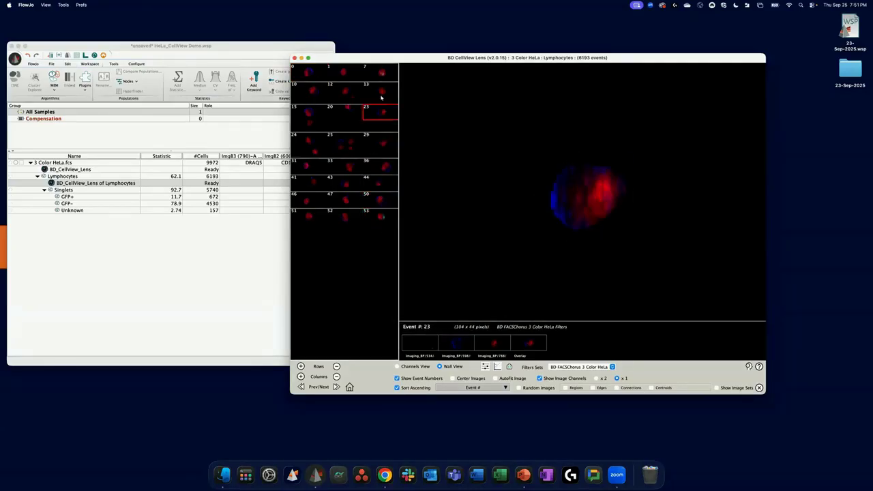
{"action": "left_click", "coordinate": [382, 95]}
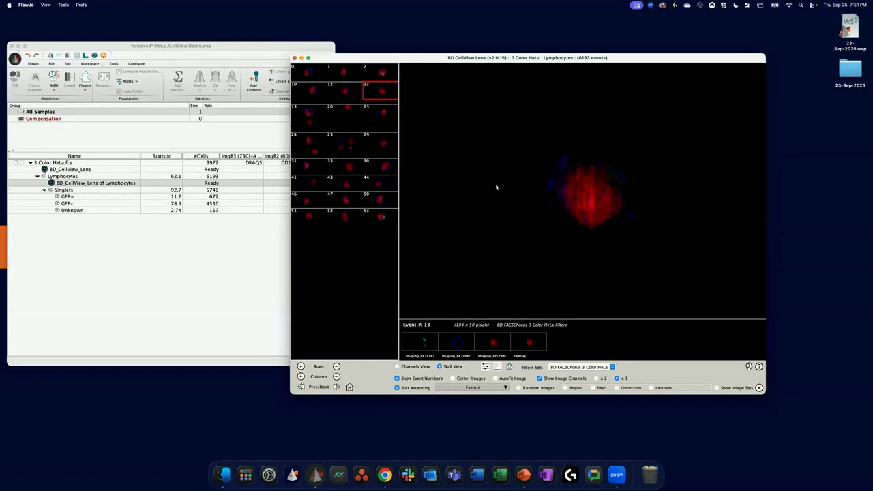
Preview the Regions, Edges, Connections and Centroids overlays one after another, using event 25 to inspect the connections
{"action": "left_click", "coordinate": [566, 387]}
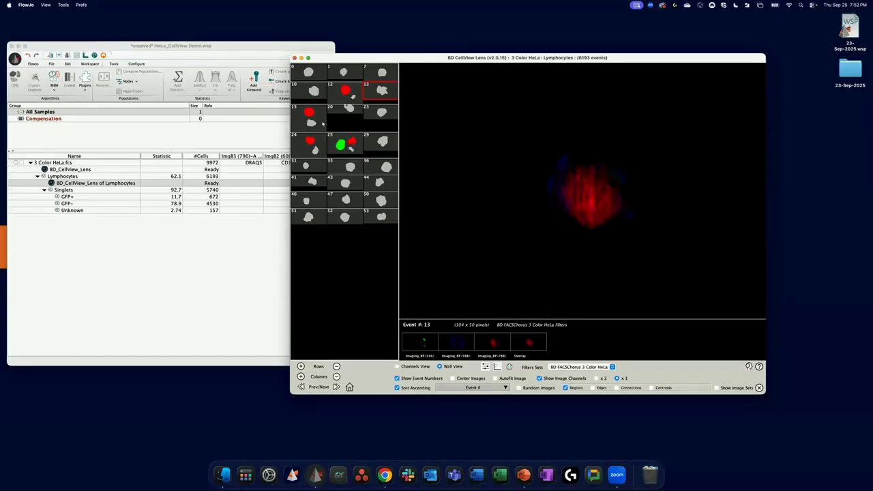
{"action": "left_click", "coordinate": [570, 389]}
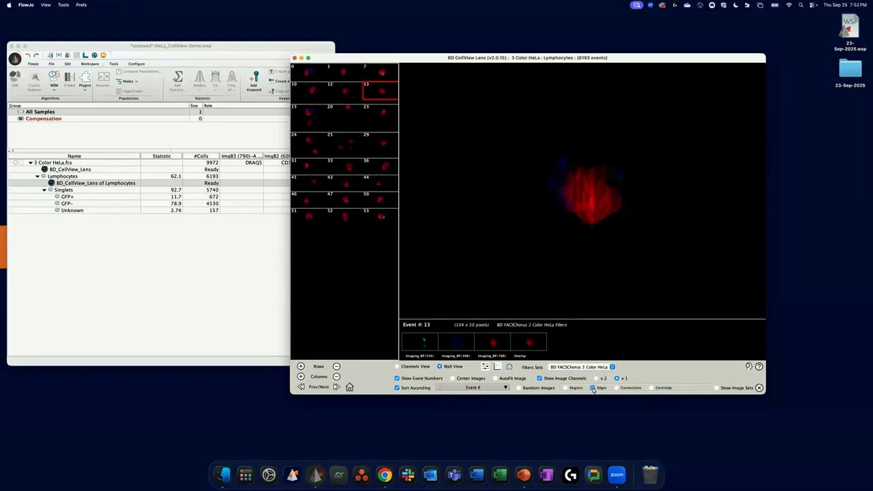
{"action": "left_click", "coordinate": [593, 388]}
{"action": "left_click", "coordinate": [617, 389]}
{"action": "left_click", "coordinate": [355, 148]}
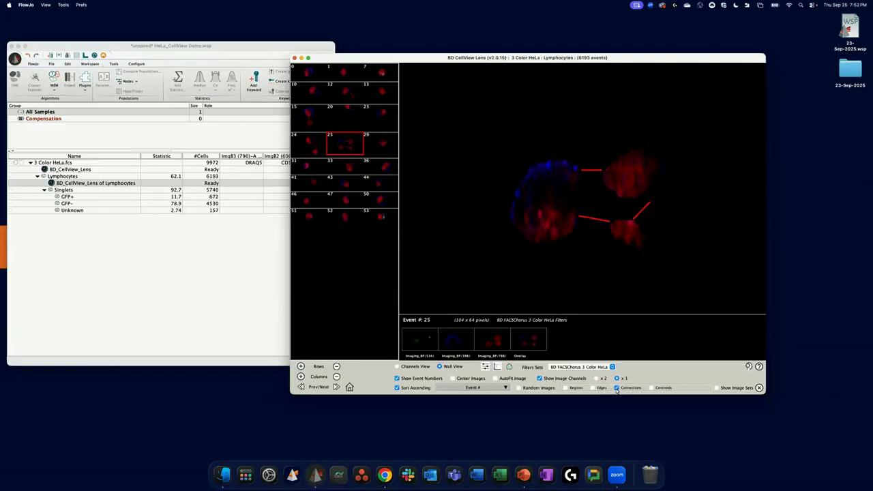
{"action": "left_click", "coordinate": [617, 389]}
{"action": "left_click", "coordinate": [617, 388]}
{"action": "left_click", "coordinate": [617, 388]}
{"action": "left_click", "coordinate": [651, 388]}
Open the Lymphocytes plot beside the image viewer, examine the events outside the Singlets gate, and close the plot
{"action": "left_click_drag", "start_coordinate": [429, 58], "coordinate": [405, 53]}
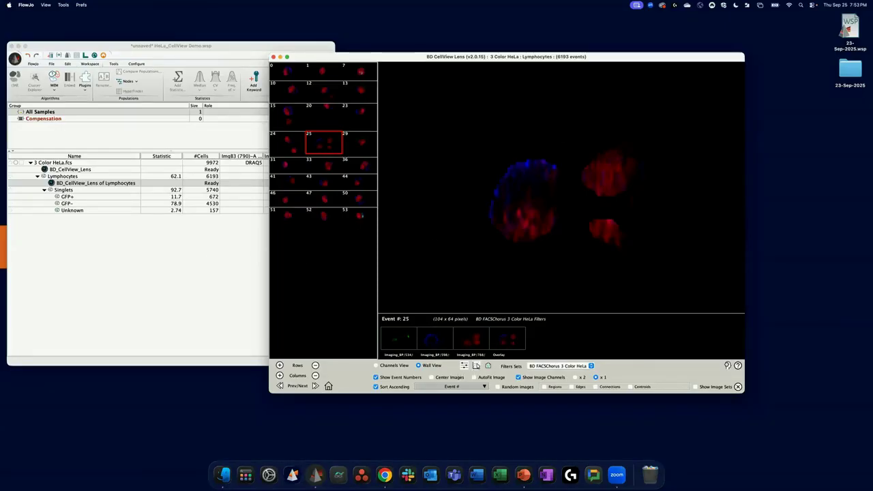
{"action": "left_click", "coordinate": [198, 284]}
{"action": "double_click", "coordinate": [198, 176]}
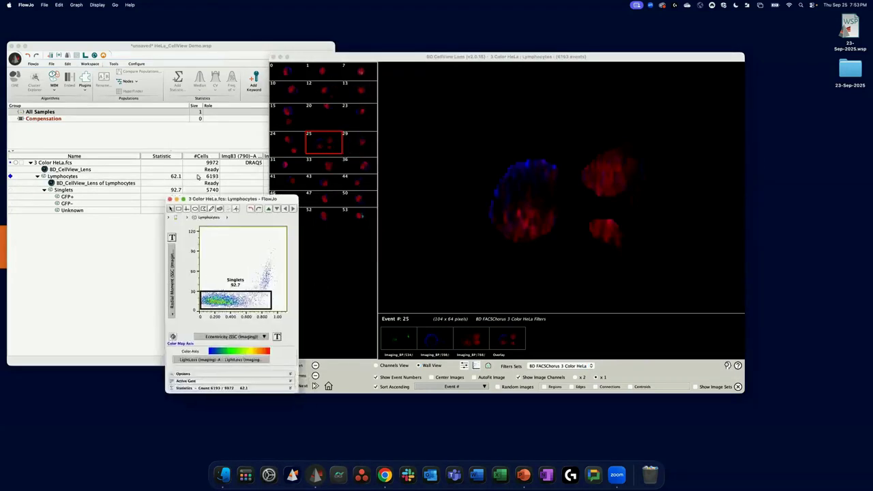
{"action": "left_click_drag", "start_coordinate": [277, 150], "coordinate": [266, 108]}
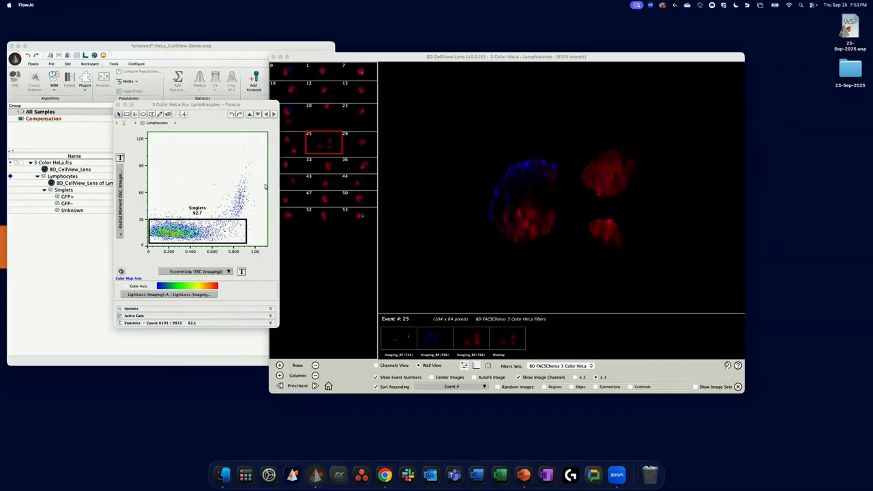
{"action": "mouse_move", "coordinate": [238, 204]}
{"action": "left_click", "coordinate": [118, 105]}
{"action": "left_click_drag", "start_coordinate": [316, 59], "coordinate": [321, 60]}
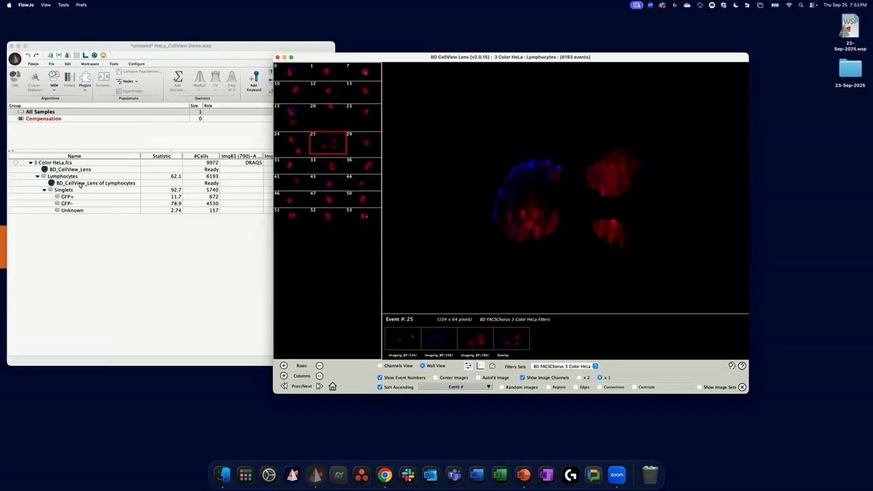
Copy the BD_CellView_Lens node to the GFP+, GFP-, Unknown and Singlets populations, checking the Singlets plot in between
{"action": "left_click", "coordinate": [80, 184]}
{"action": "left_click_drag", "start_coordinate": [80, 184], "coordinate": [92, 226]}
{"action": "left_click", "coordinate": [82, 184]}
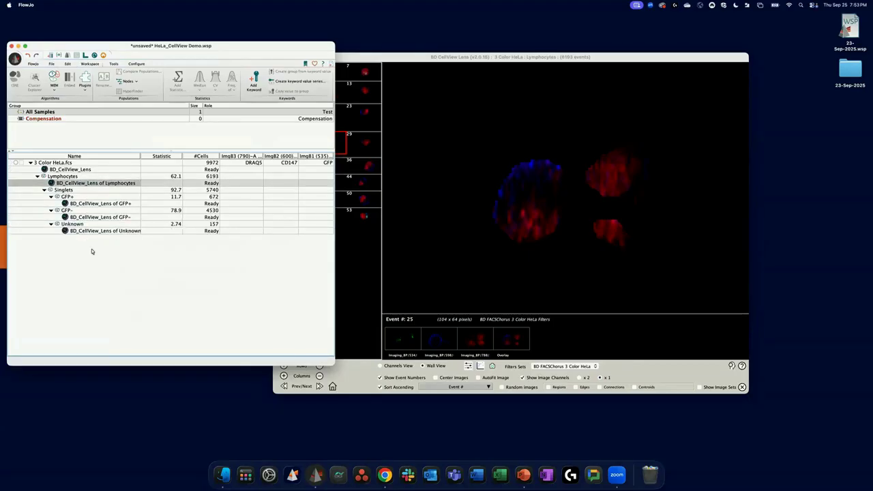
{"action": "double_click", "coordinate": [69, 190]}
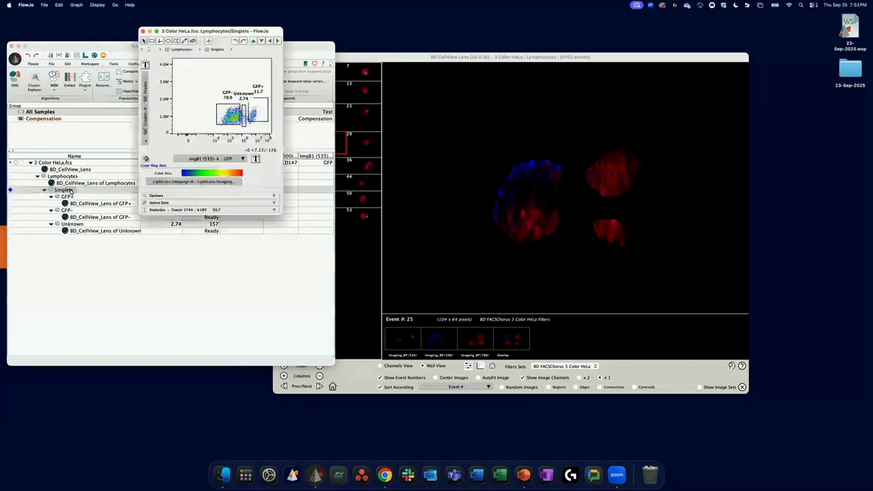
{"action": "left_click_drag", "start_coordinate": [172, 37], "coordinate": [172, 61]}
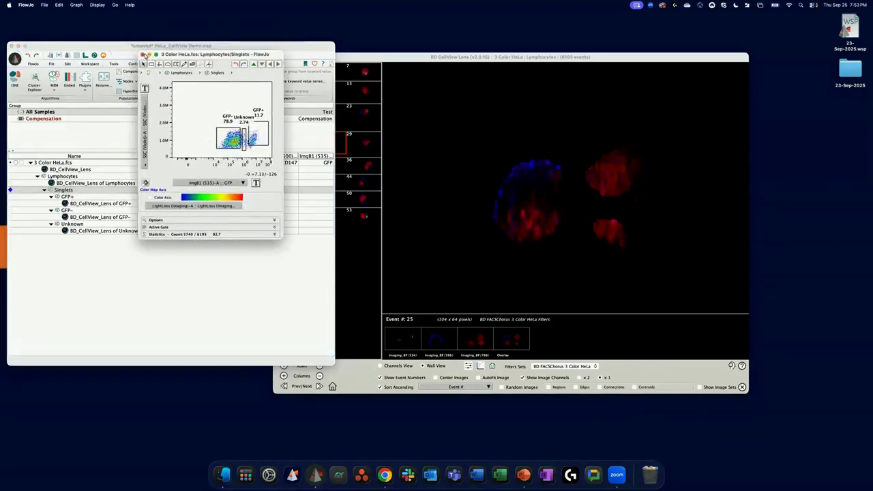
{"action": "left_click", "coordinate": [143, 54]}
{"action": "left_click_drag", "start_coordinate": [79, 205], "coordinate": [69, 191]}
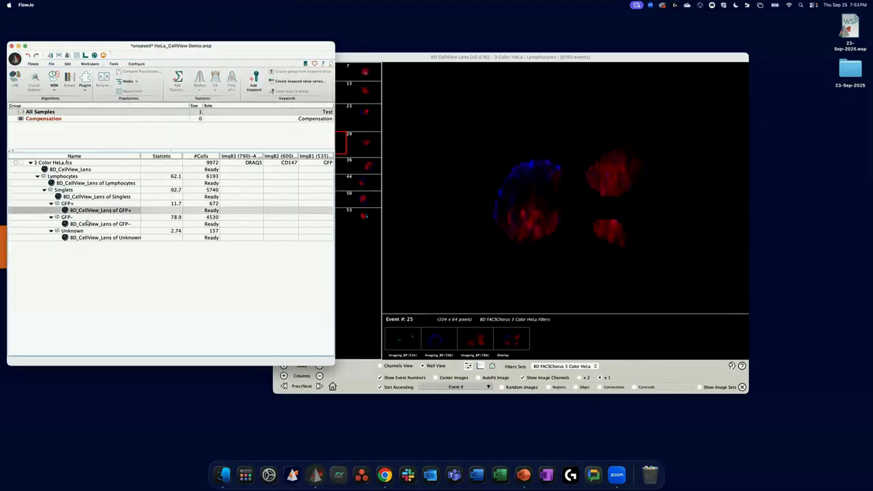
Close the Lymphocytes image viewer, open BD CellView Lens for Singlets, and place its window beside the workspace
{"action": "left_click", "coordinate": [352, 58]}
{"action": "left_click", "coordinate": [278, 57]}
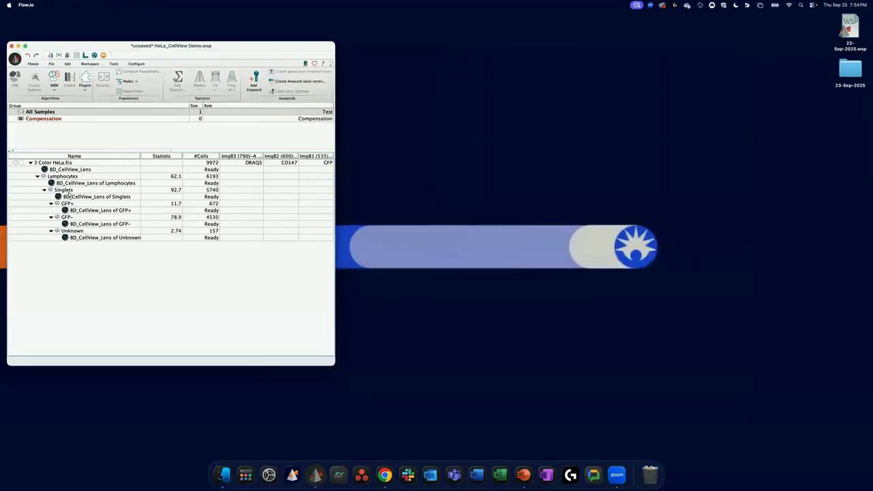
{"action": "double_click", "coordinate": [58, 197]}
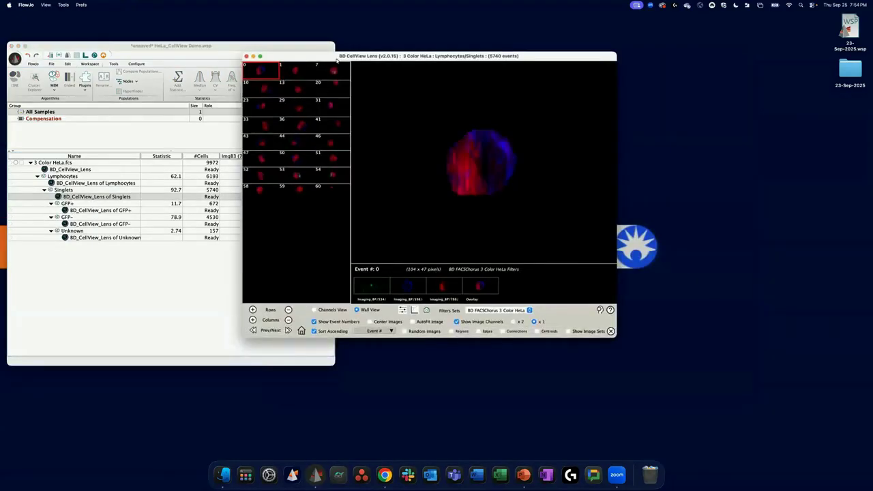
{"action": "left_click_drag", "start_coordinate": [337, 57], "coordinate": [410, 67]}
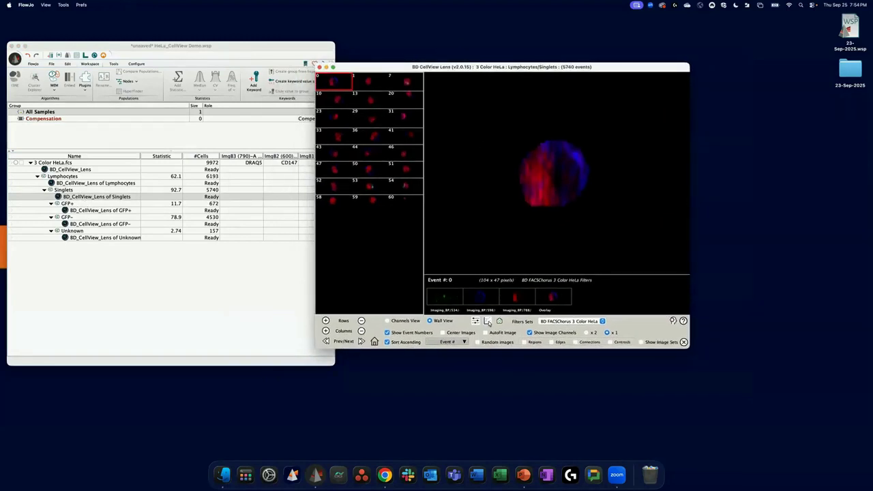
Open the Singlets plot from the image viewer, enlarge it to preview event images, shift the Unknown gate slightly, and close the plot
{"action": "left_click", "coordinate": [487, 321]}
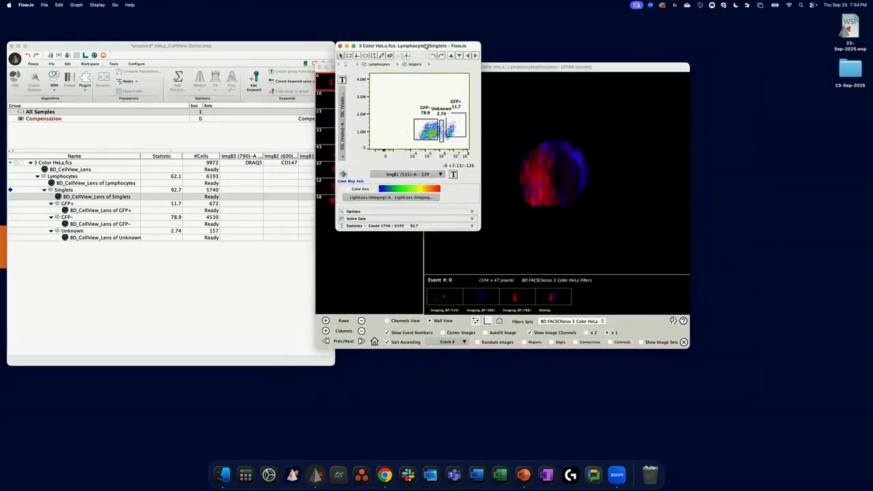
{"action": "left_click_drag", "start_coordinate": [369, 73], "coordinate": [183, 112]}
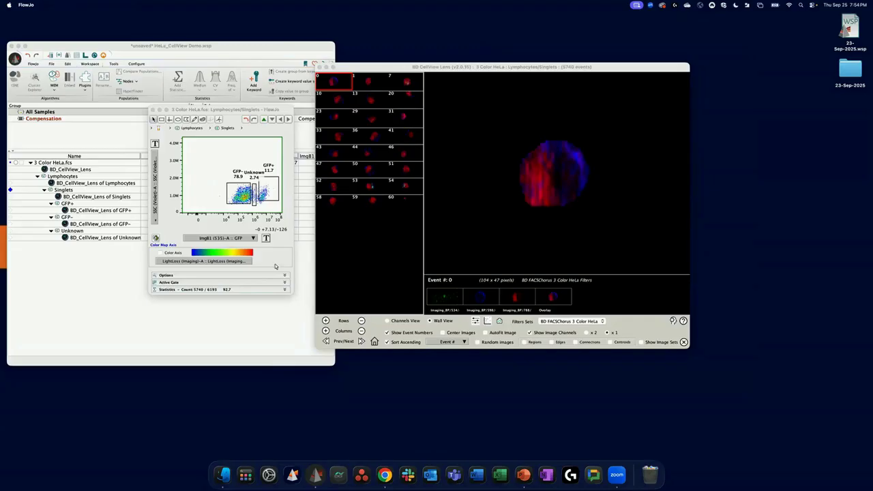
{"action": "left_click_drag", "start_coordinate": [292, 292], "coordinate": [342, 346]}
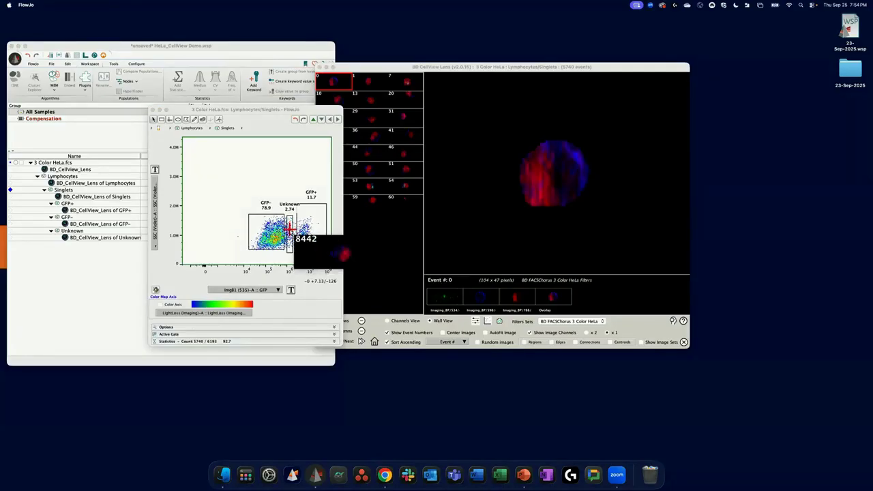
{"action": "left_click", "coordinate": [290, 233]}
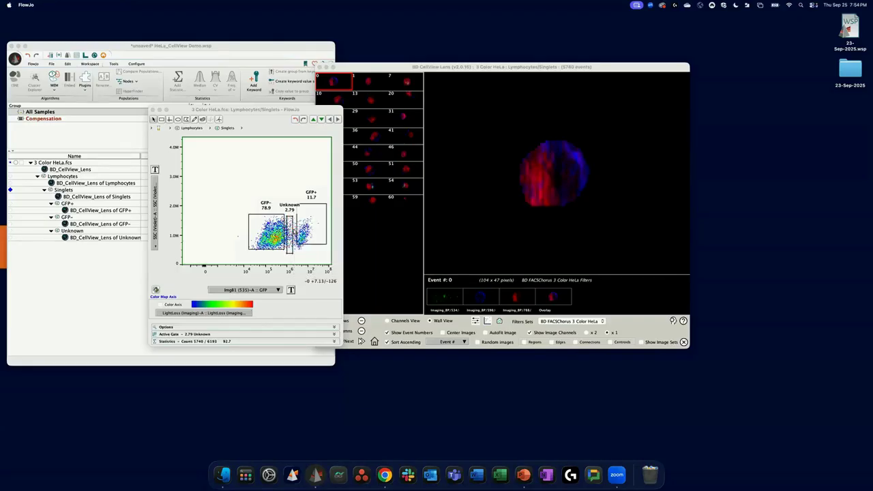
{"action": "mouse_move", "coordinate": [288, 108]}
{"action": "left_mouse_down"}
{"action": "mouse_move", "coordinate": [271, 96]}
{"action": "mouse_move", "coordinate": [279, 96]}
{"action": "left_mouse_up"}
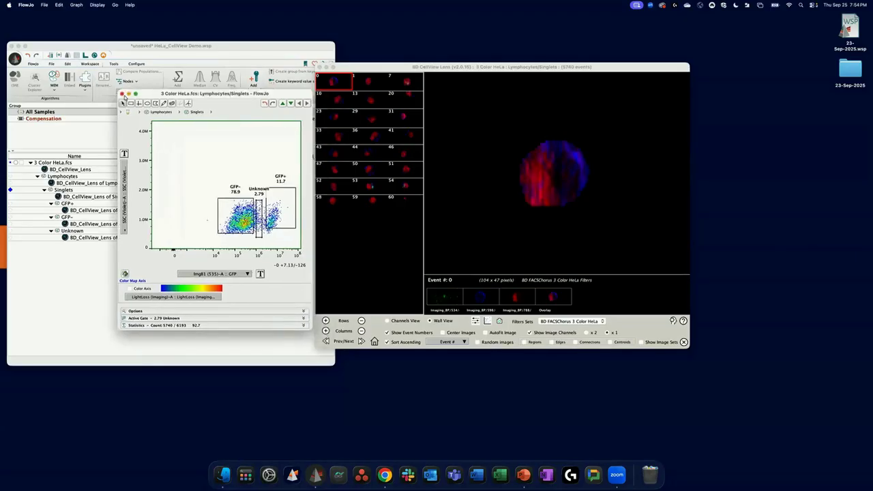
{"action": "left_click", "coordinate": [123, 93]}
Browse the available sorting parameters in the Singlets image viewer and sort the images by Size (Golgi eGFP)
{"action": "left_click_drag", "start_coordinate": [413, 69], "coordinate": [402, 66]}
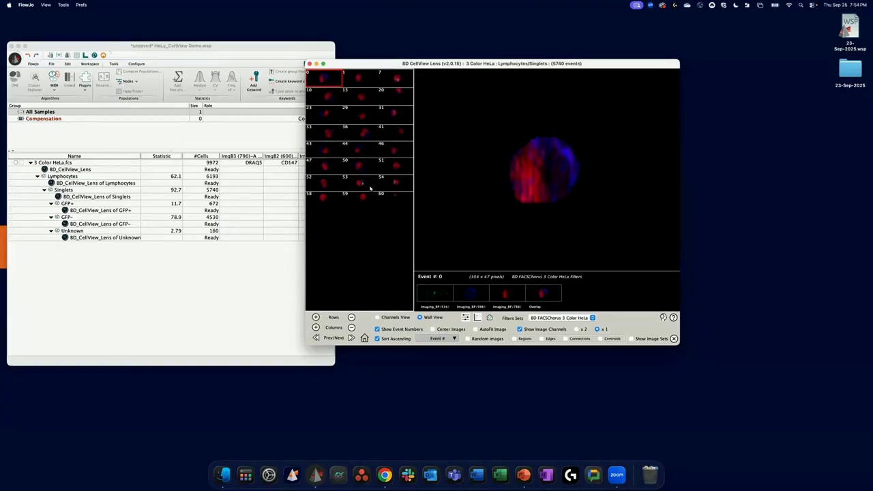
{"action": "left_click", "coordinate": [441, 340]}
{"action": "scroll", "coordinate": [491, 375], "scroll_direction": "down", "scroll_amount": 10}
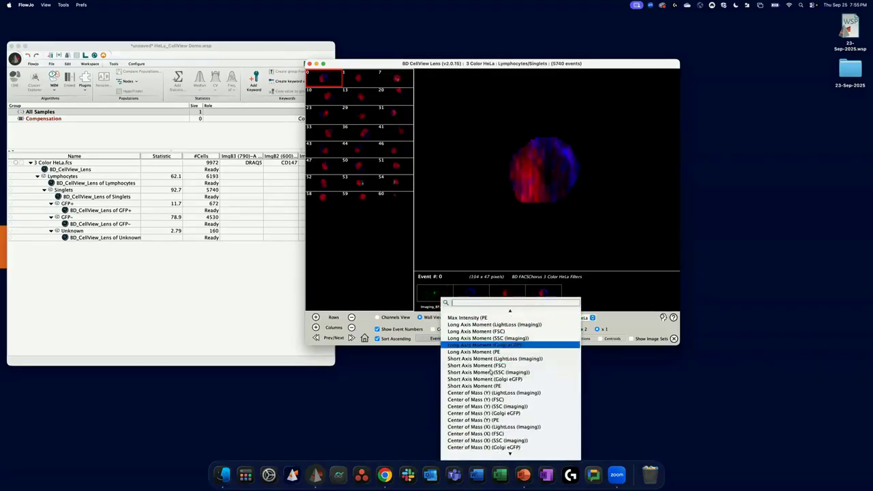
{"action": "scroll", "coordinate": [504, 411], "scroll_direction": "down", "scroll_amount": 5}
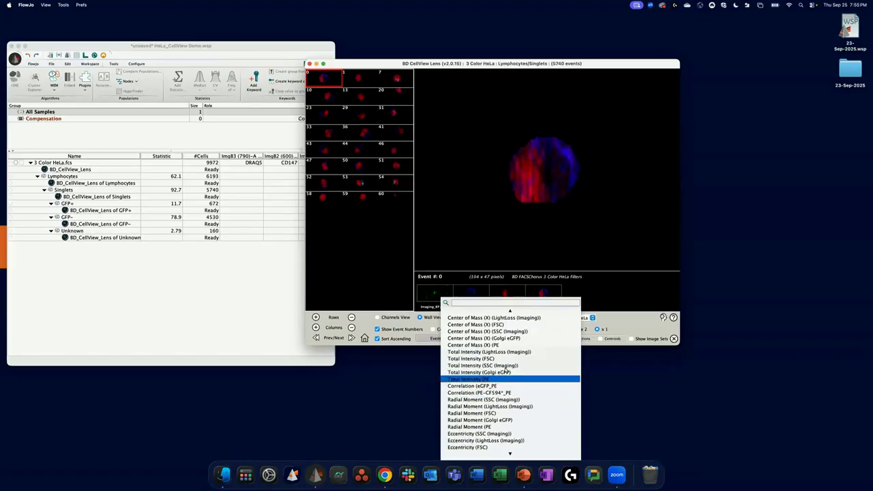
{"action": "scroll", "coordinate": [511, 395], "scroll_direction": "down", "scroll_amount": 20}
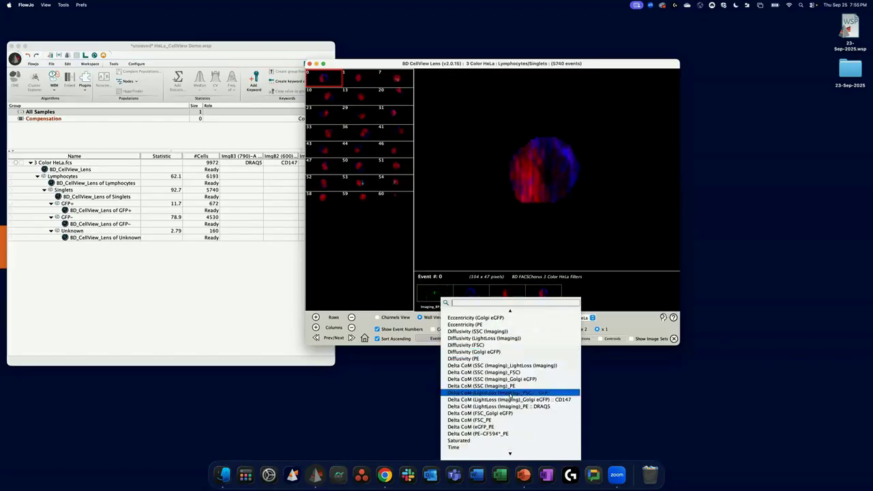
{"action": "scroll", "coordinate": [511, 396], "scroll_direction": "up", "scroll_amount": 20}
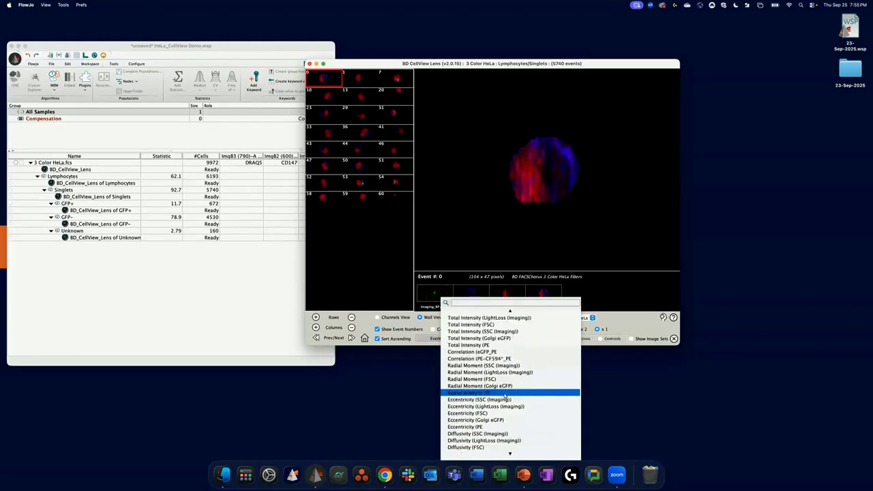
{"action": "scroll", "coordinate": [504, 396], "scroll_direction": "up", "scroll_amount": 15}
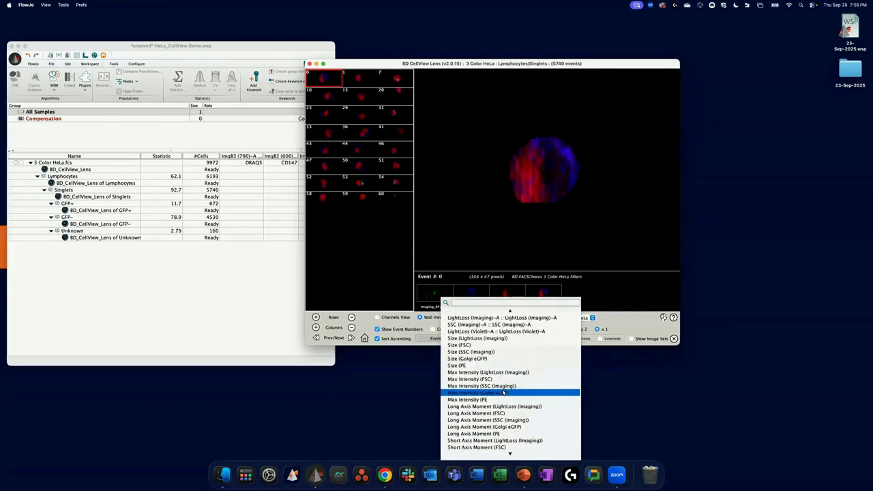
{"action": "left_click", "coordinate": [489, 373]}
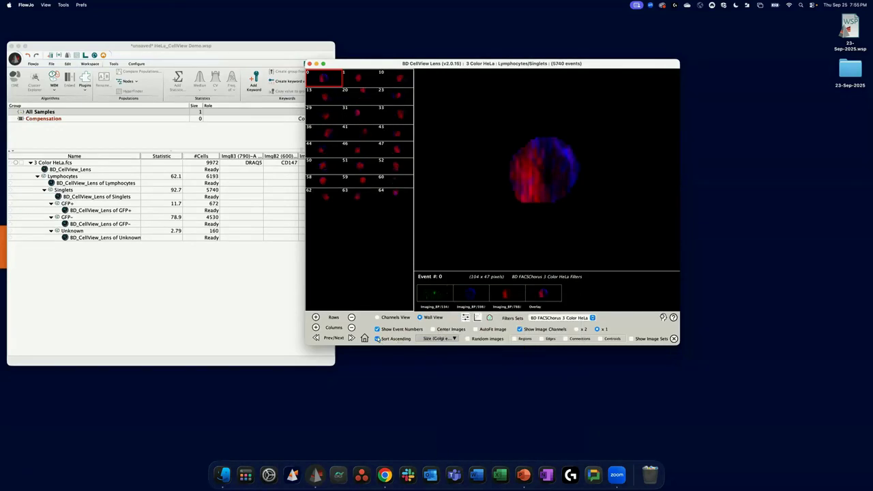
Sort the Singlets images in descending order and preview individual events across the wall, from event 1419 to event 7899
{"action": "left_click", "coordinate": [377, 338]}
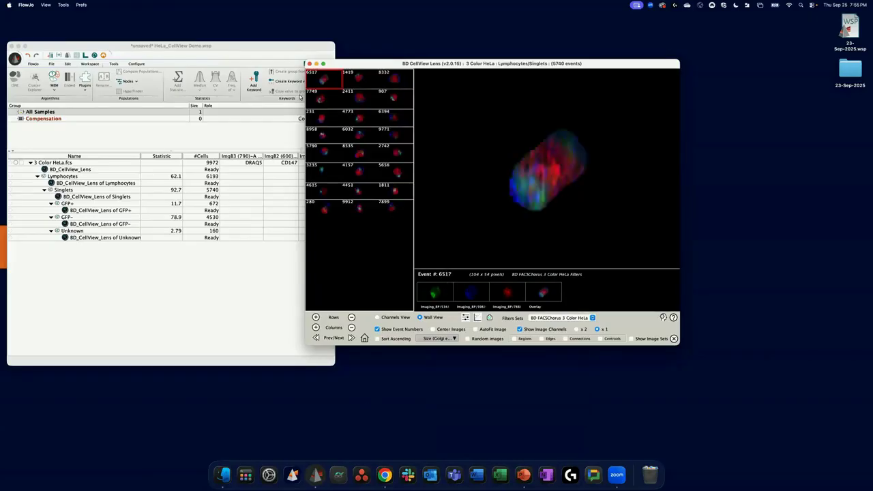
{"action": "left_click_drag", "start_coordinate": [364, 64], "coordinate": [402, 76]}
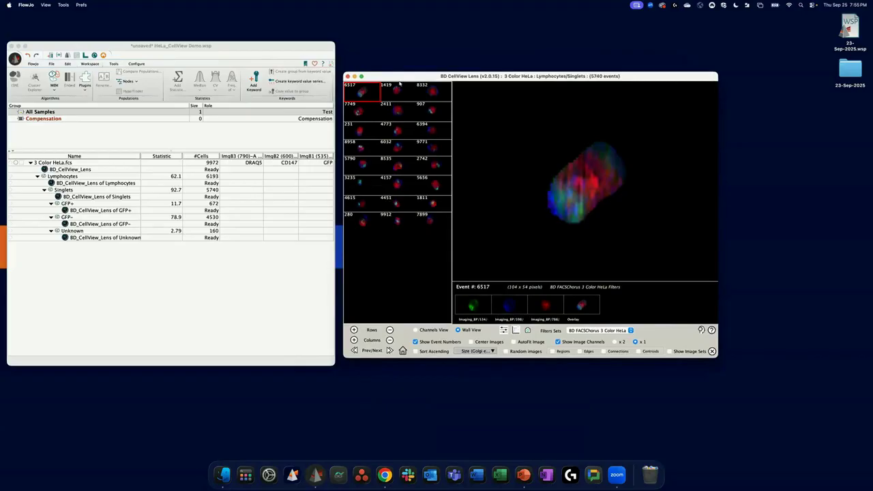
{"action": "left_click", "coordinate": [399, 98]}
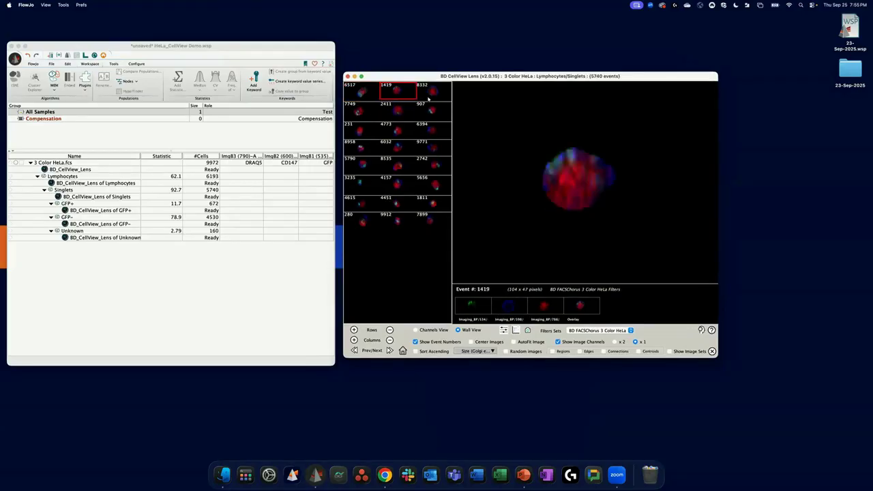
{"action": "left_click", "coordinate": [429, 100]}
{"action": "left_click", "coordinate": [435, 118]}
{"action": "left_click", "coordinate": [436, 136]}
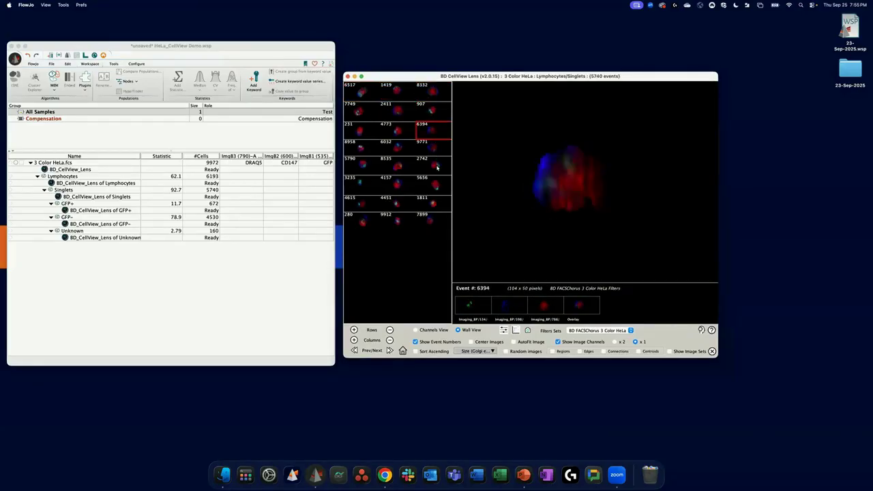
{"action": "left_click", "coordinate": [437, 166]}
{"action": "left_click", "coordinate": [437, 192]}
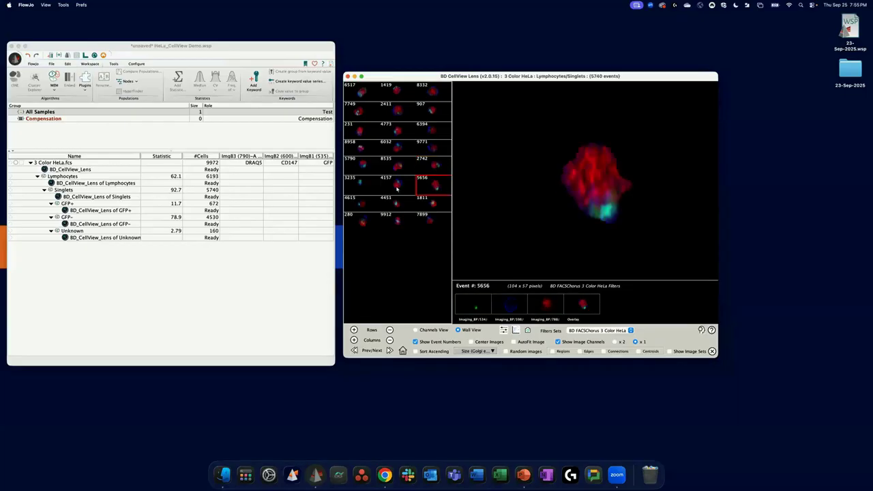
{"action": "left_click", "coordinate": [398, 189]}
{"action": "left_click", "coordinate": [432, 205]}
{"action": "left_click", "coordinate": [431, 222]}
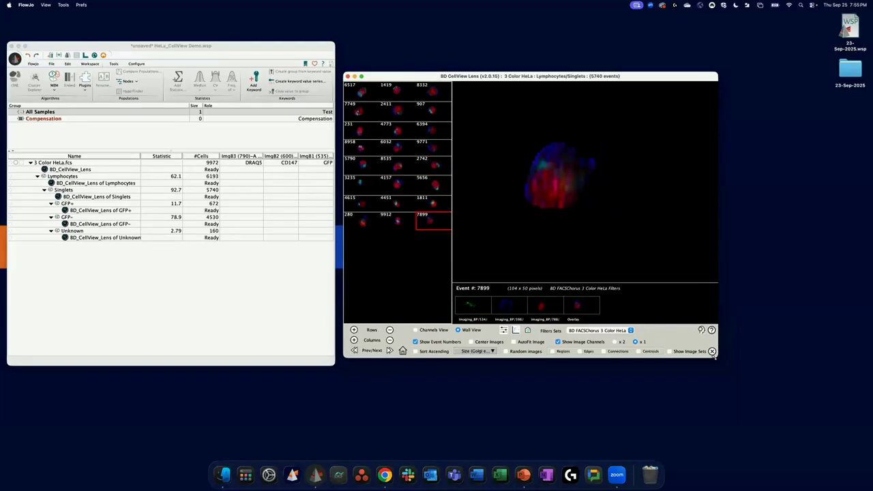
Enlarge the image viewer, shift it over the workspace and show the image sets
{"action": "left_click_drag", "start_coordinate": [716, 357], "coordinate": [766, 394]}
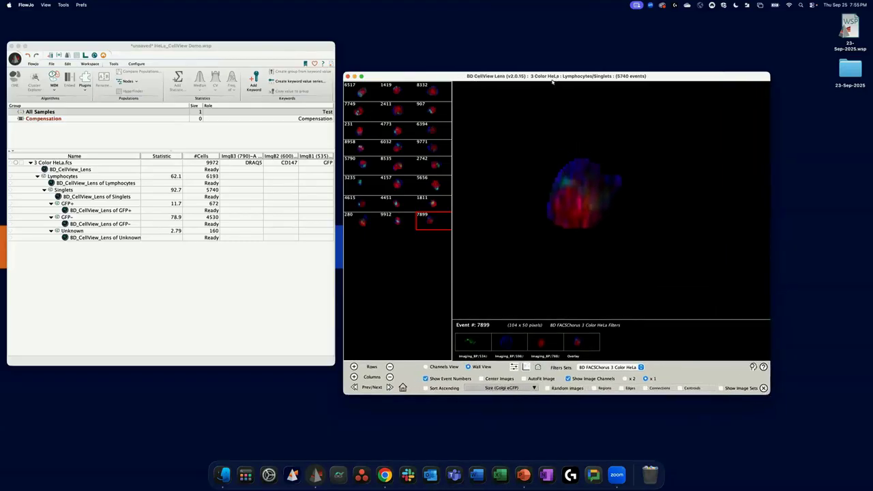
{"action": "left_click_drag", "start_coordinate": [554, 77], "coordinate": [454, 55]}
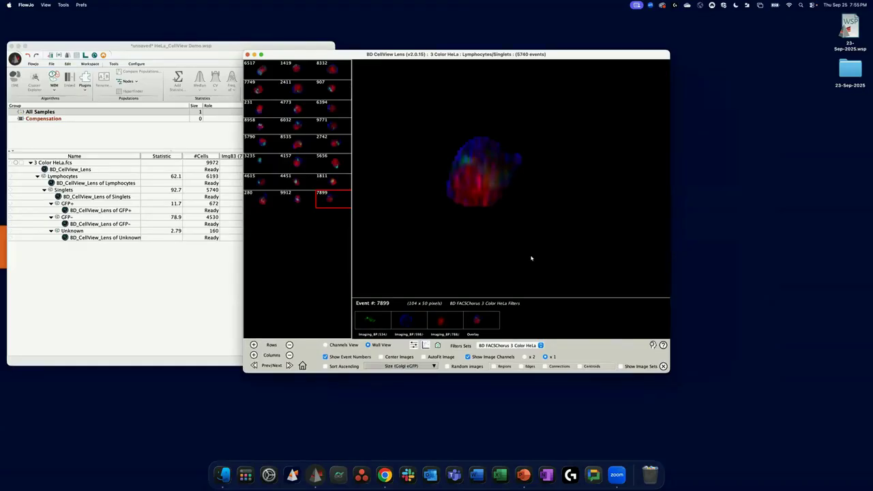
{"action": "left_click", "coordinate": [621, 367]}
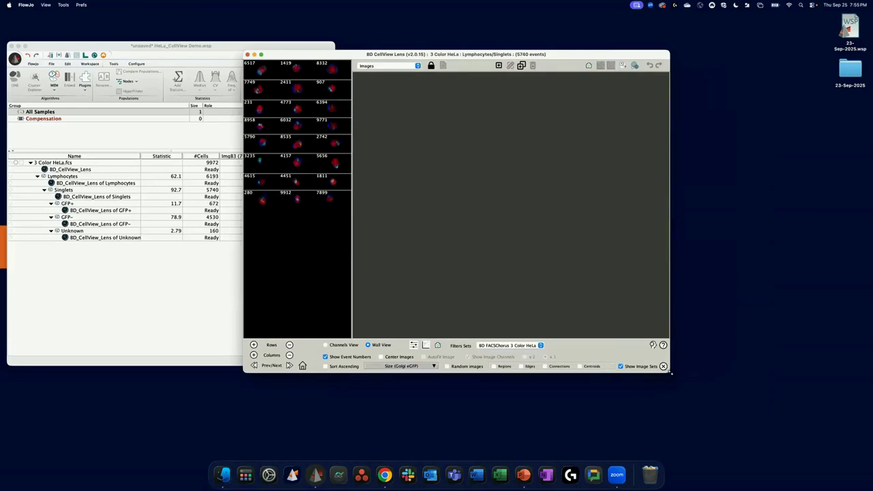
{"action": "left_click_drag", "start_coordinate": [668, 372], "coordinate": [688, 387]}
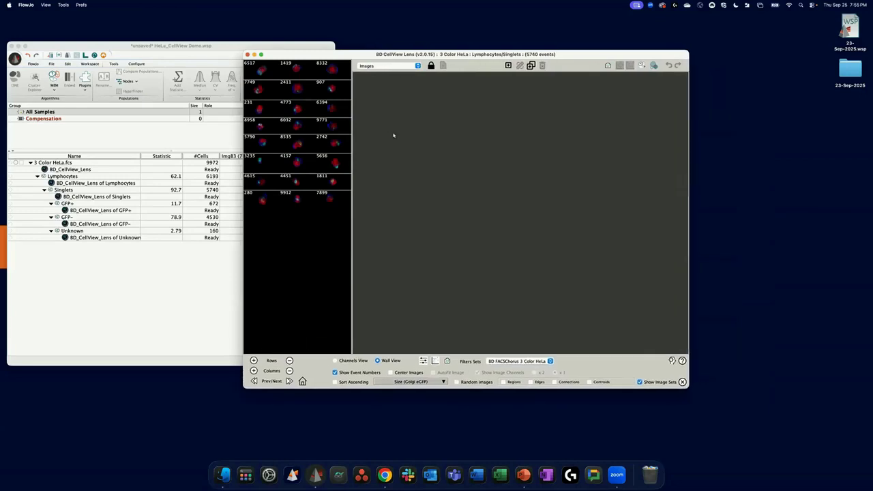
Unlock the Images set, add events 4773, 6032, 2742, 5656, 907, 2411, 4451 and 9912, and lock it again
{"action": "left_click", "coordinate": [432, 66]}
{"action": "left_click", "coordinate": [298, 111]}
{"action": "left_click", "coordinate": [297, 127]}
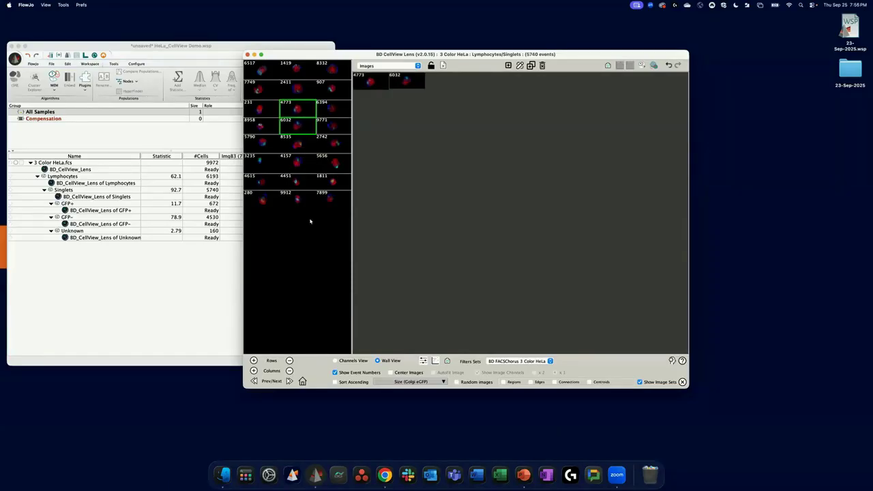
{"action": "left_click", "coordinate": [334, 144]}
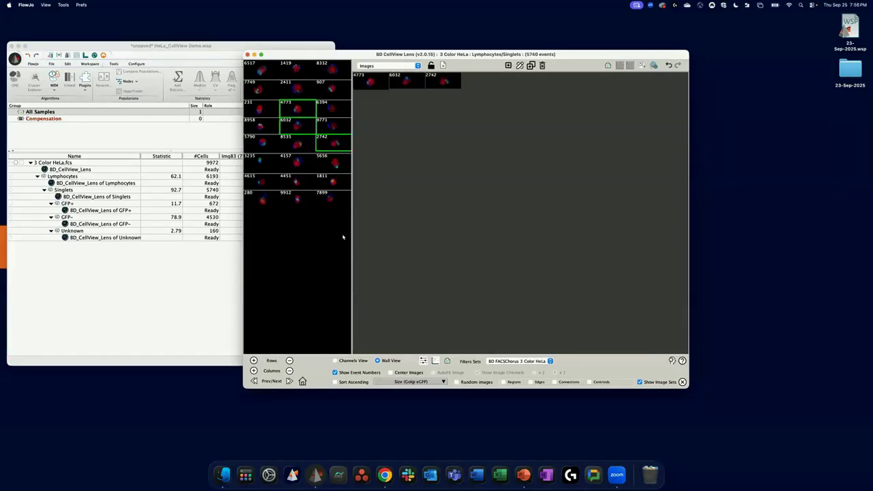
{"action": "left_click", "coordinate": [334, 164]}
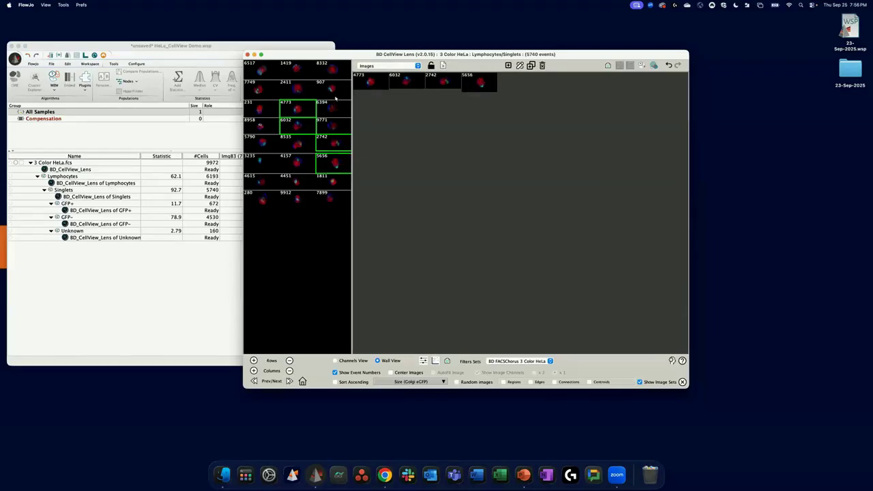
{"action": "left_click", "coordinate": [334, 93]}
{"action": "left_click", "coordinate": [301, 96]}
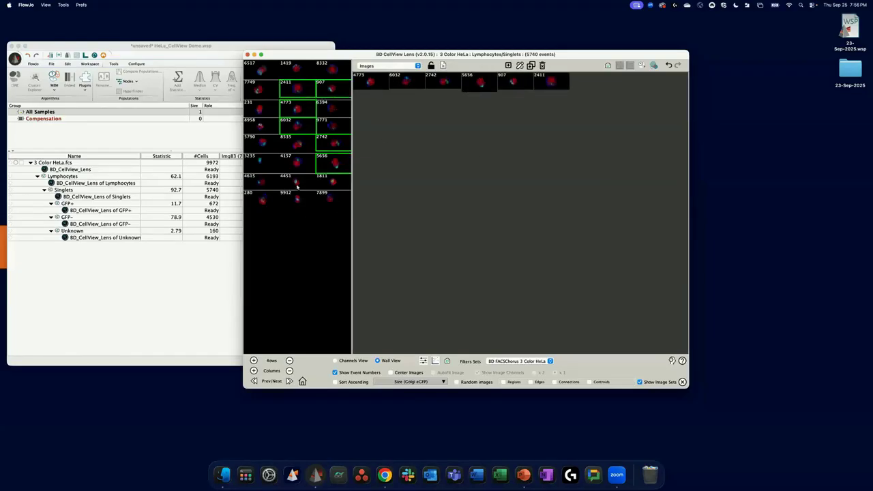
{"action": "left_click", "coordinate": [298, 184]}
{"action": "left_click", "coordinate": [296, 199]}
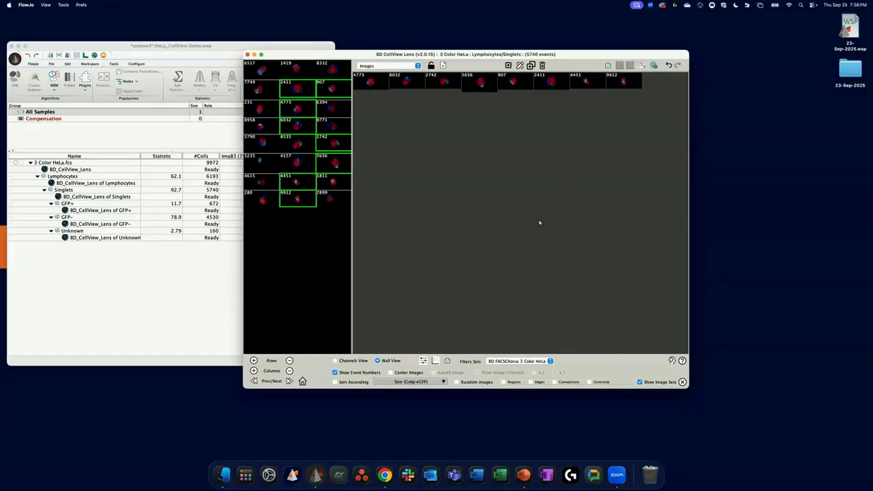
{"action": "left_click", "coordinate": [431, 66]}
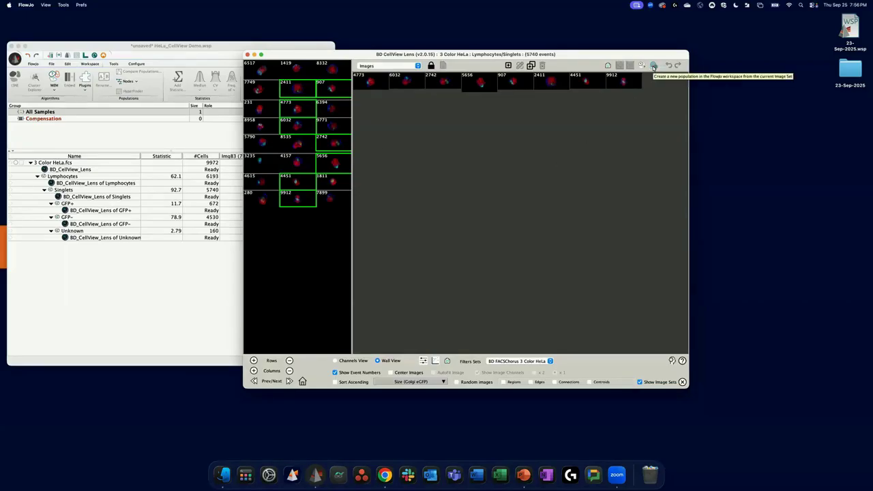
Create a new workspace population from the current image set and select each of the two resulting populations to compare their cell counts
{"action": "left_click", "coordinate": [654, 66]}
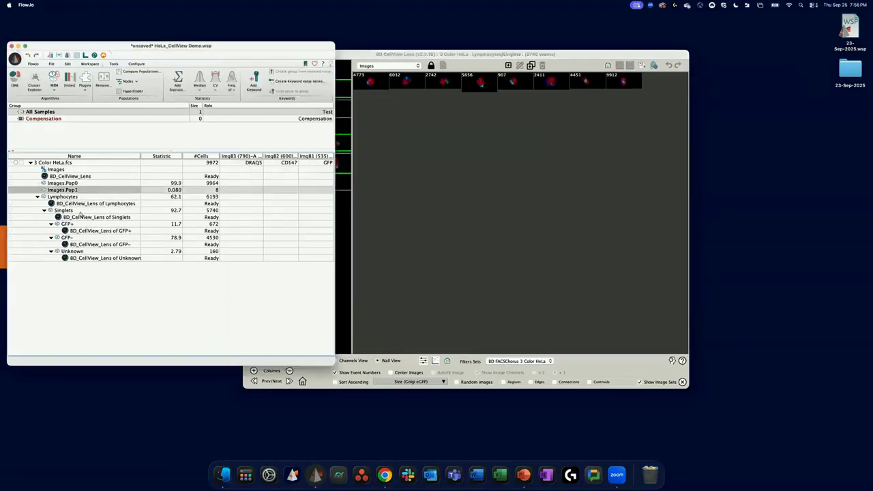
{"action": "left_click", "coordinate": [82, 190]}
{"action": "left_click", "coordinate": [83, 183]}
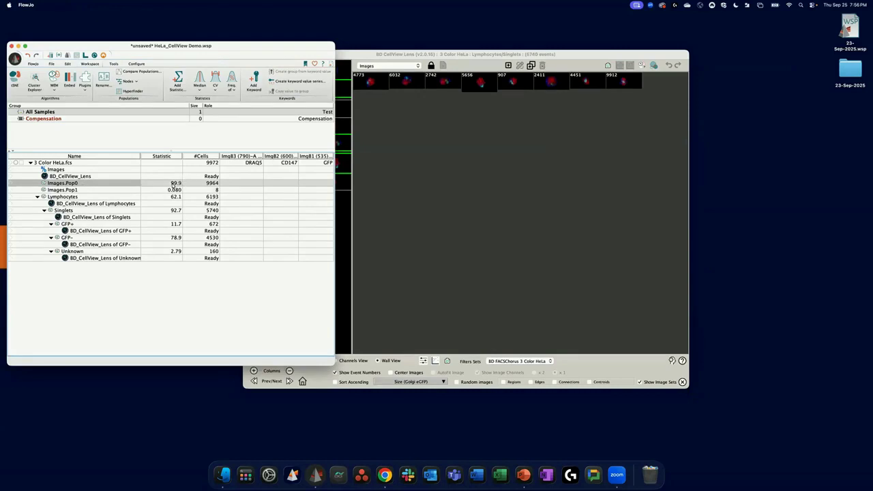
{"action": "left_click", "coordinate": [209, 190]}
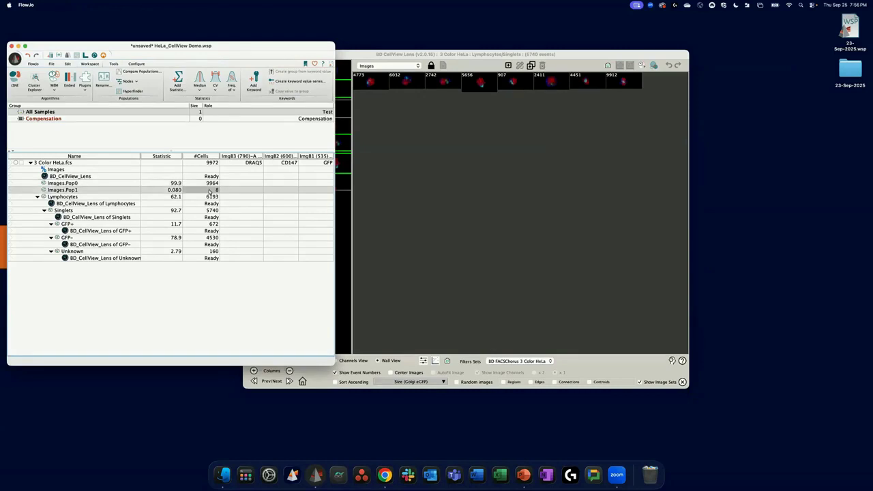
Bring the image viewer forward, reposition it, and view the model training options in the Machine Learning Toolkit before closing it
{"action": "left_click", "coordinate": [384, 54]}
{"action": "left_click_drag", "start_coordinate": [383, 54], "coordinate": [414, 46]}
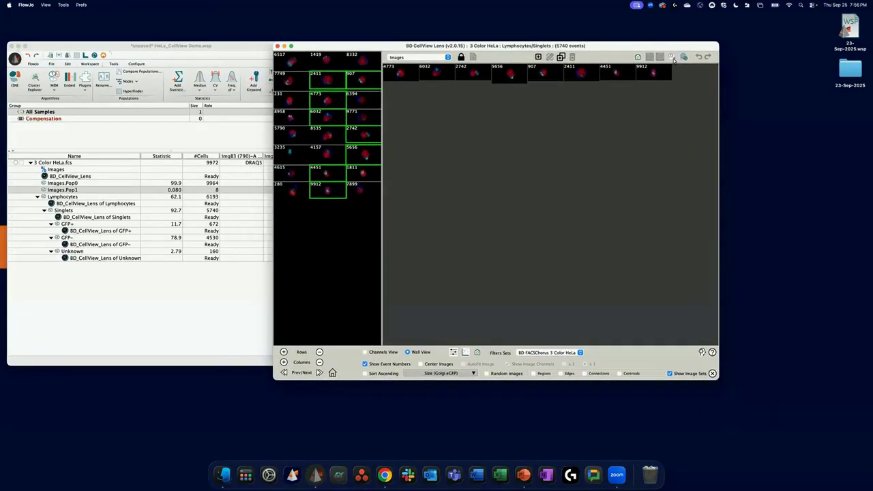
{"action": "left_click_drag", "start_coordinate": [674, 48], "coordinate": [667, 75]}
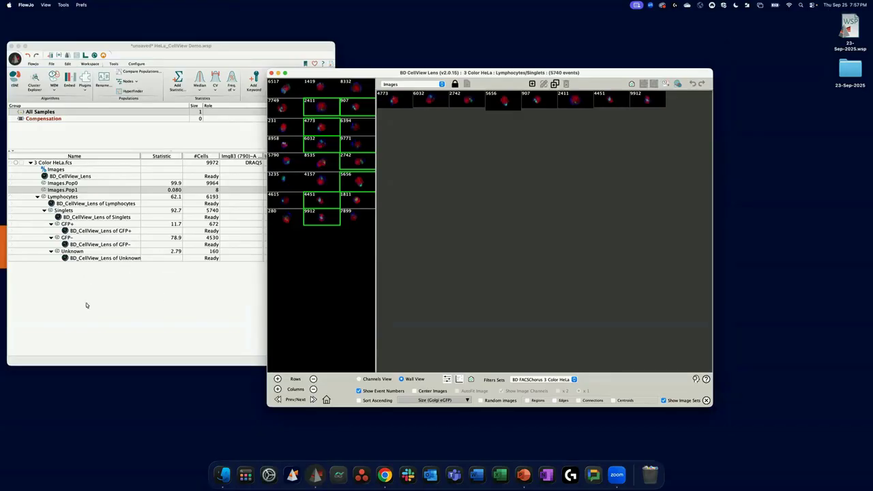
{"action": "left_click_drag", "start_coordinate": [393, 77], "coordinate": [352, 61]}
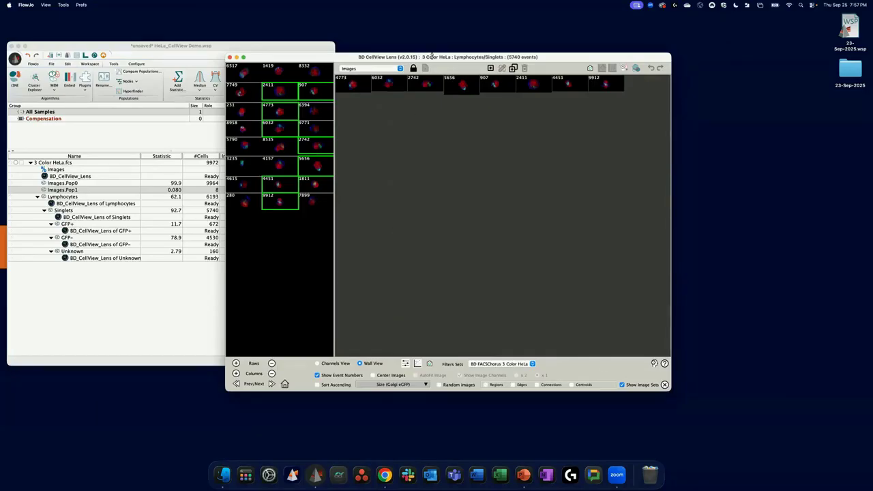
{"action": "left_click_drag", "start_coordinate": [434, 57], "coordinate": [447, 71]}
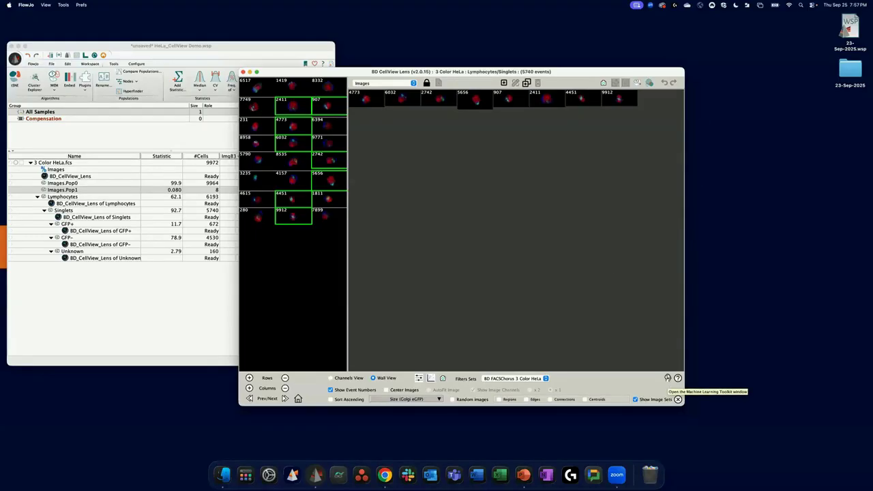
{"action": "left_click", "coordinate": [668, 379]}
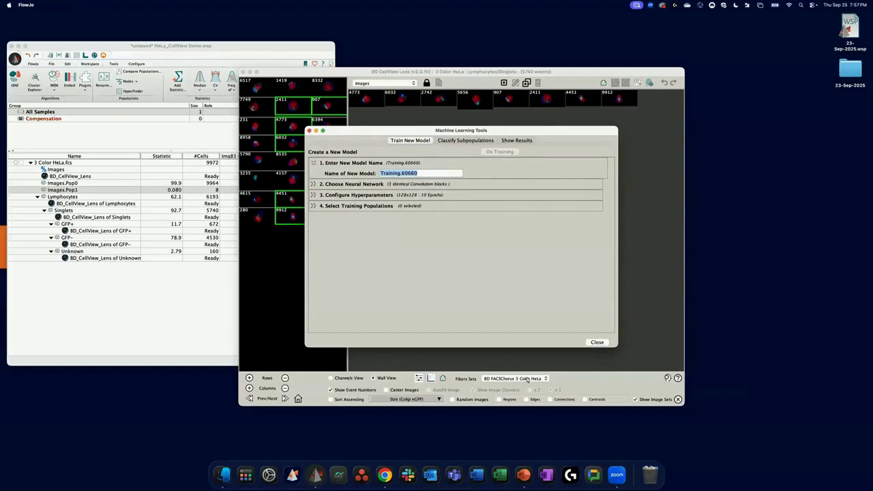
{"action": "left_click", "coordinate": [597, 342]}
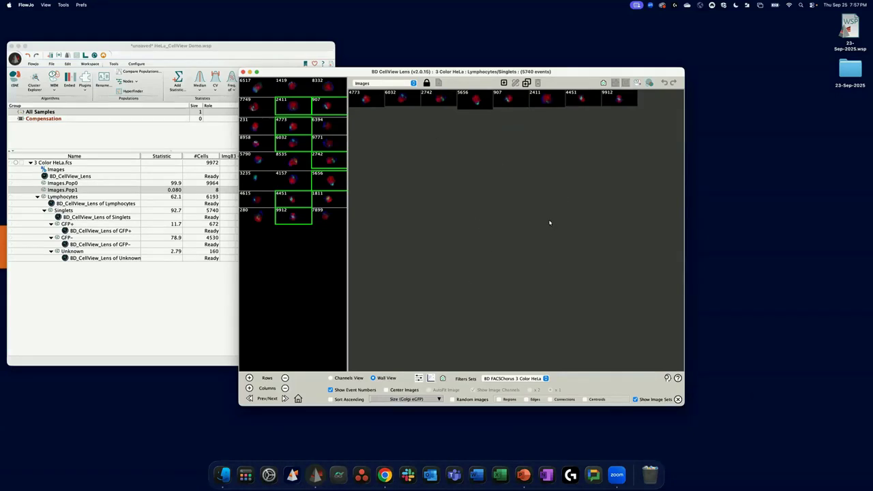
Hide the image sets, select event 2742 and send the Singlets image wall to a layout, enlarging the layout window
{"action": "left_click", "coordinate": [636, 400]}
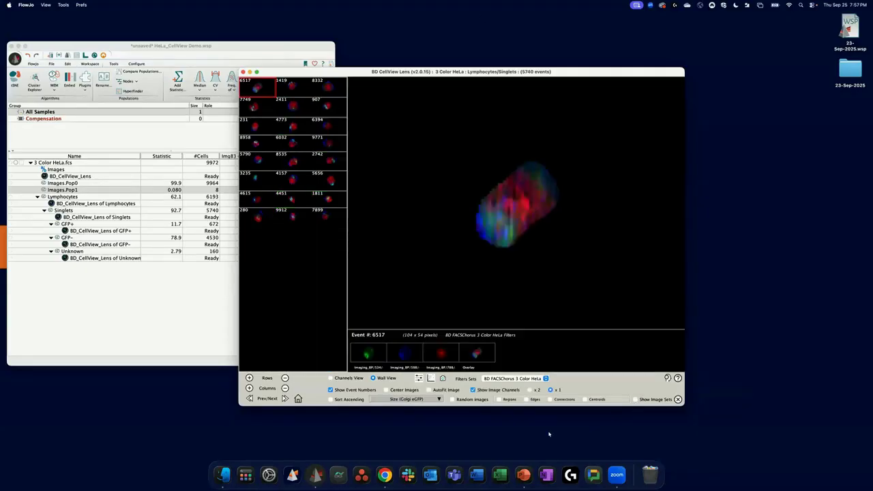
{"action": "left_click", "coordinate": [333, 164]}
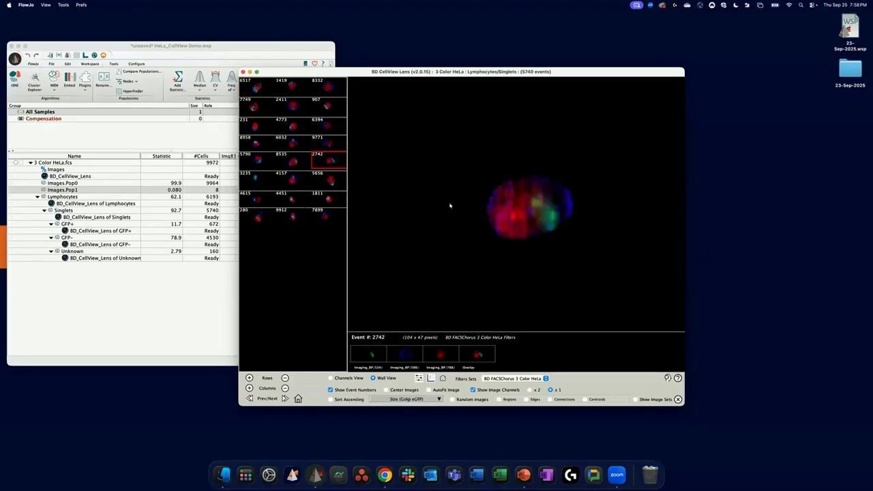
{"action": "left_click", "coordinate": [443, 379]}
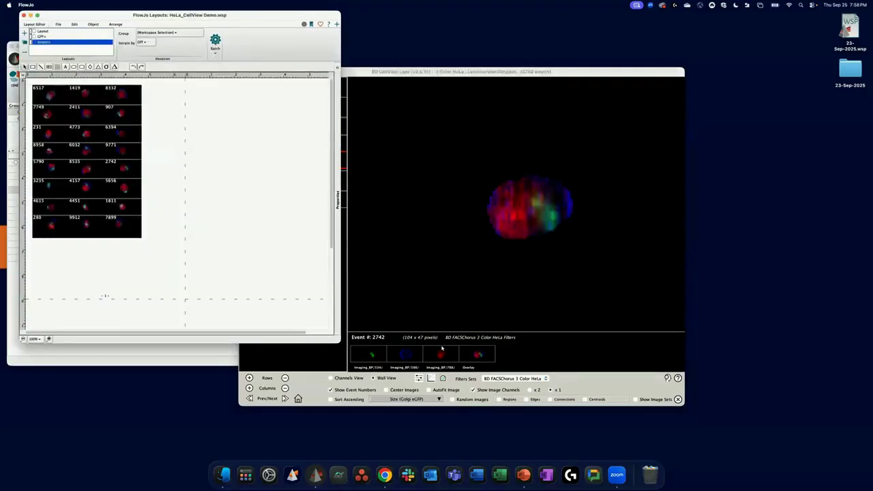
{"action": "left_click_drag", "start_coordinate": [240, 18], "coordinate": [389, 59]}
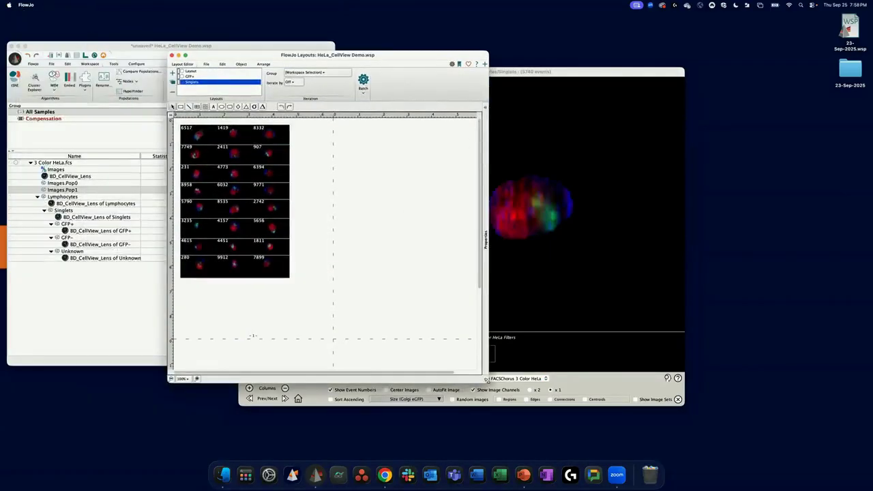
{"action": "left_click_drag", "start_coordinate": [487, 381], "coordinate": [628, 422]}
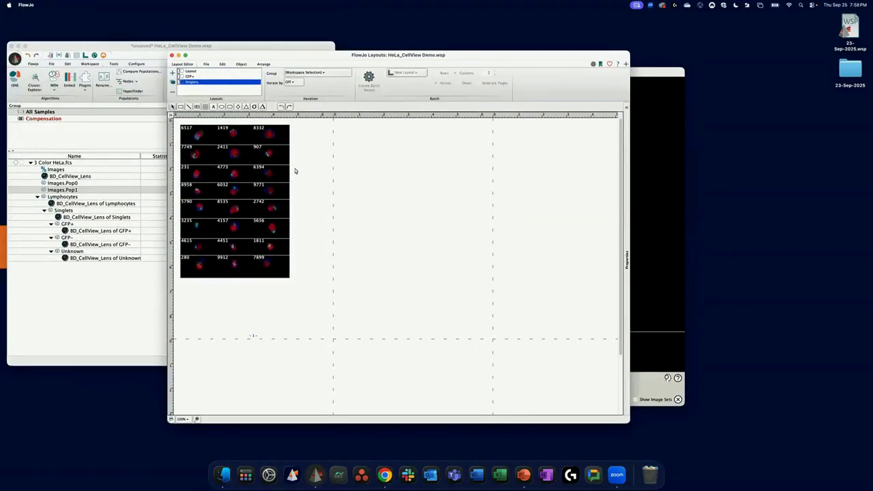
{"action": "left_click_drag", "start_coordinate": [406, 55], "coordinate": [381, 60]}
Add the Singlets image wall with the enlarged event 2742 and its channel images to the layout, and review the result
{"action": "left_click", "coordinate": [608, 73]}
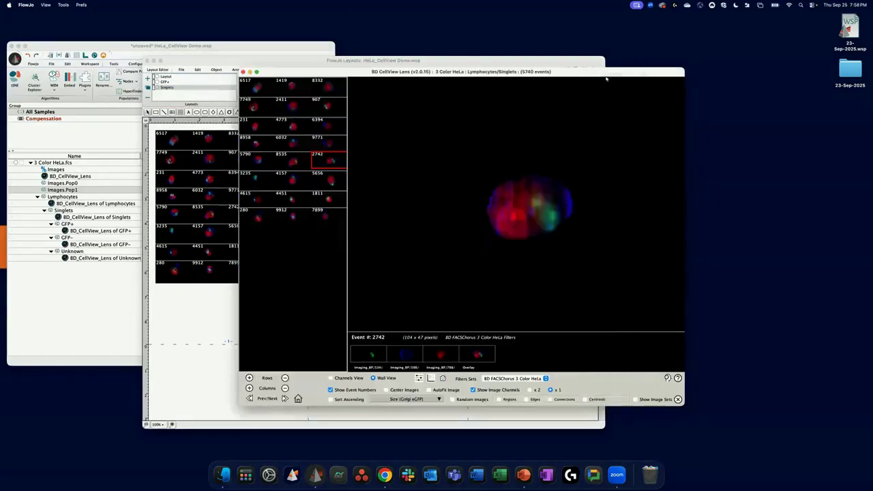
{"action": "left_click", "coordinate": [443, 379]}
{"action": "left_click_drag", "start_coordinate": [310, 61], "coordinate": [323, 18]}
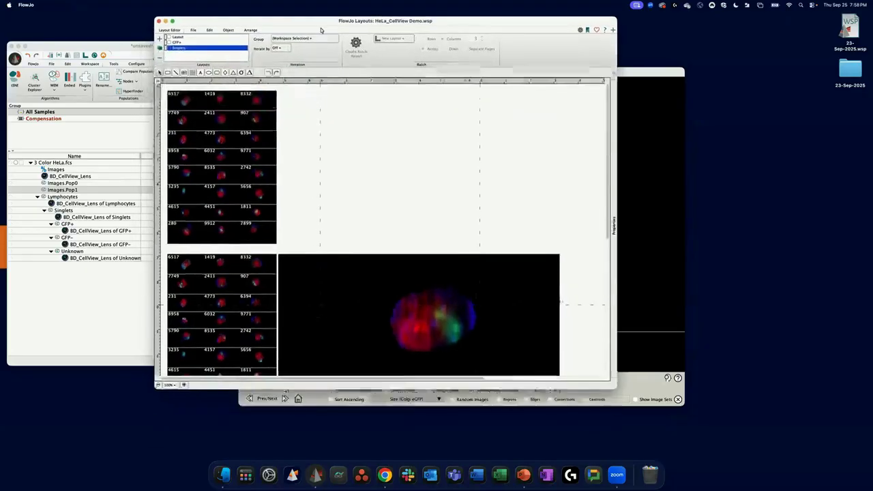
{"action": "scroll", "coordinate": [342, 287], "scroll_direction": "down", "scroll_amount": 3}
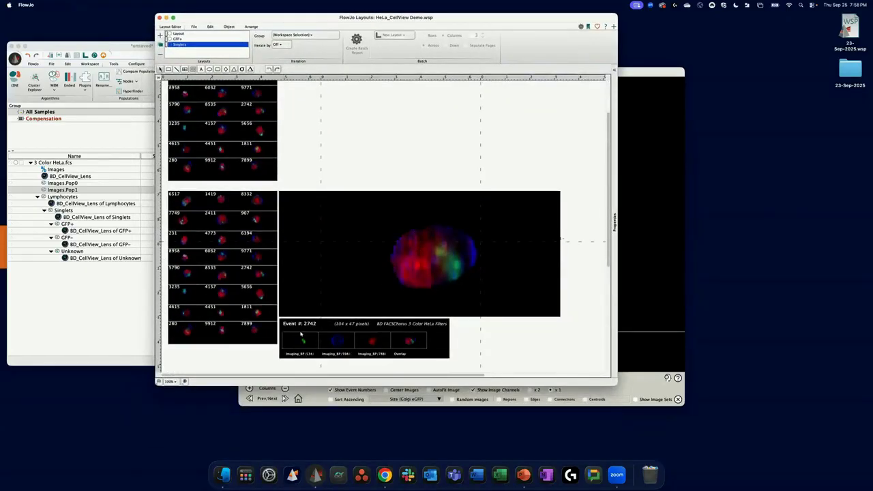
Minimize the layout window and place the image viewer beside the workspace
{"action": "left_click", "coordinate": [168, 19]}
{"action": "left_click_drag", "start_coordinate": [422, 73], "coordinate": [527, 58]}
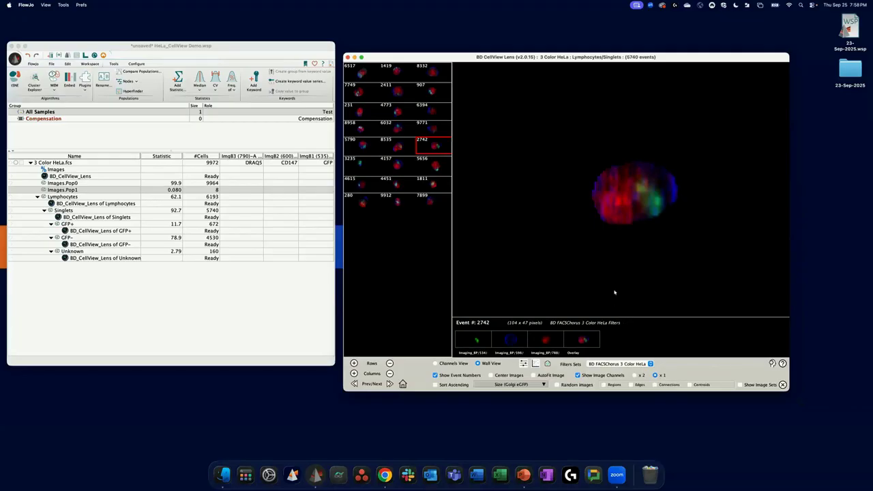
{"action": "left_click_drag", "start_coordinate": [300, 57], "coordinate": [296, 52]}
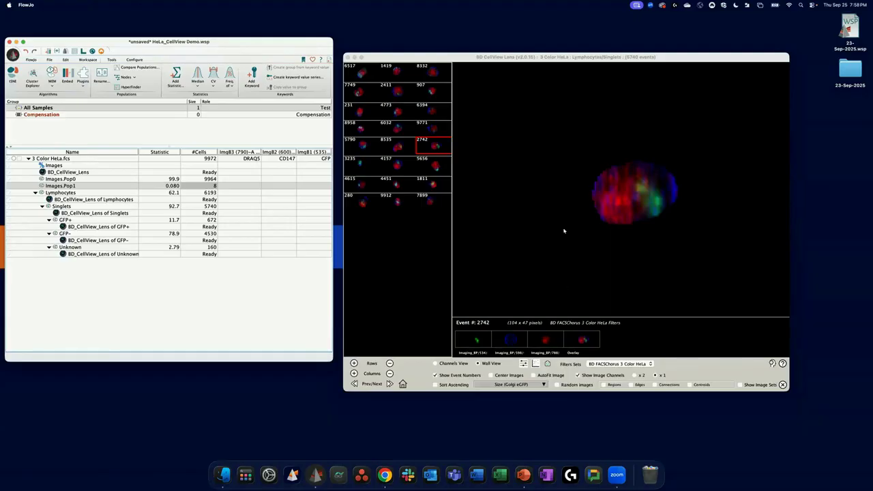
Clear the desktop by minimizing the image viewer and the workspace and closing the S8 HeLa folder window
{"action": "left_click_drag", "start_coordinate": [410, 58], "coordinate": [405, 68]}
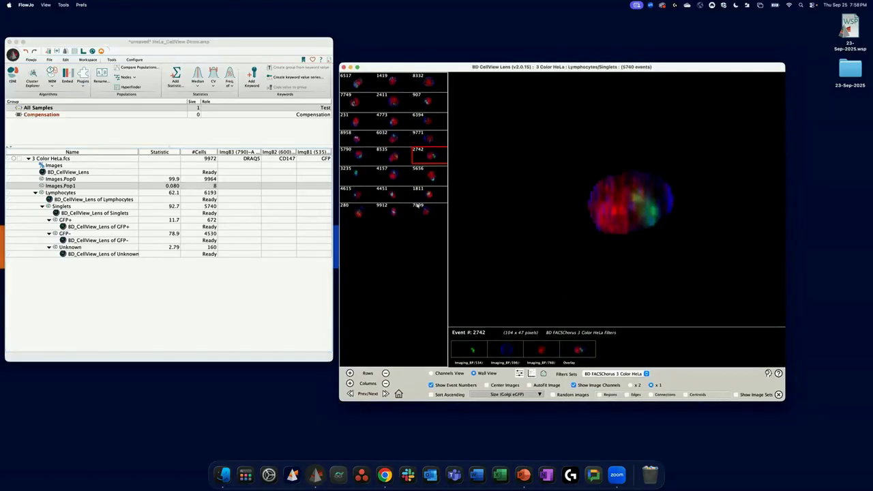
{"action": "left_click", "coordinate": [350, 68]}
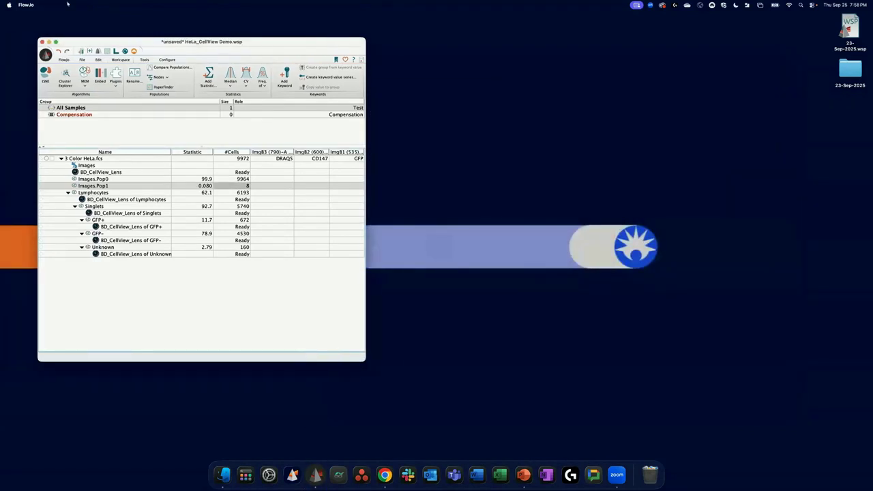
{"action": "left_click", "coordinate": [49, 44]}
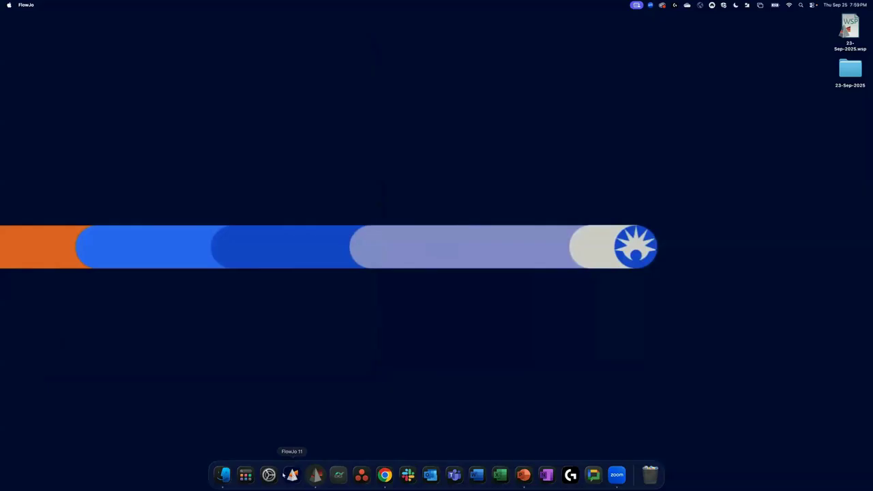
{"action": "left_click", "coordinate": [223, 476]}
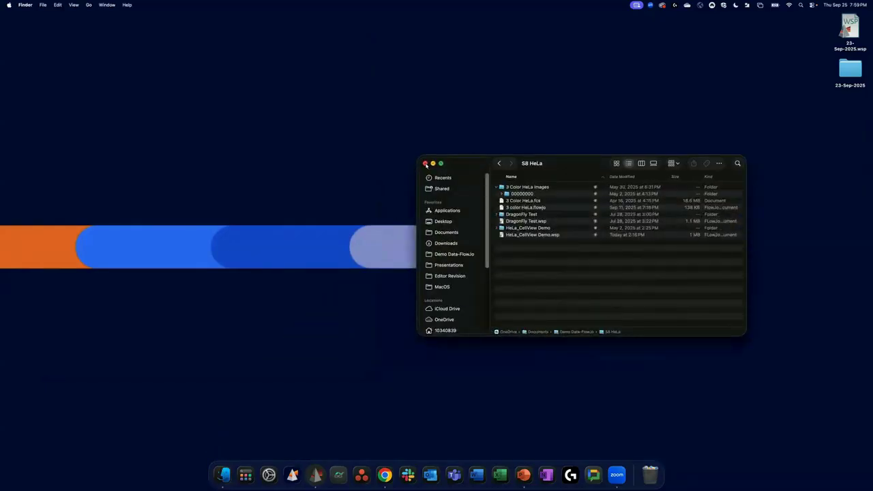
{"action": "left_click", "coordinate": [425, 164]}
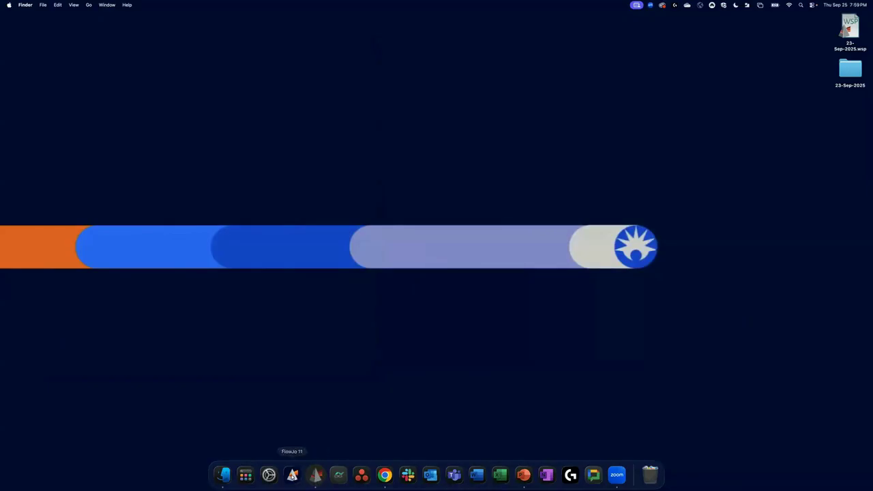
Switch to FlowJo 11 and sign in to the BD Access Portal with the account password
{"action": "left_click", "coordinate": [292, 476]}
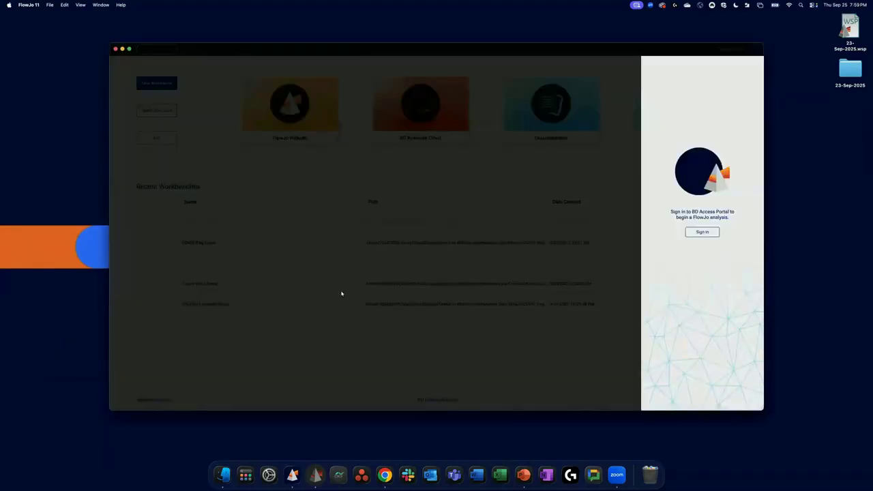
{"action": "left_click", "coordinate": [706, 233]}
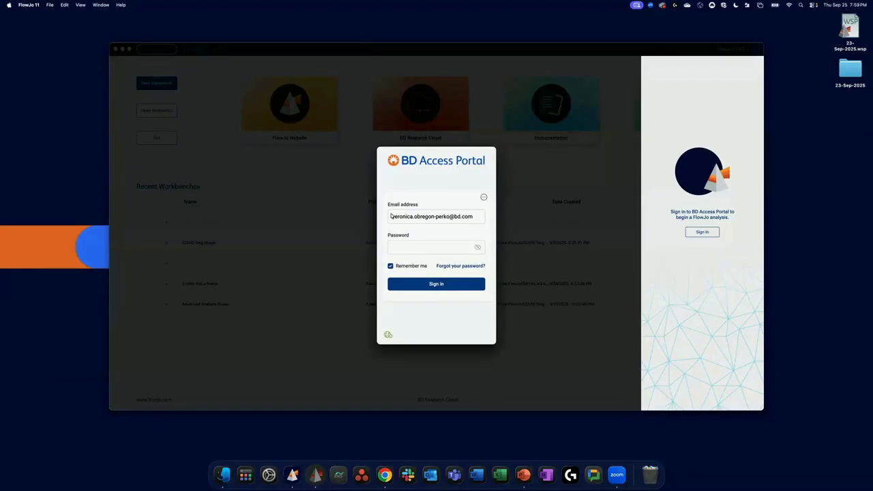
{"action": "left_click", "coordinate": [437, 248]}
{"action": "type", "text": "•"}
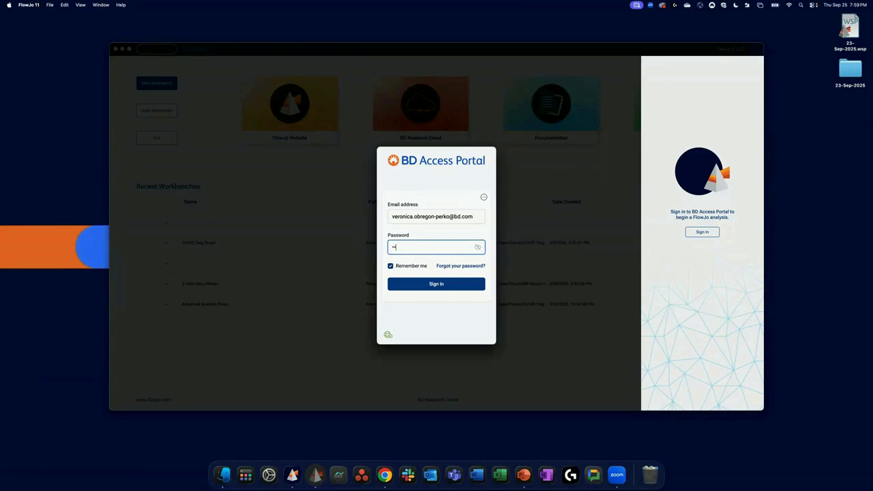
{"action": "type", "text": "••••"}
{"action": "left_click", "coordinate": [468, 284]}
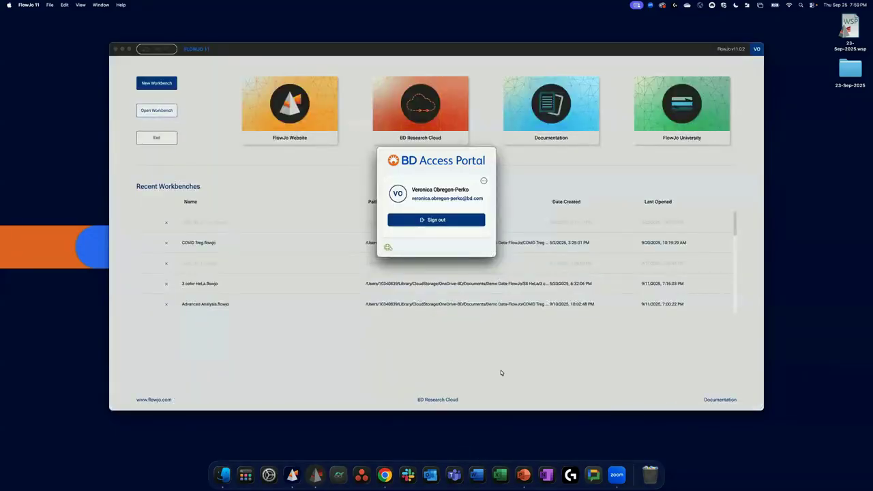
Dismiss the account pop-up, open the recent workbench 3 color HeLa.flowjo and maximize its window
{"action": "left_click", "coordinate": [399, 371]}
{"action": "double_click", "coordinate": [403, 285]}
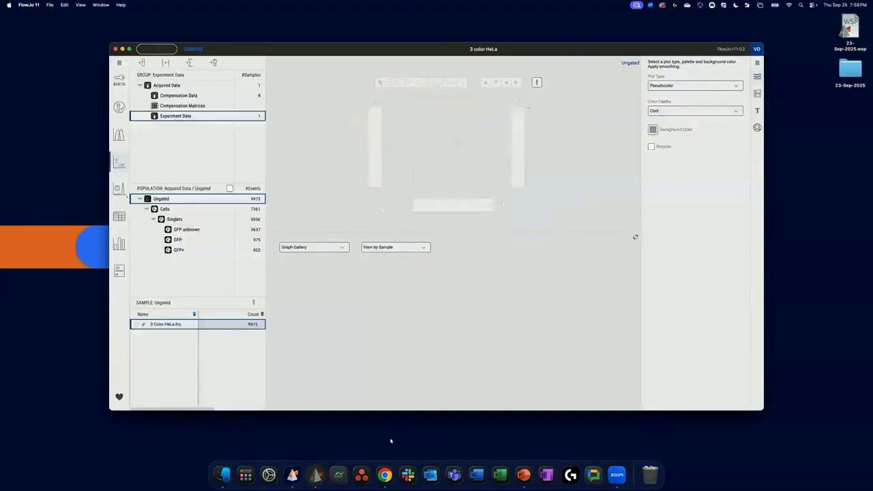
{"action": "double_click", "coordinate": [364, 50]}
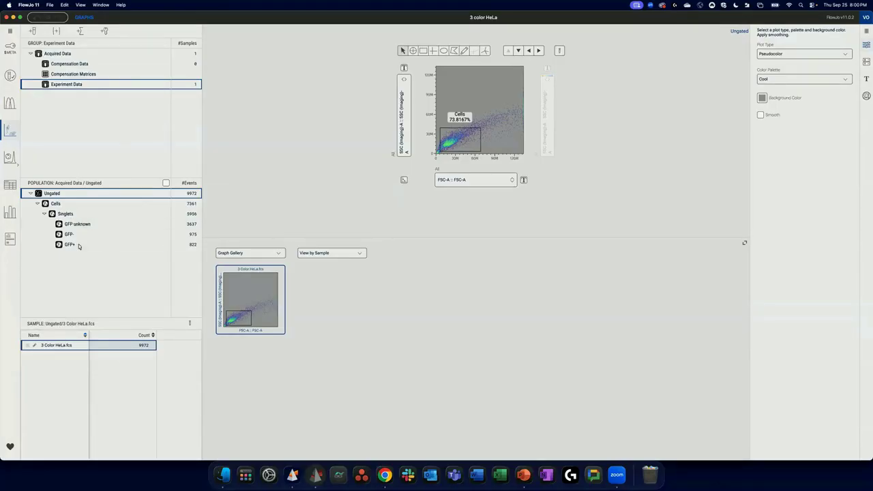
Select the Singlets population and show its image wall together with the image channel settings
{"action": "left_click", "coordinate": [87, 216]}
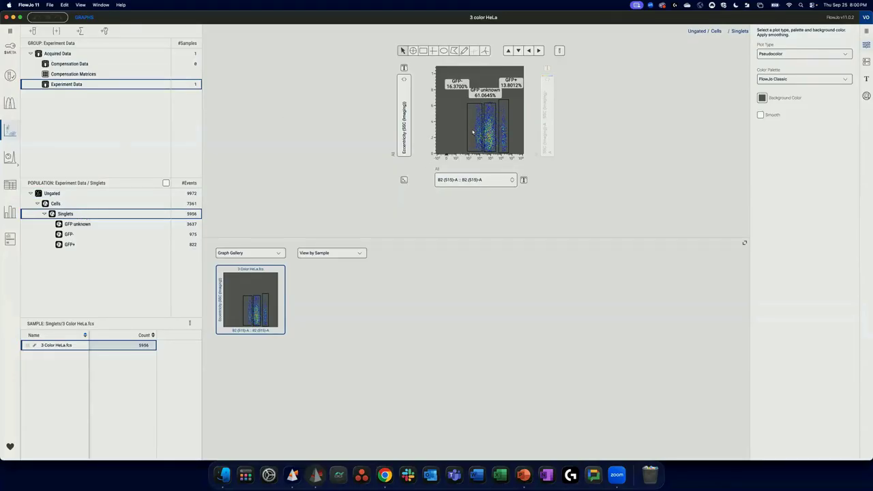
{"action": "left_click", "coordinate": [324, 255]}
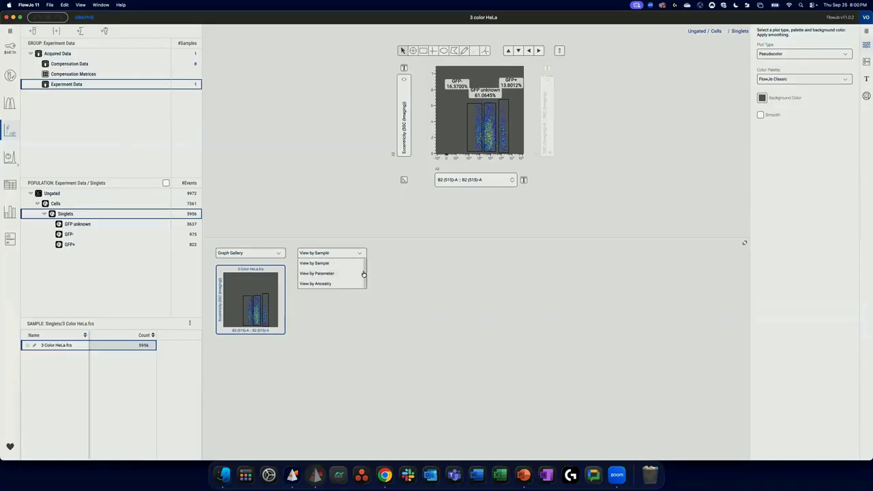
{"action": "left_click", "coordinate": [440, 250]}
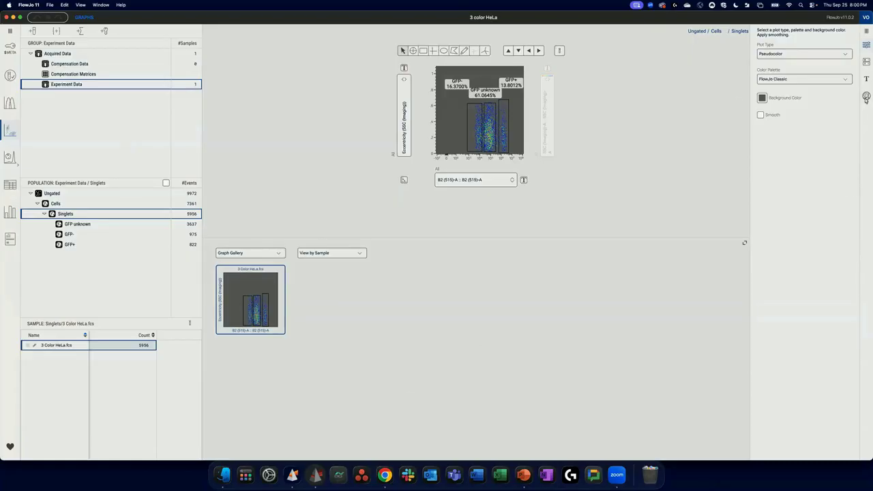
{"action": "left_click", "coordinate": [867, 96]}
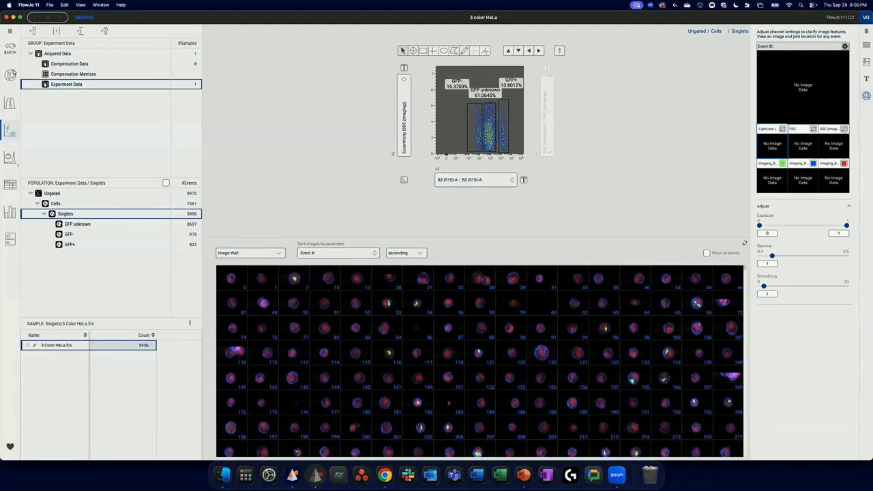
Switch the interface theme to Dark and enlarge the image wall area
{"action": "left_click", "coordinate": [81, 5]}
{"action": "mouse_move", "coordinate": [134, 19]}
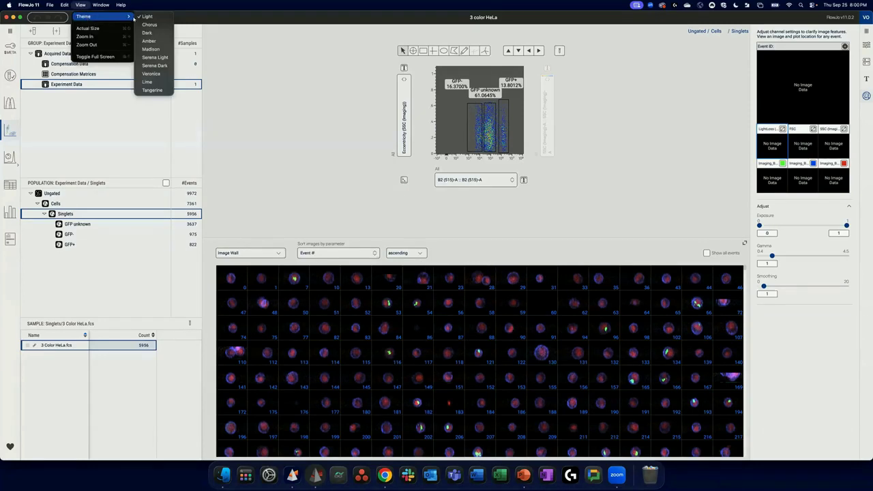
{"action": "left_click", "coordinate": [146, 33]}
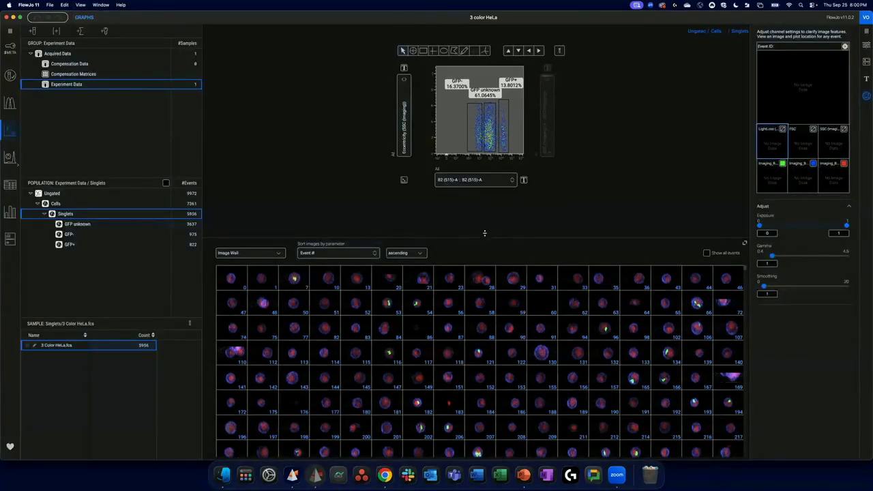
{"action": "left_click_drag", "start_coordinate": [485, 236], "coordinate": [480, 209]}
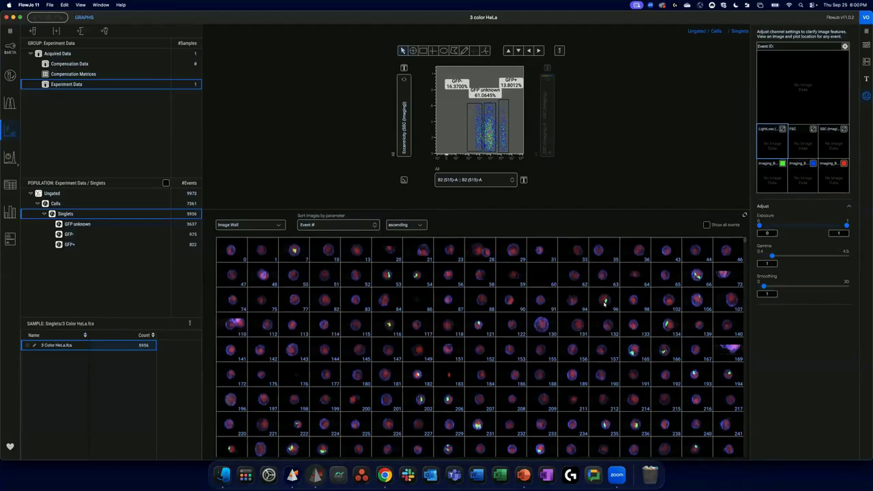
View Singlets events 96, 165 and 134 from the image wall and mark the selected event's location on the plot
{"action": "left_click", "coordinate": [605, 303]}
{"action": "left_click", "coordinate": [636, 350]}
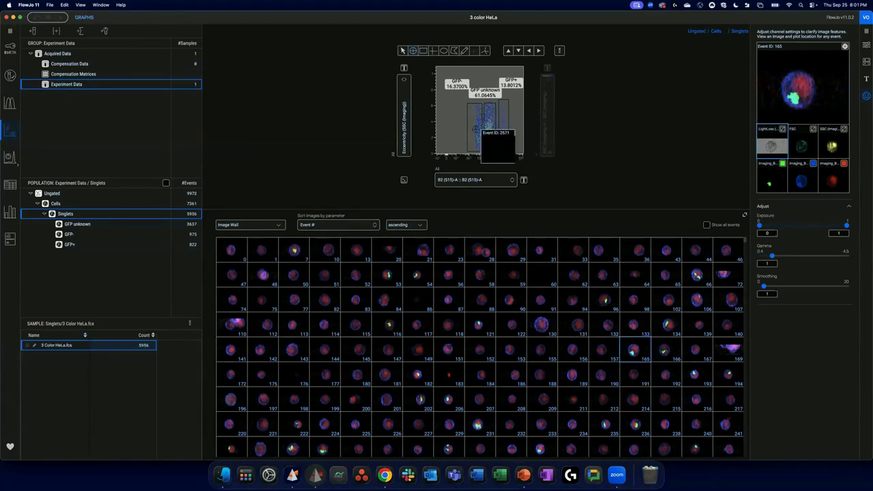
{"action": "left_click", "coordinate": [667, 326]}
{"action": "left_click", "coordinate": [845, 47]}
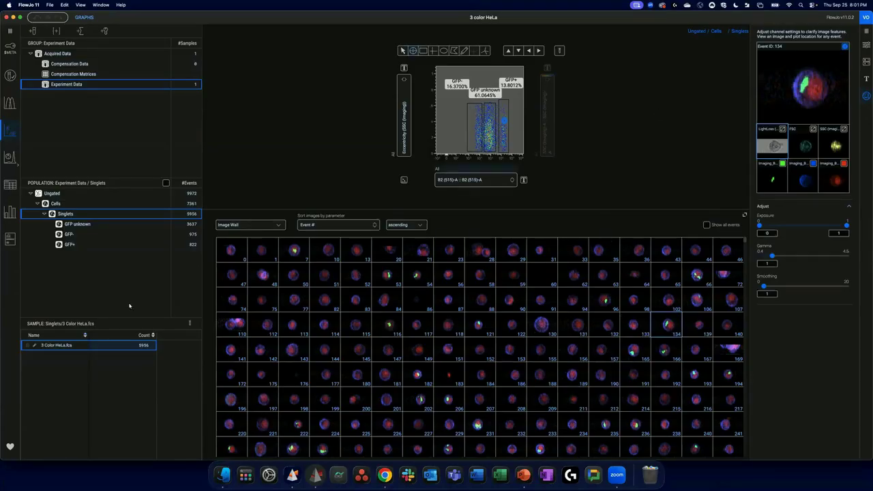
Compare the GFP- and GFP+ image walls and examine several GFP+ events, including 1302 and 280, with their plot locations
{"action": "left_click", "coordinate": [82, 235]}
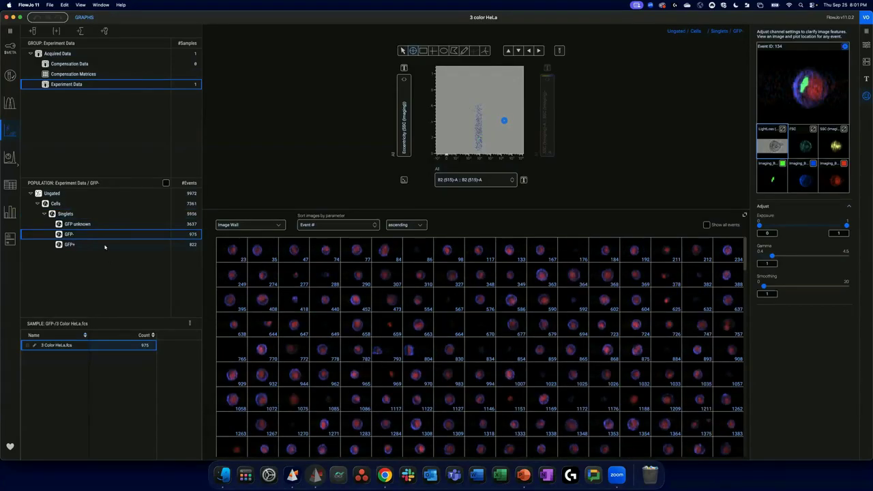
{"action": "left_click", "coordinate": [102, 245]}
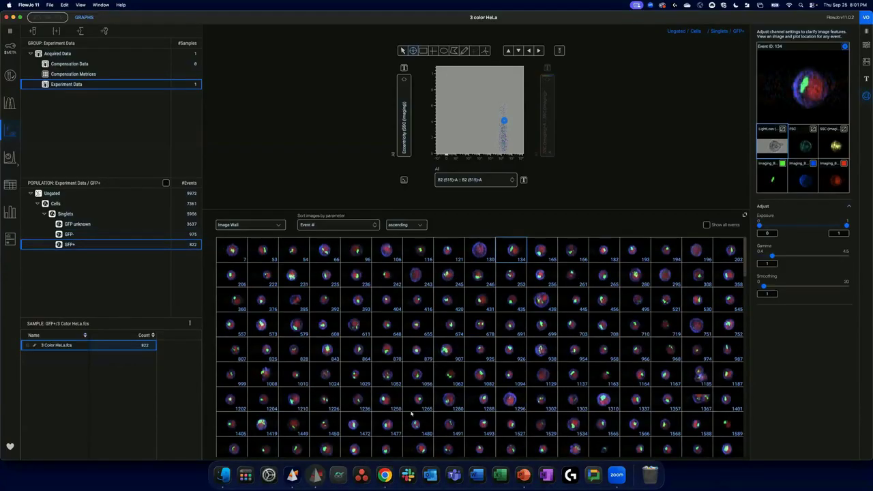
{"action": "left_click", "coordinate": [579, 425]}
{"action": "left_click", "coordinate": [548, 403]}
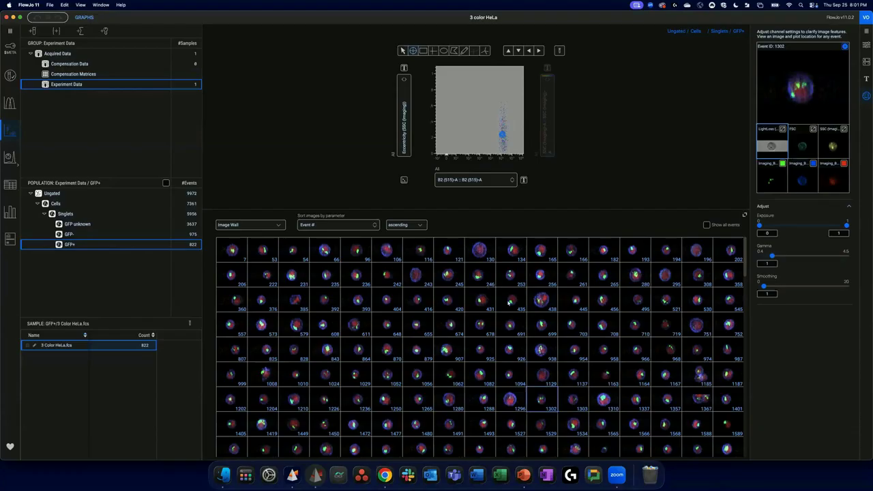
{"action": "left_click", "coordinate": [509, 302]}
{"action": "left_click", "coordinate": [635, 276]}
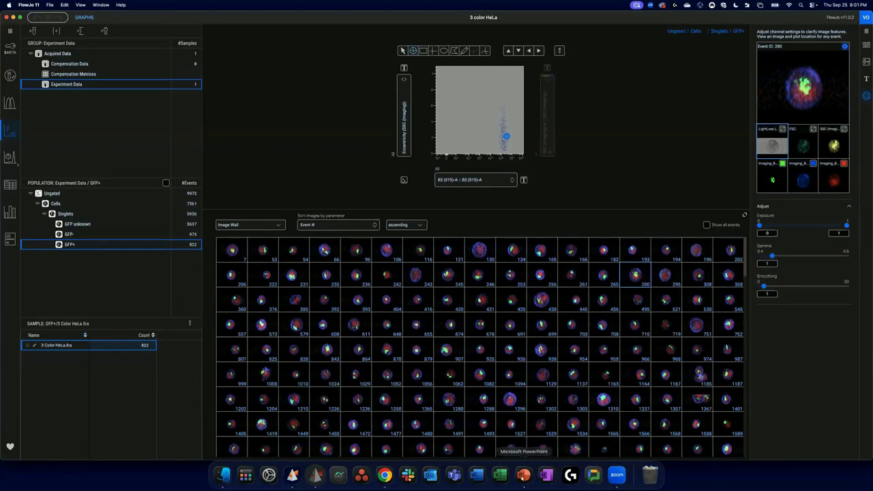
Switch to the PowerPoint presentation, unhide slide 41 on BD Research Cloud and start the slide show from it
{"action": "left_click", "coordinate": [524, 476]}
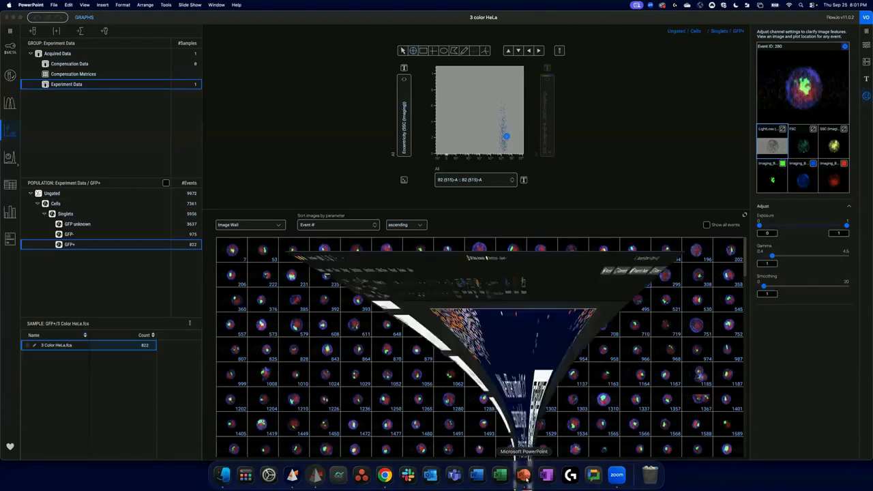
{"action": "scroll", "coordinate": [39, 370], "scroll_direction": "down", "scroll_amount": 1}
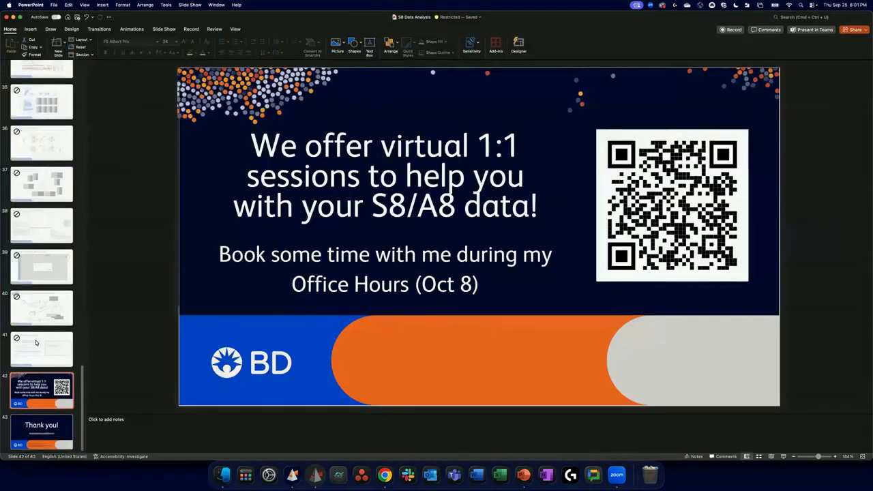
{"action": "left_click", "coordinate": [36, 345]}
{"action": "right_click", "coordinate": [37, 345]}
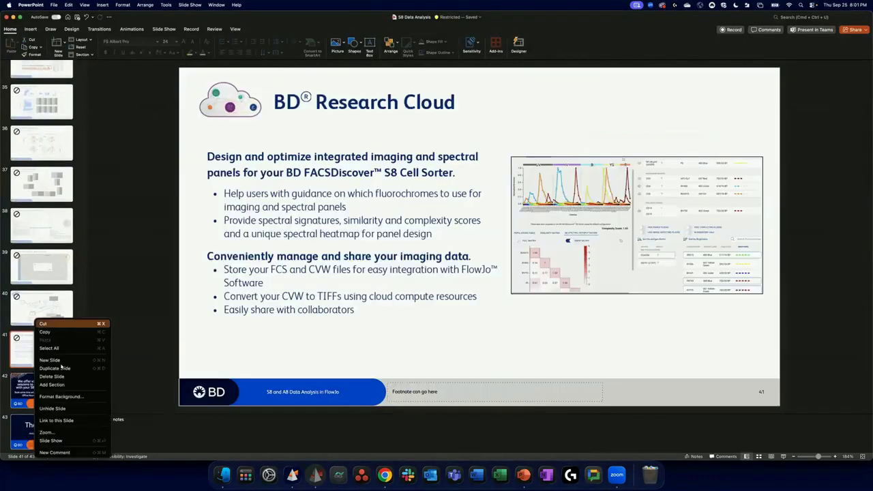
{"action": "left_click", "coordinate": [52, 408]}
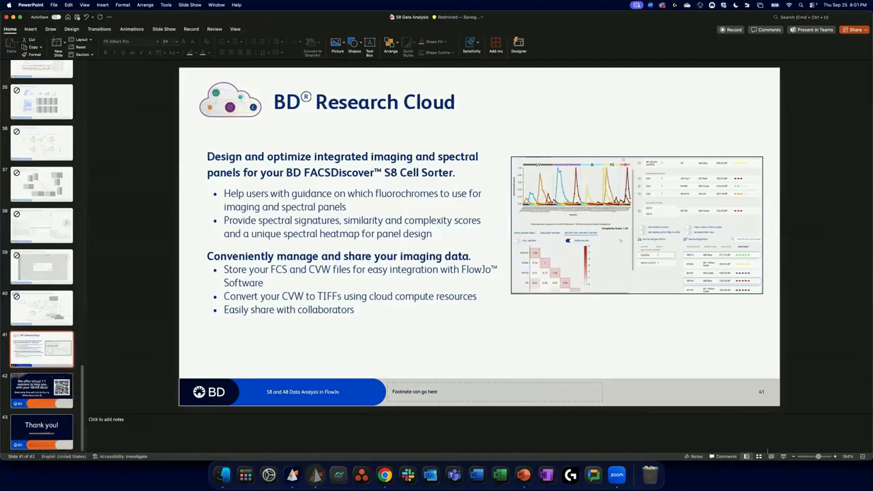
{"action": "left_click", "coordinate": [783, 456]}
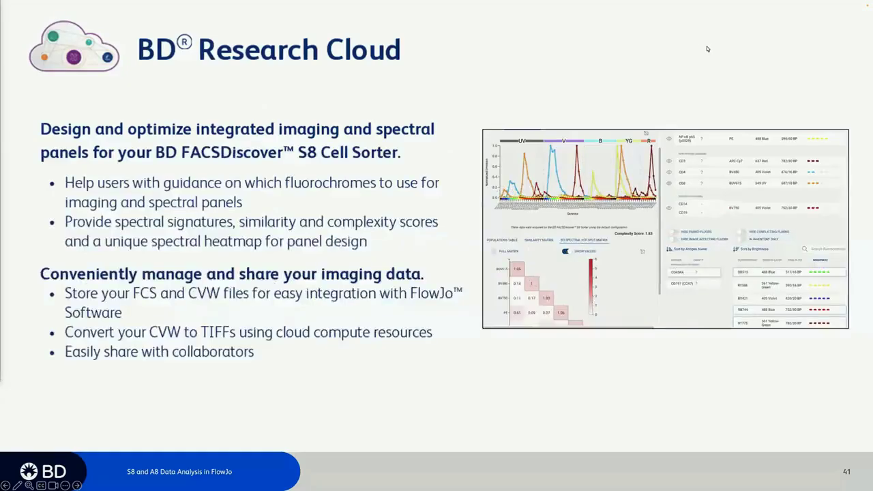